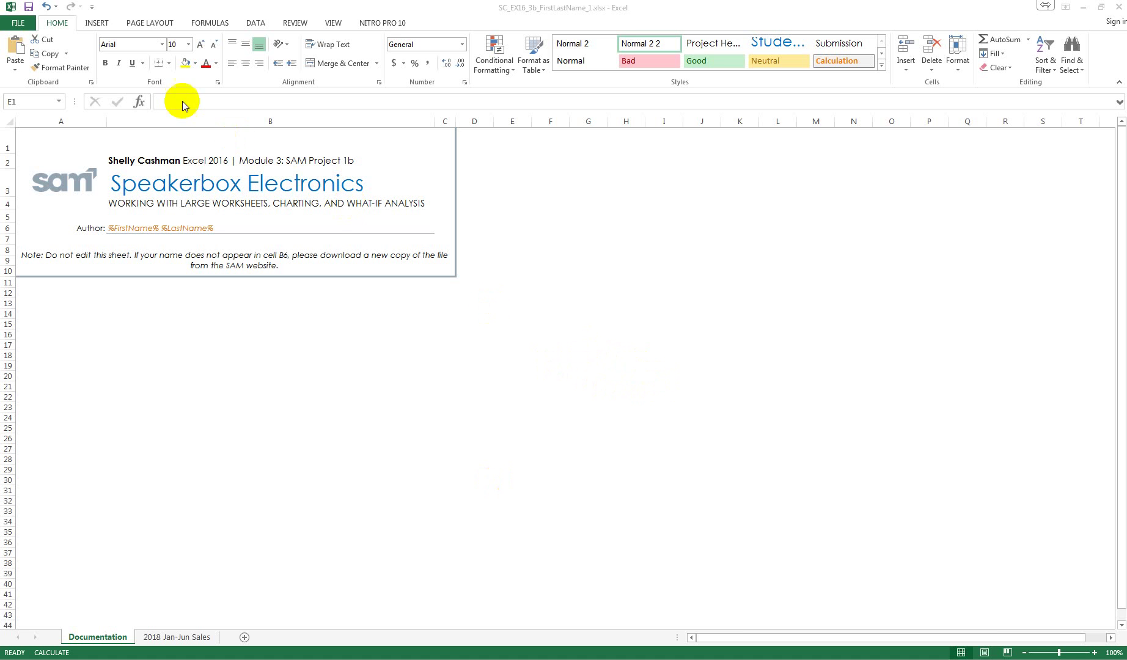
- Save a copy of the workbook as SC_EX16_3b_ plus the author's first and last name and _1.xlsx in the same folder
click(19, 24)
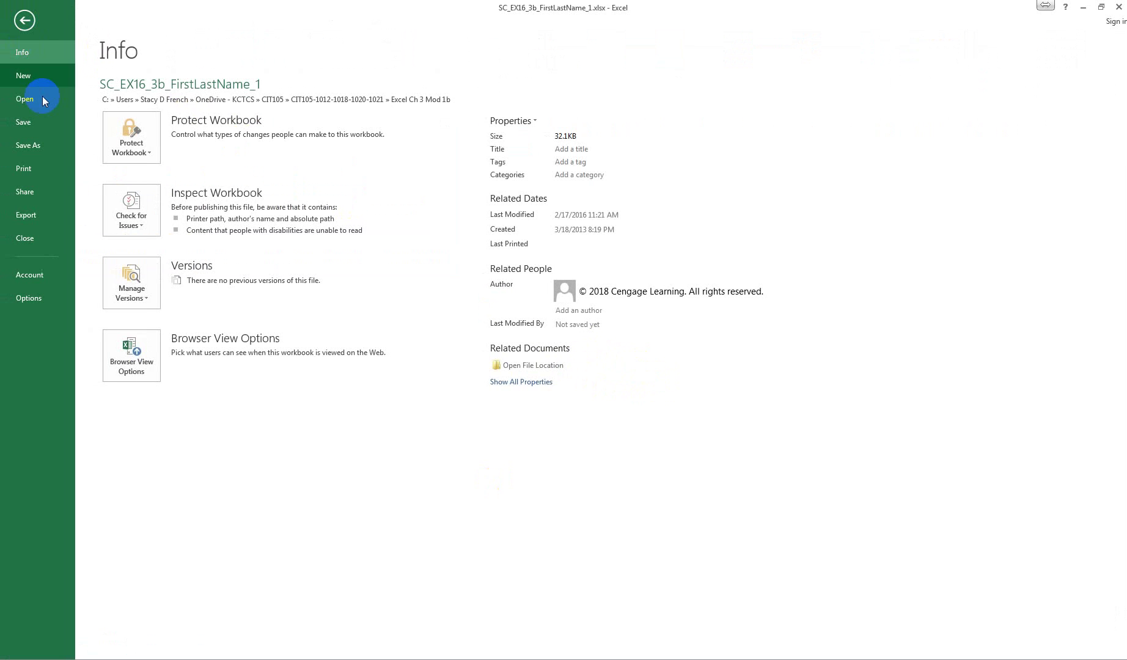
click(38, 144)
click(402, 136)
click(153, 244)
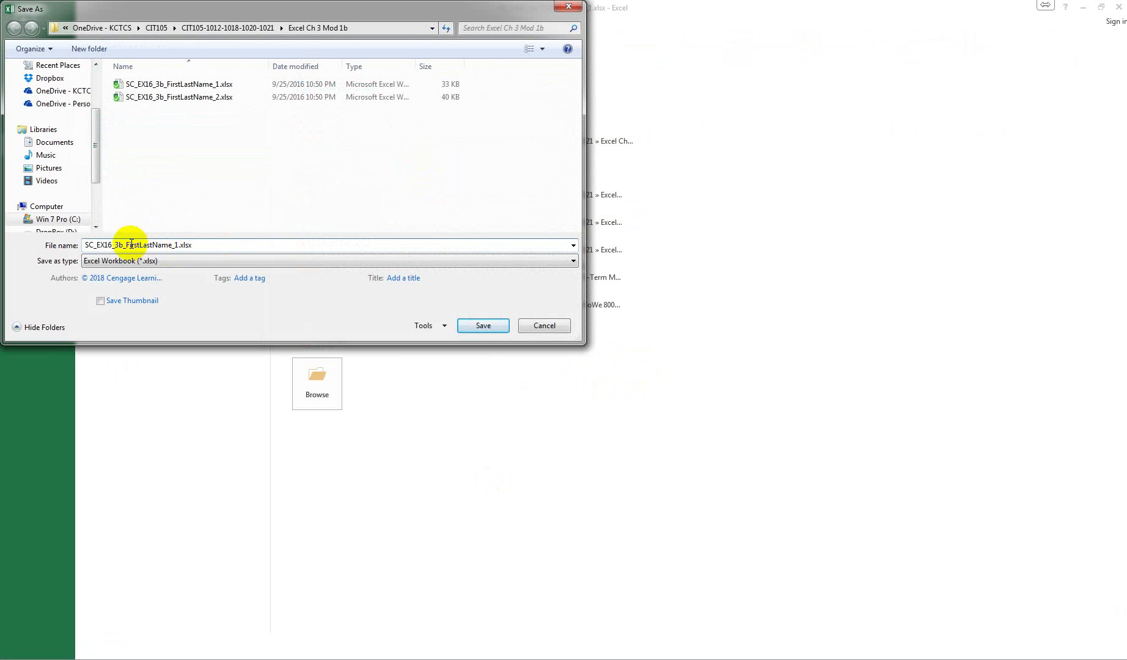
drag(125, 244, 172, 245)
text(Stac)
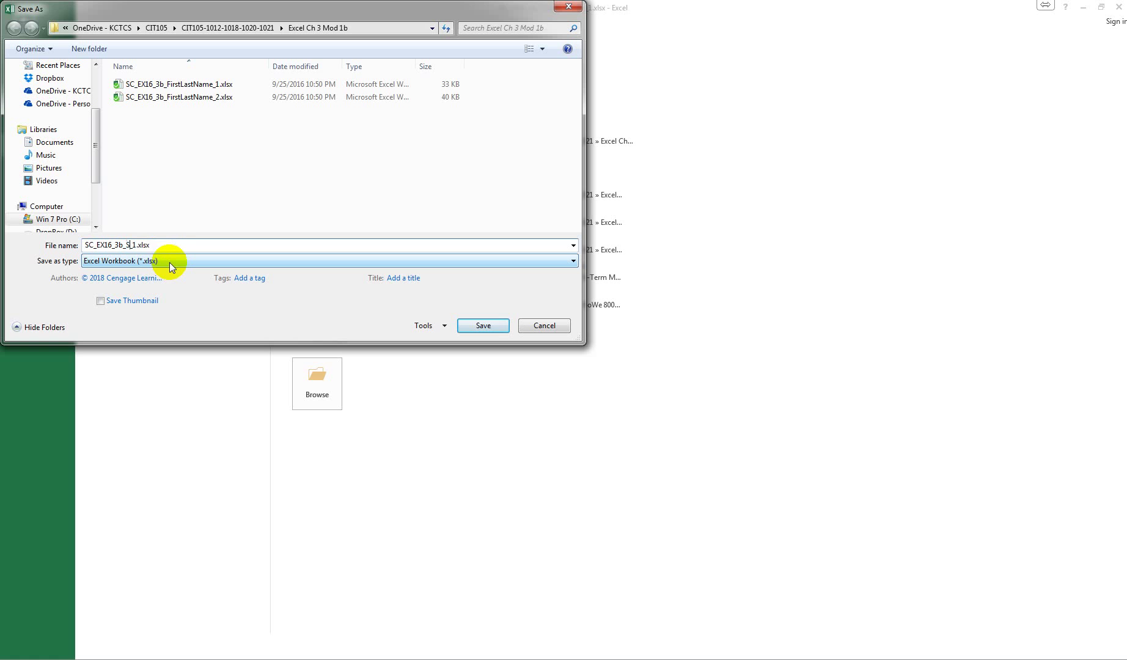
text(yFrench)
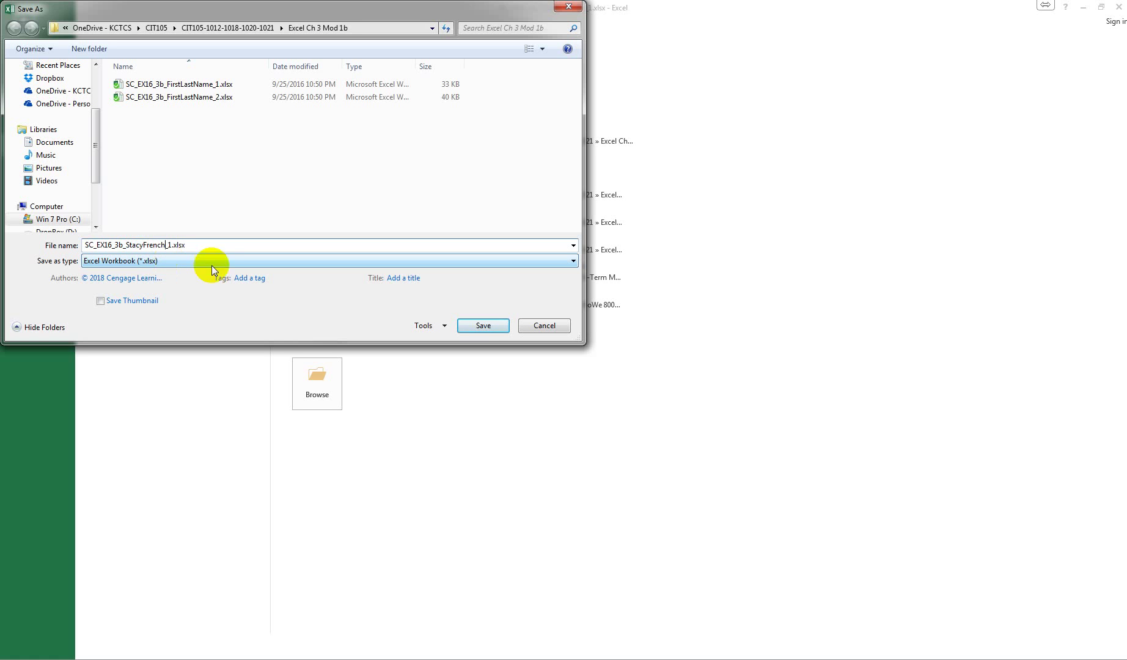
click(474, 324)
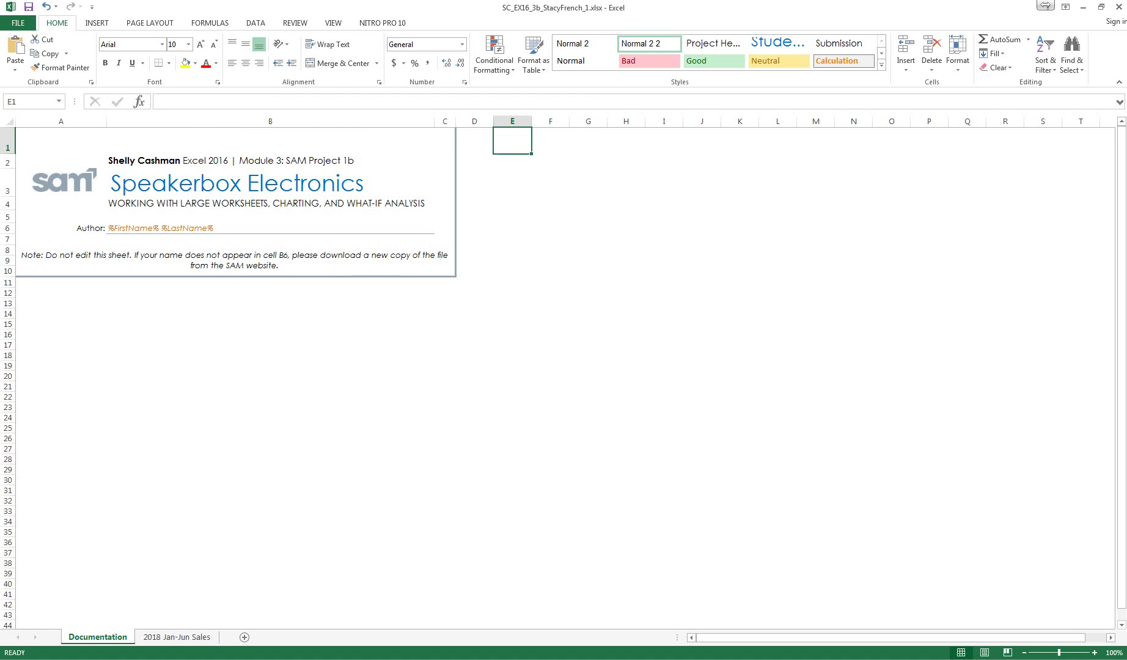
- Remove the split panes from the 2018 Jan-Jun Sales worksheet
click(176, 637)
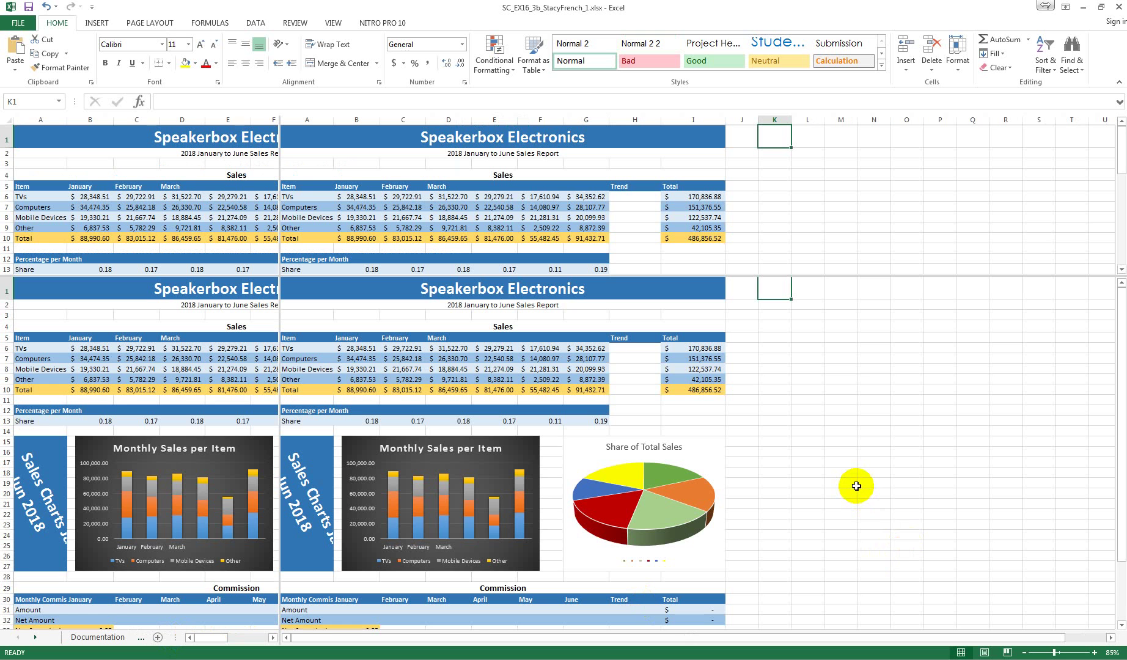
click(257, 23)
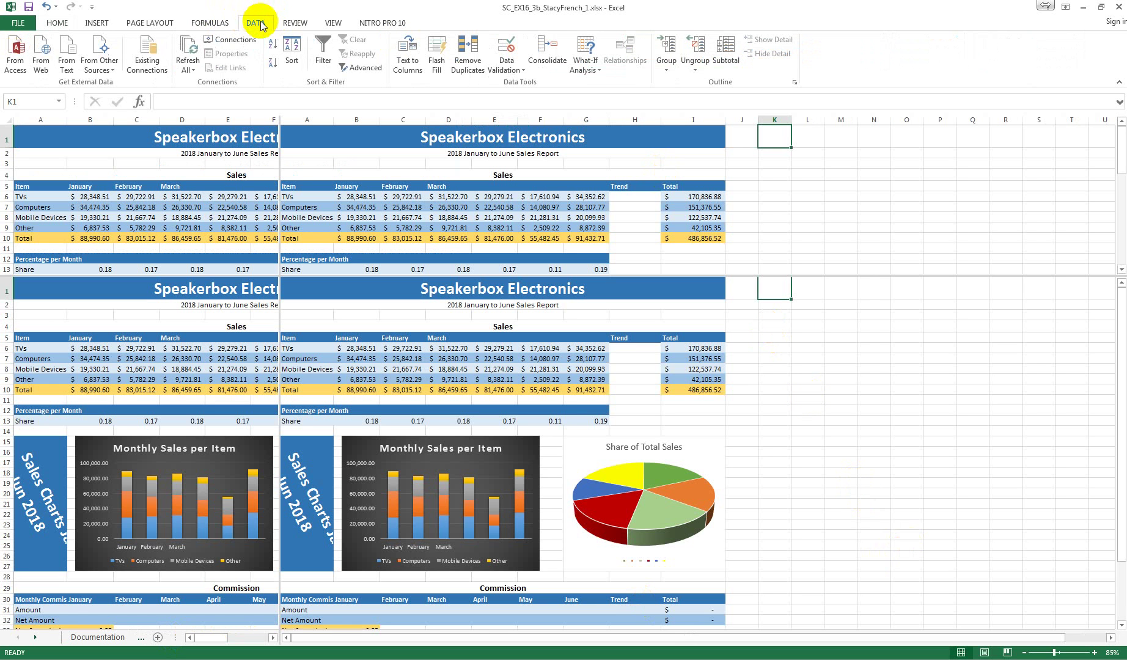
click(329, 23)
click(429, 40)
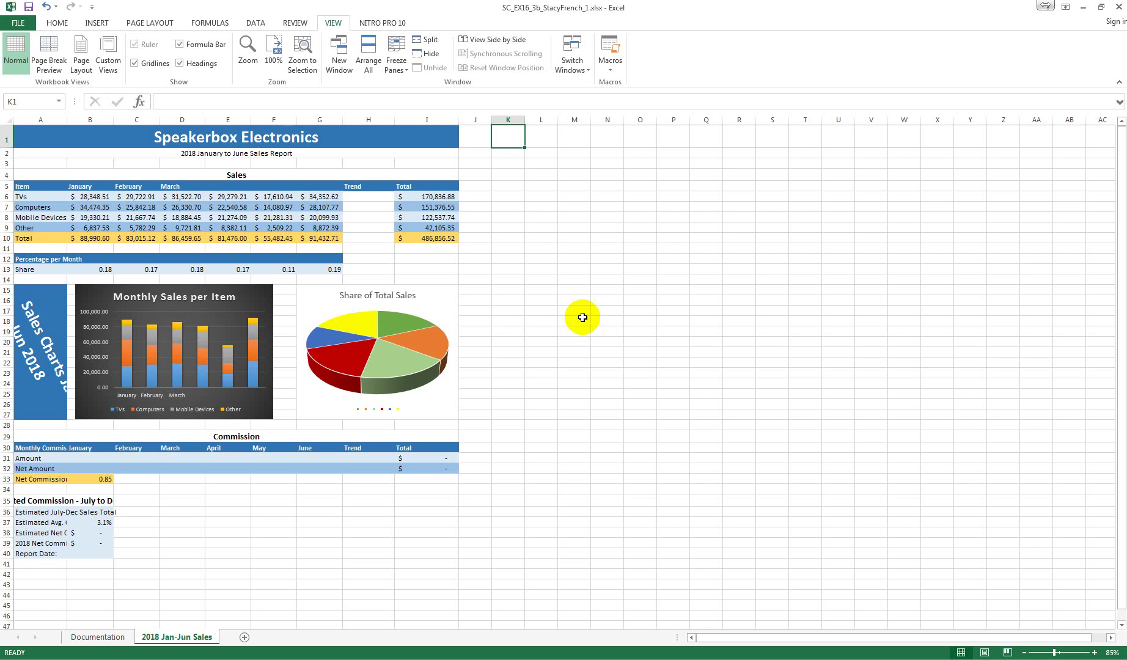
- Freeze rows 1 and 2 of the sales worksheet and check that they stay in place while scrolling
click(29, 165)
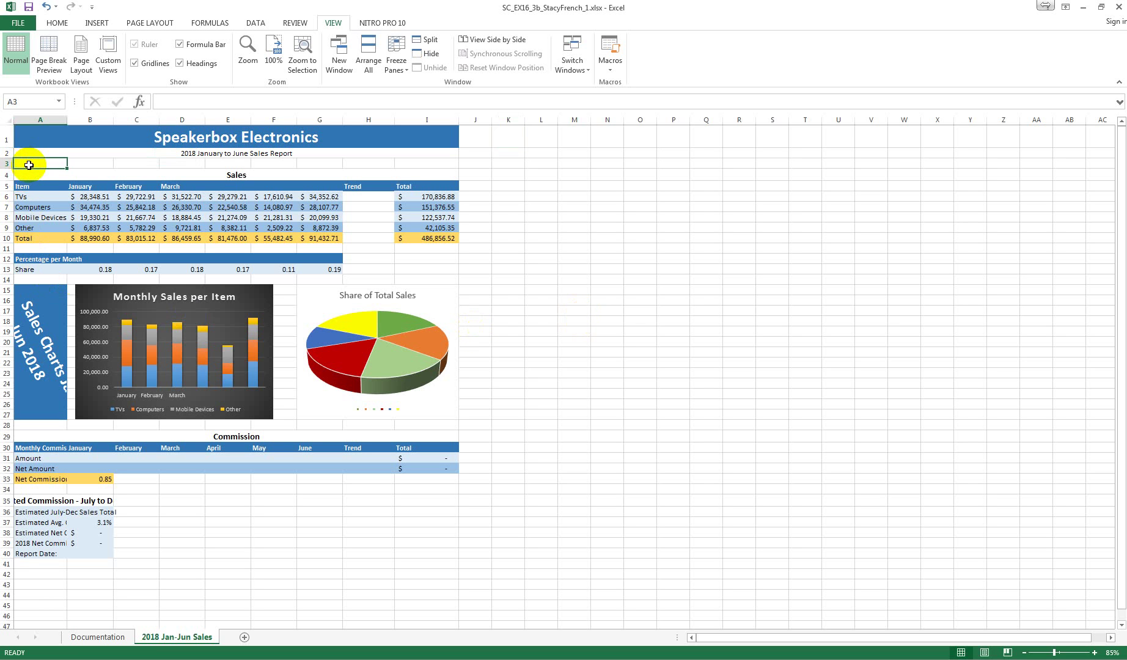
click(395, 63)
click(435, 95)
scroll(541, 259, down, 3)
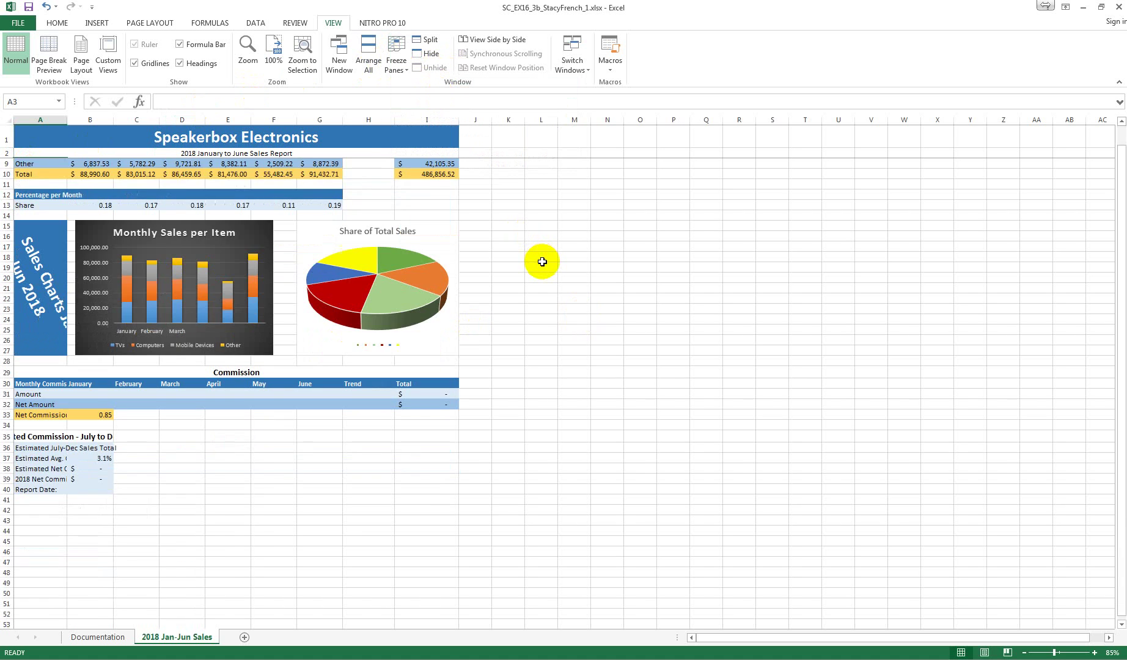
scroll(543, 263, up, 3)
scroll(543, 263, up, 1)
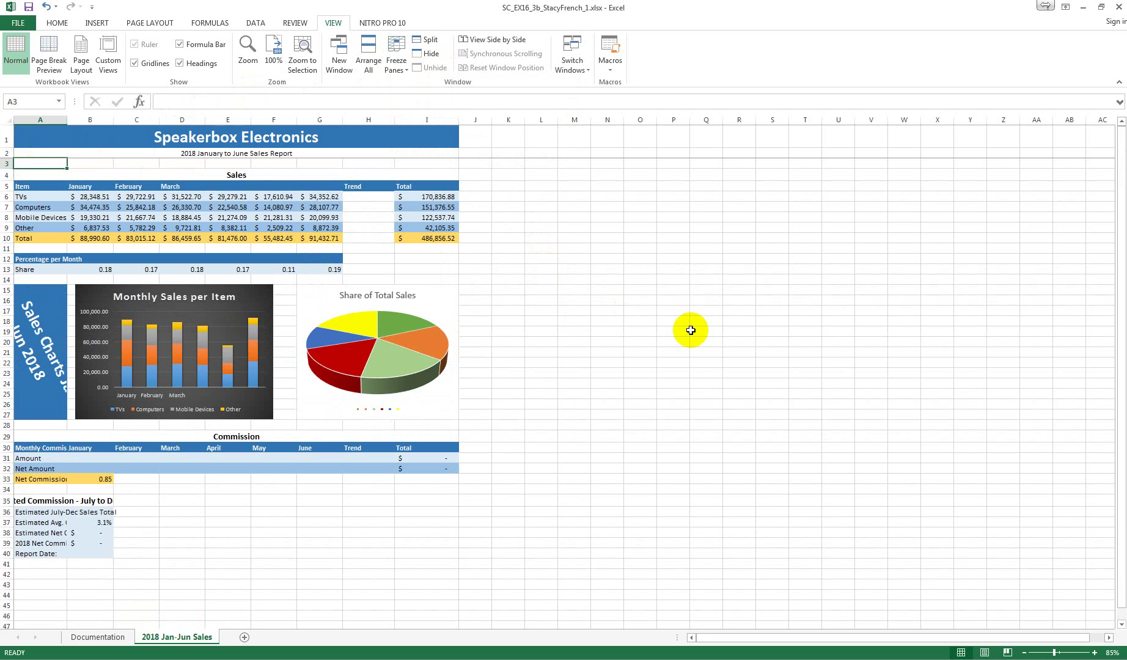
- Set the width of column A to 35
right_click(39, 118)
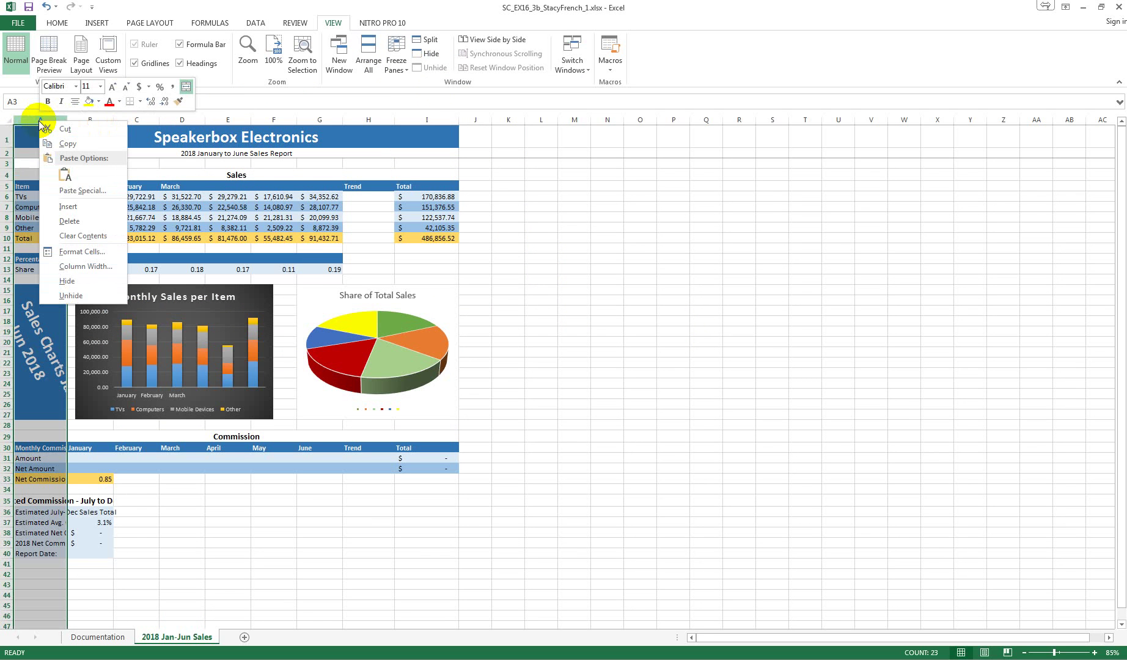
click(95, 266)
text(35)
key(Return)
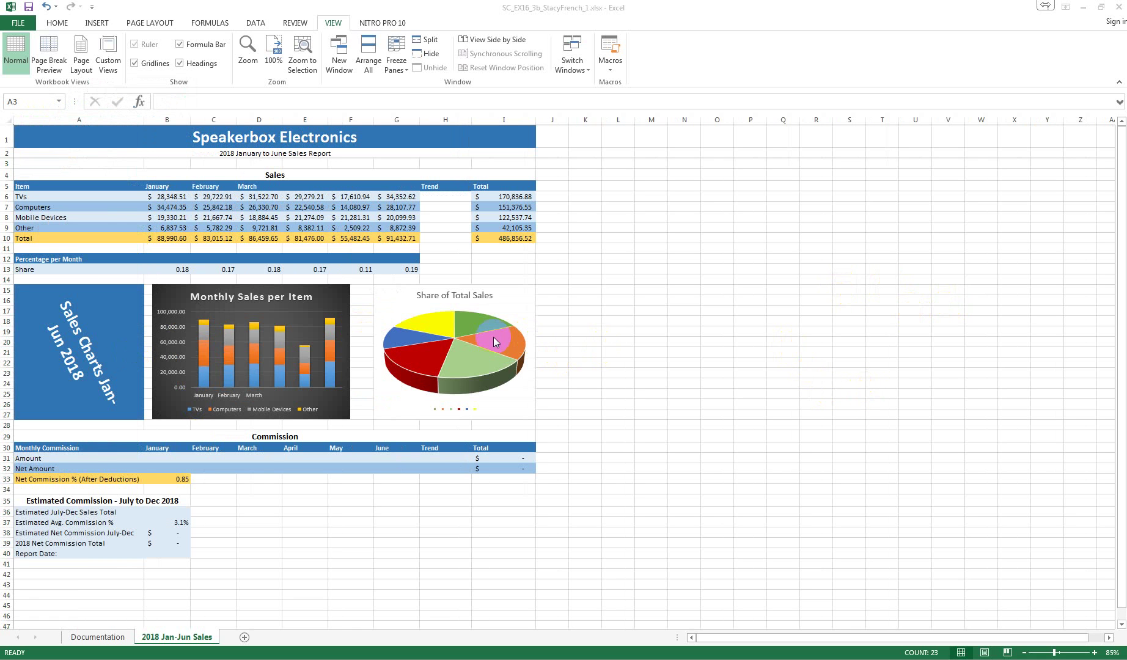
- Fill the month series from January in B5 across through June in G5 of the Sales table
click(162, 186)
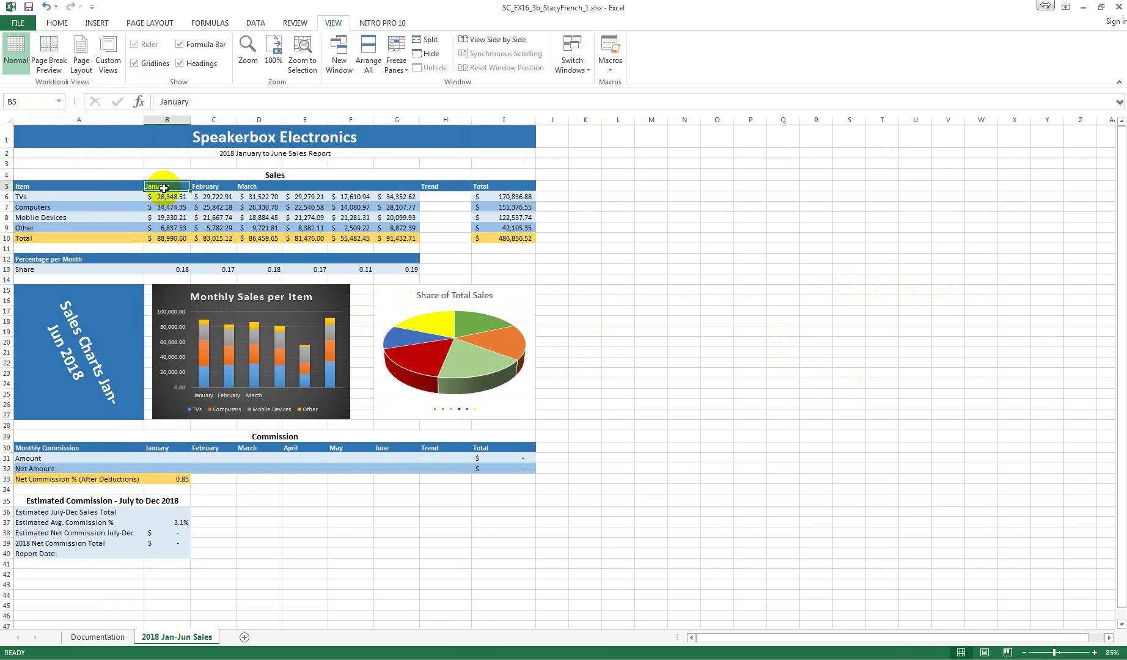
drag(164, 188, 413, 189)
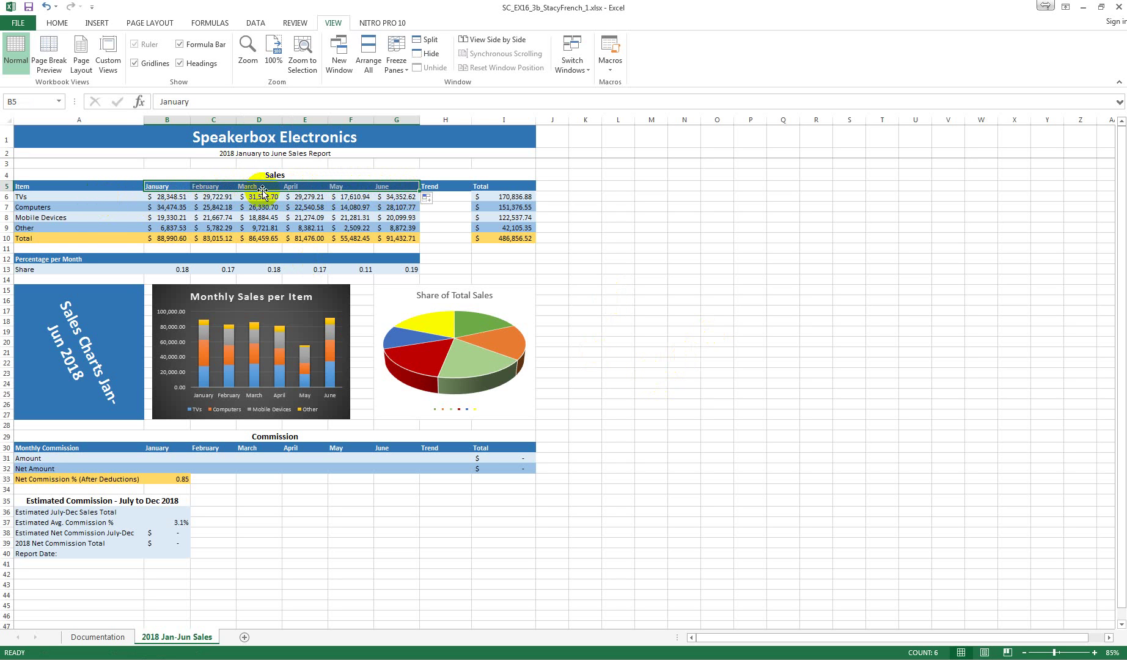
- Insert a line sparkline in H6 from data range B6:G6 and fill it down through H10
click(445, 196)
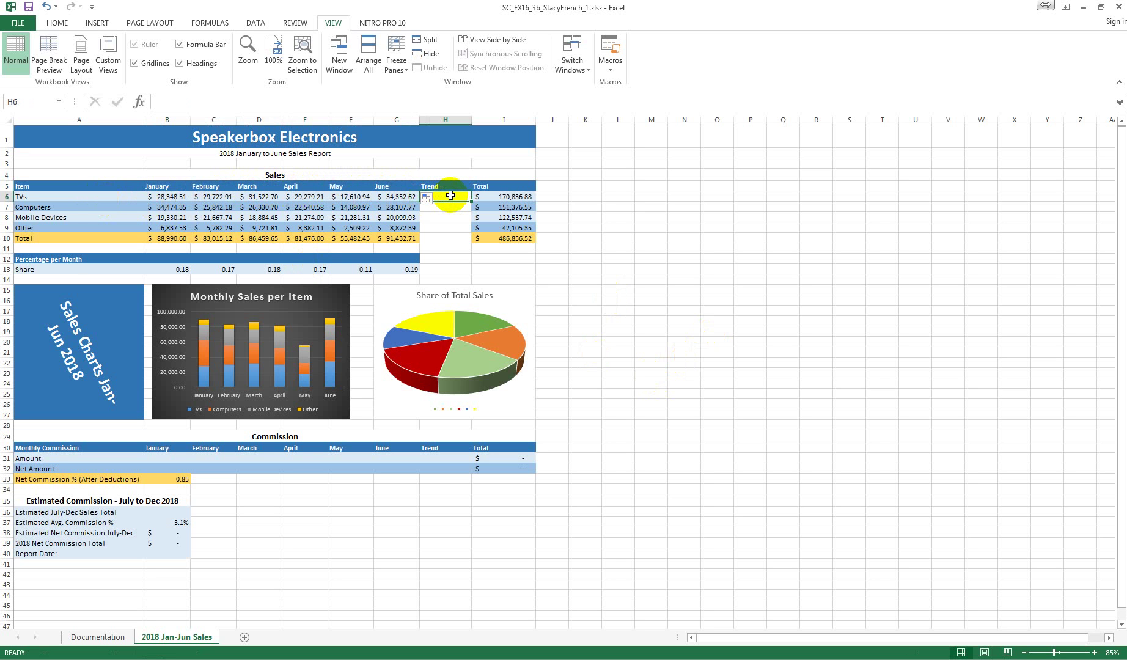
click(255, 23)
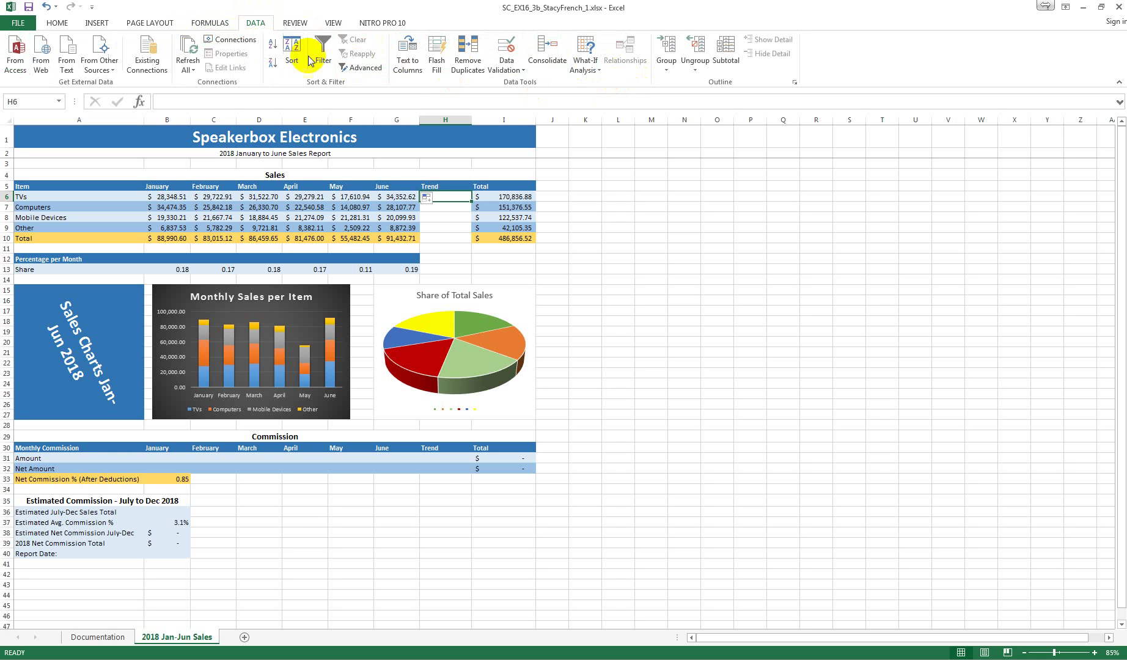
click(214, 24)
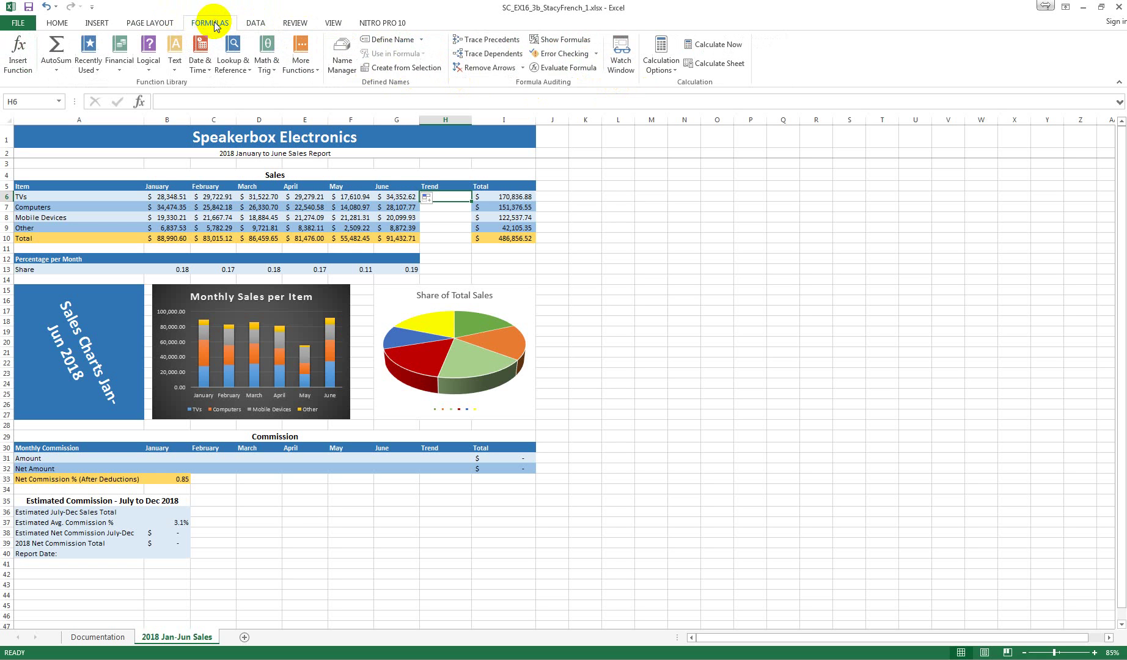
click(104, 23)
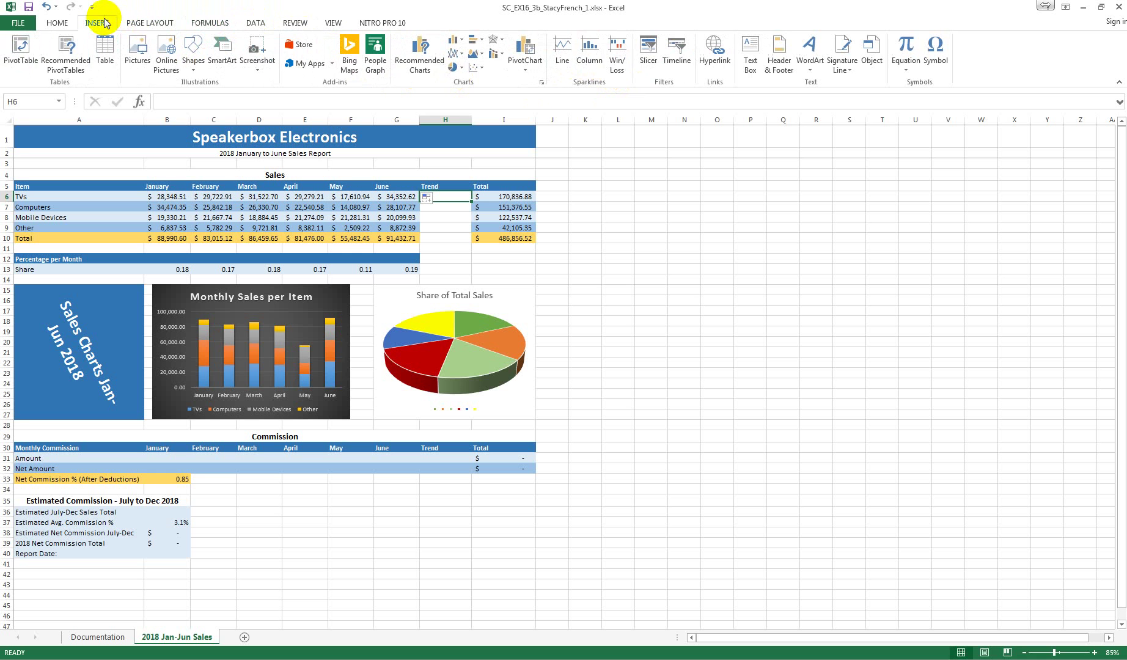
click(562, 67)
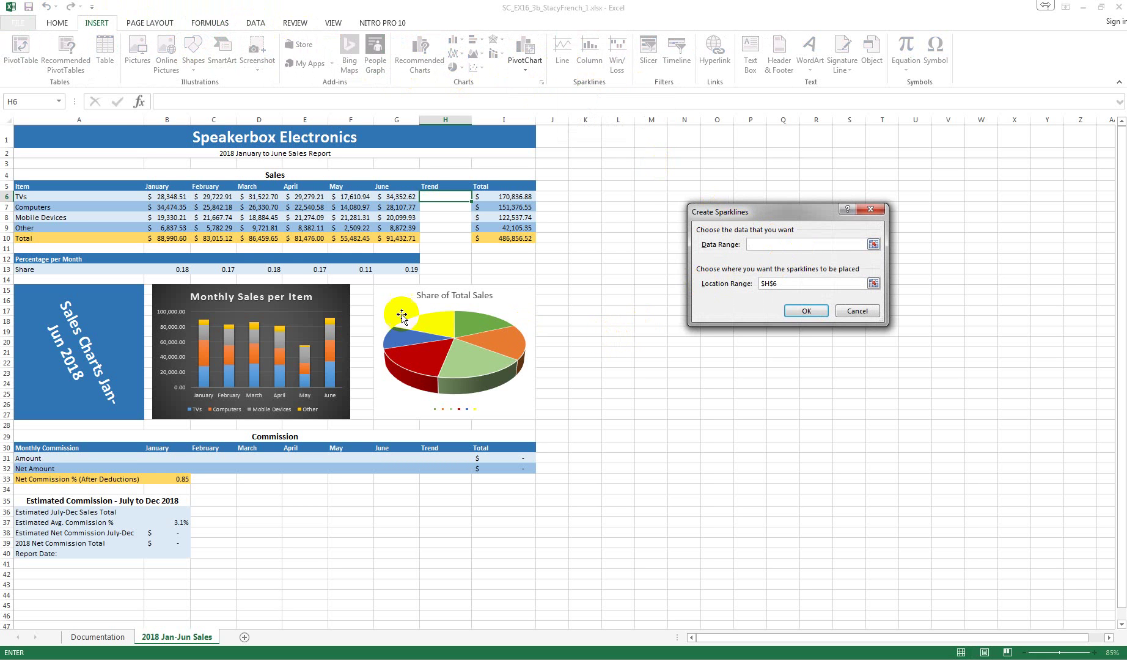
drag(167, 196, 391, 193)
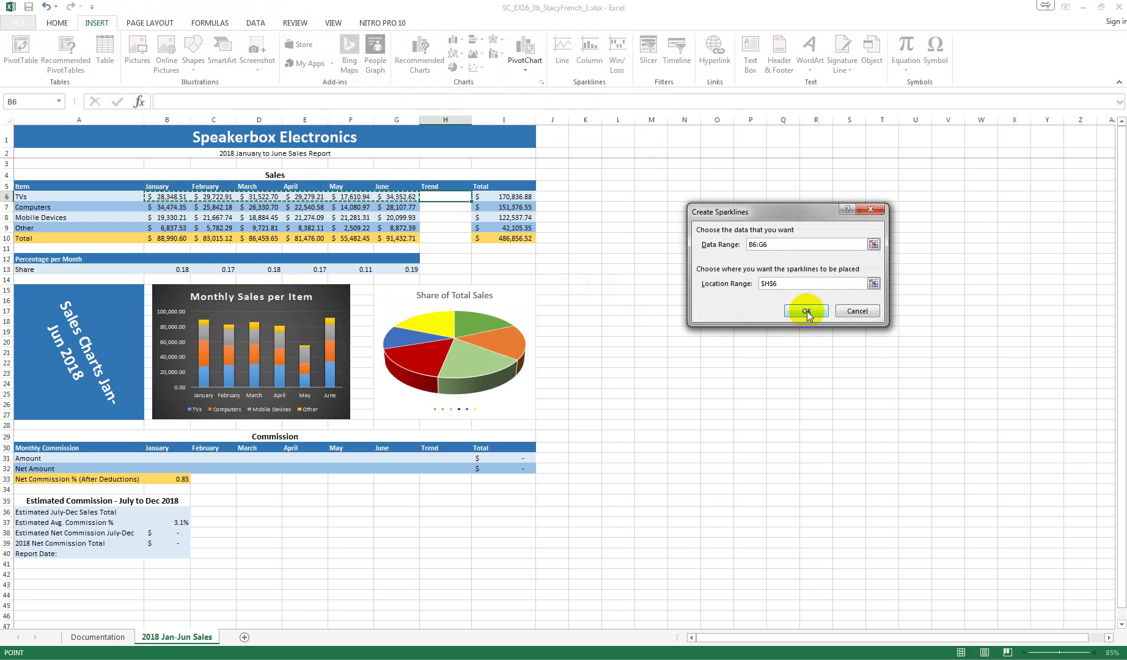
click(798, 311)
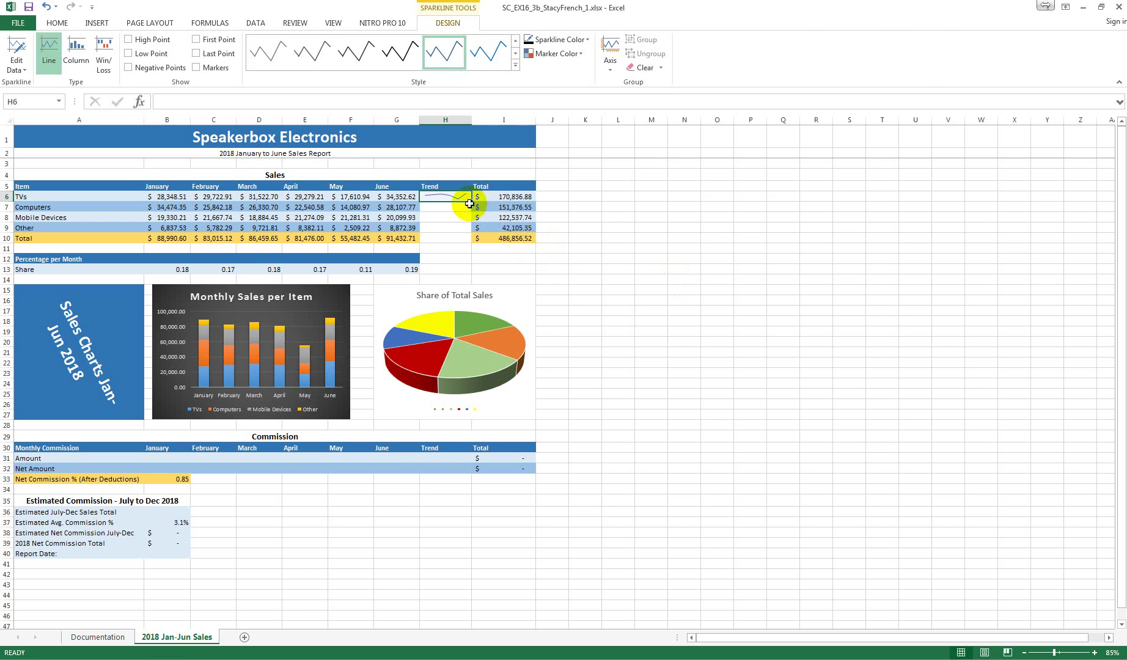
drag(470, 201, 471, 231)
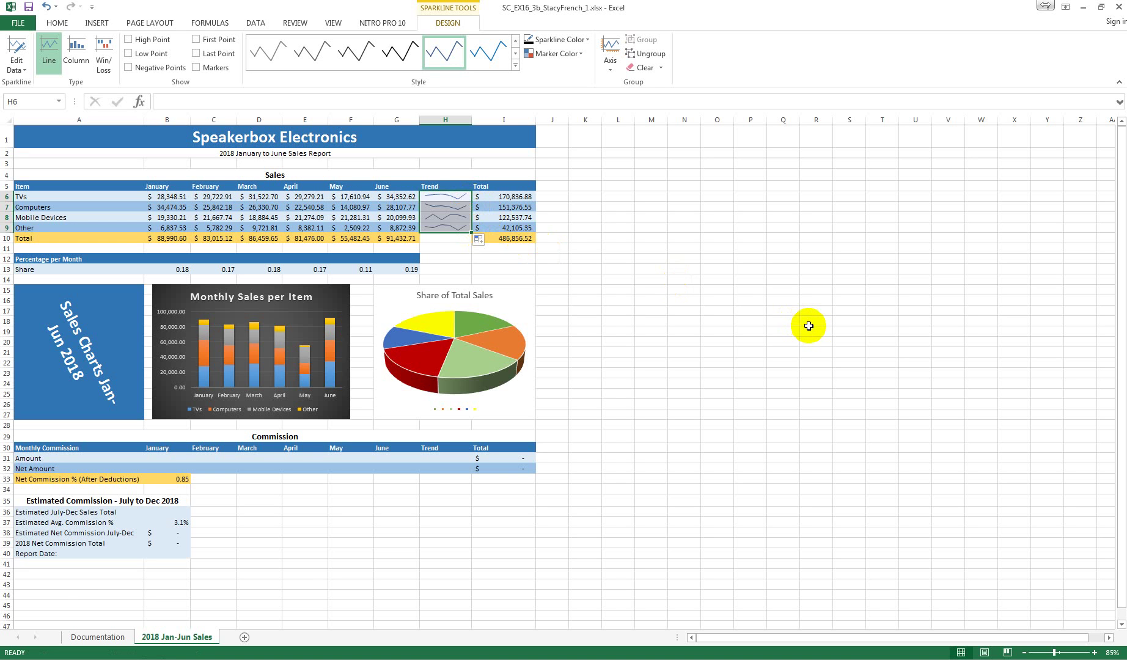
drag(471, 234, 468, 239)
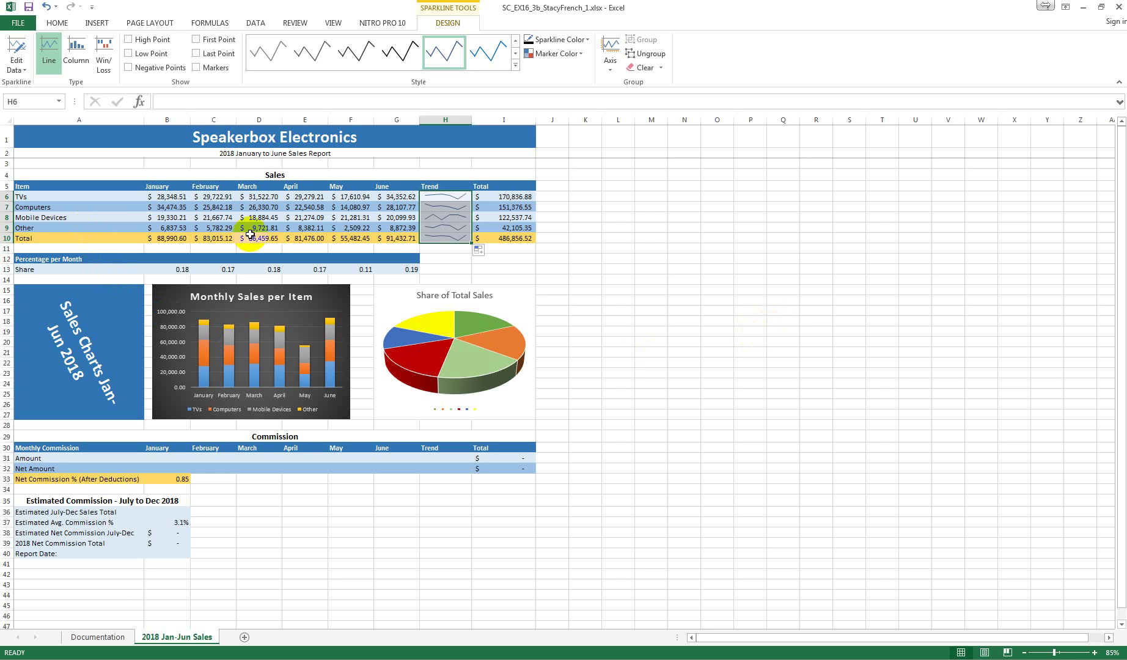
- Copy the formatting of the June values in G6:G10 onto the Trend cells H6:H10 with Format Painter
click(398, 197)
drag(398, 200, 404, 240)
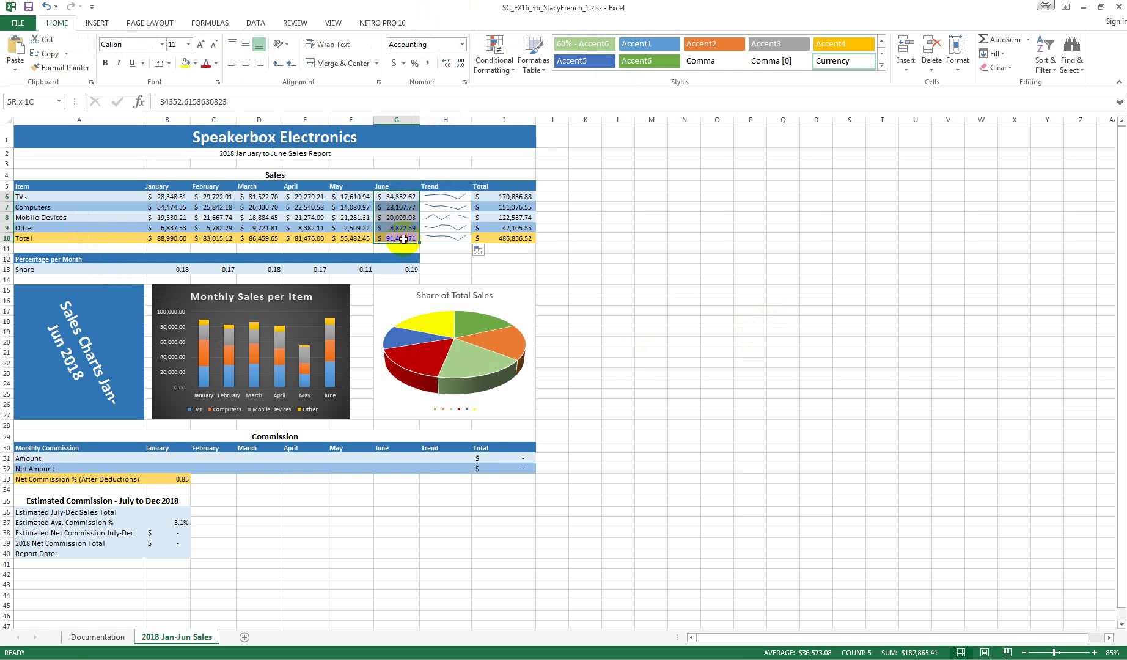
click(75, 66)
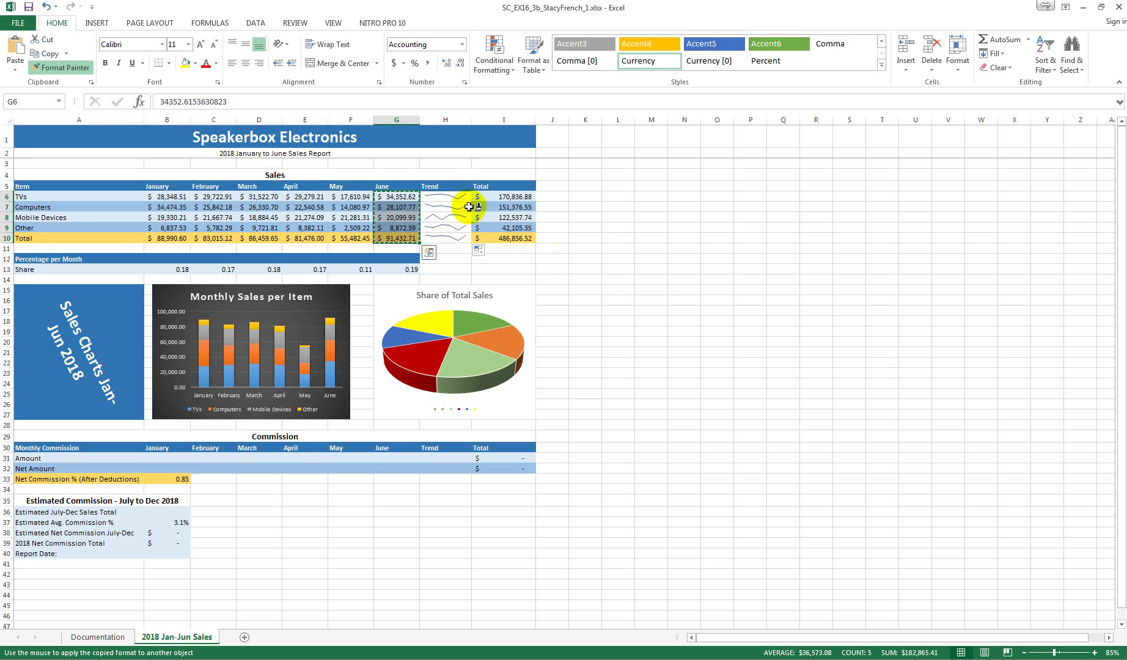
drag(442, 194, 443, 239)
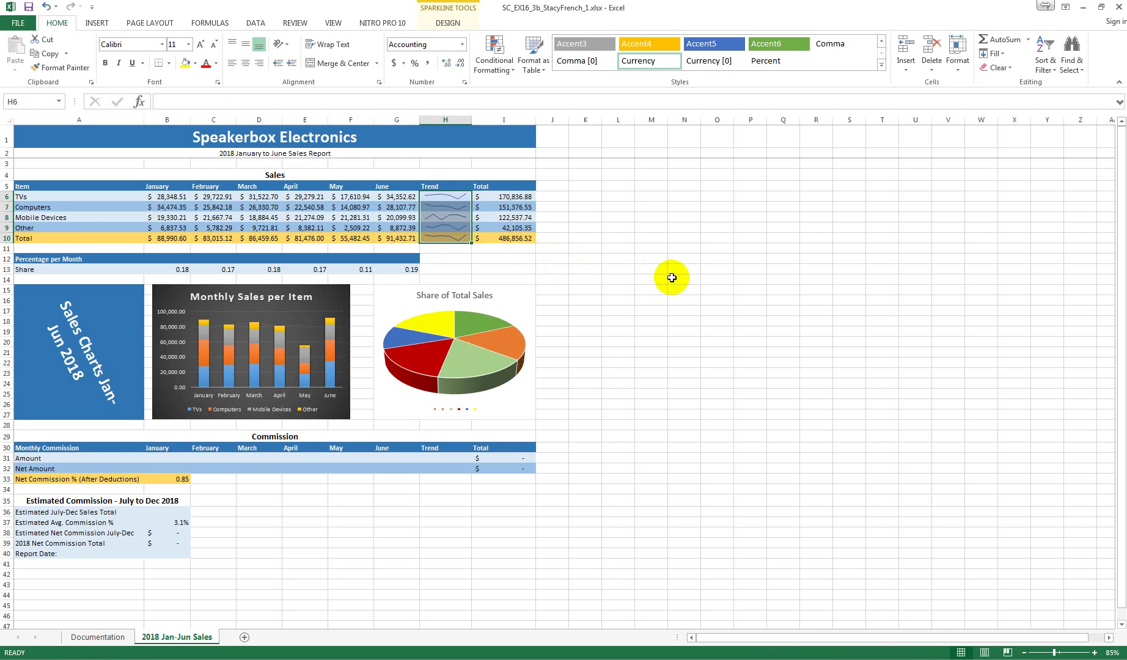
click(674, 282)
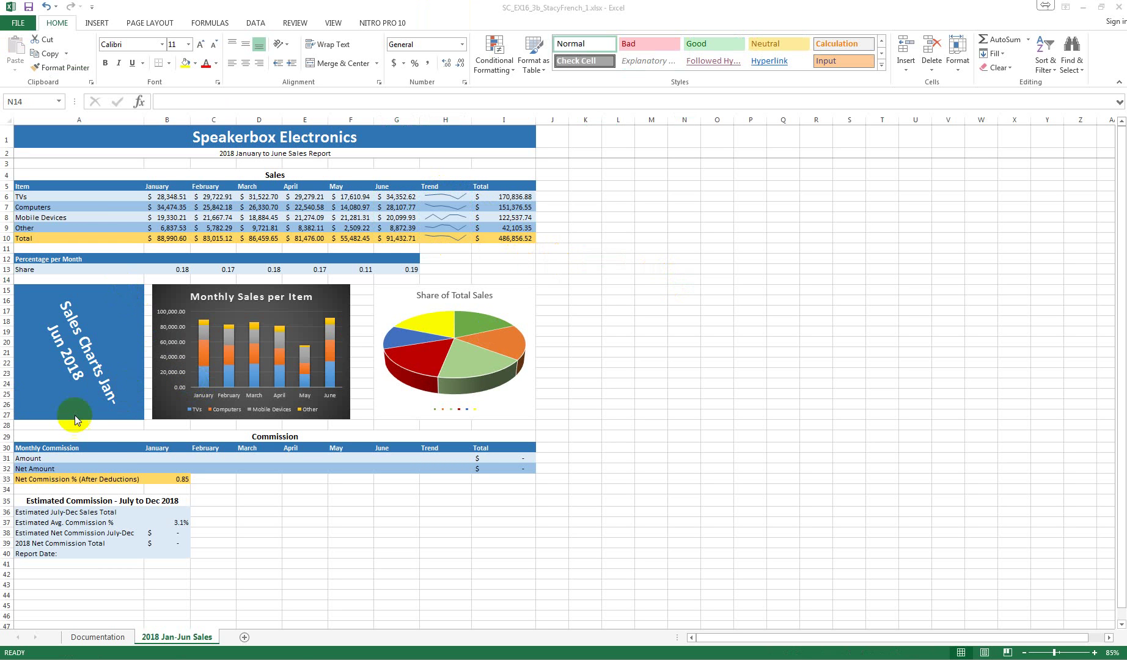
- Copy the month headings in B5:G5 and paste them into B12:G12 of the Percentage per Month table
click(82, 185)
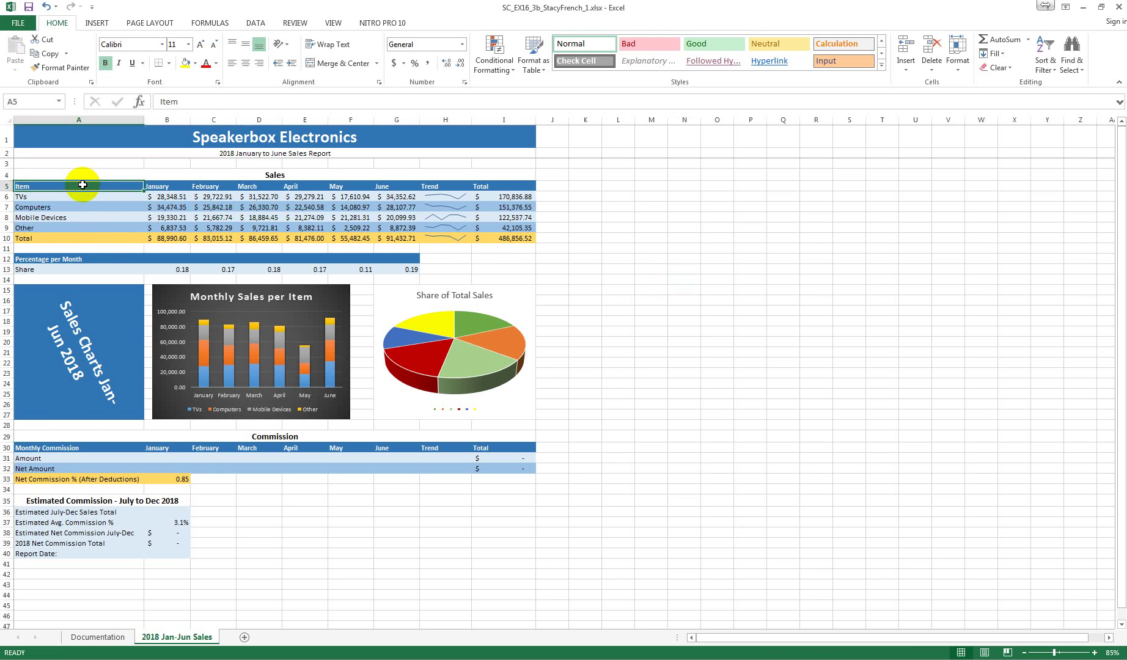
click(168, 186)
drag(169, 187, 379, 189)
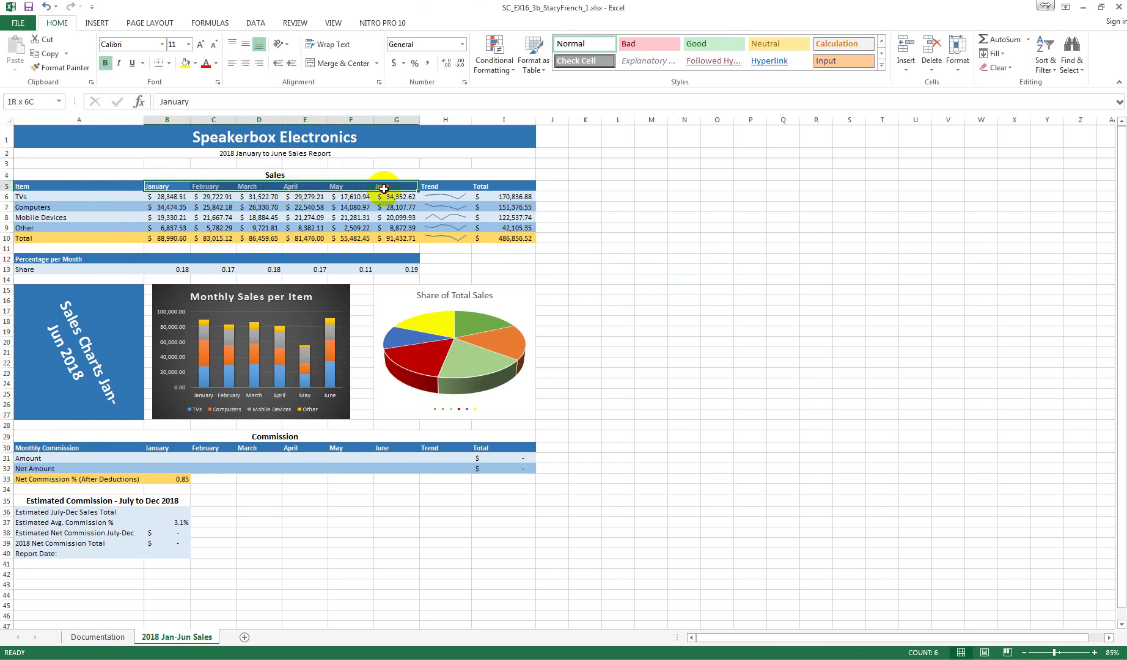
click(45, 53)
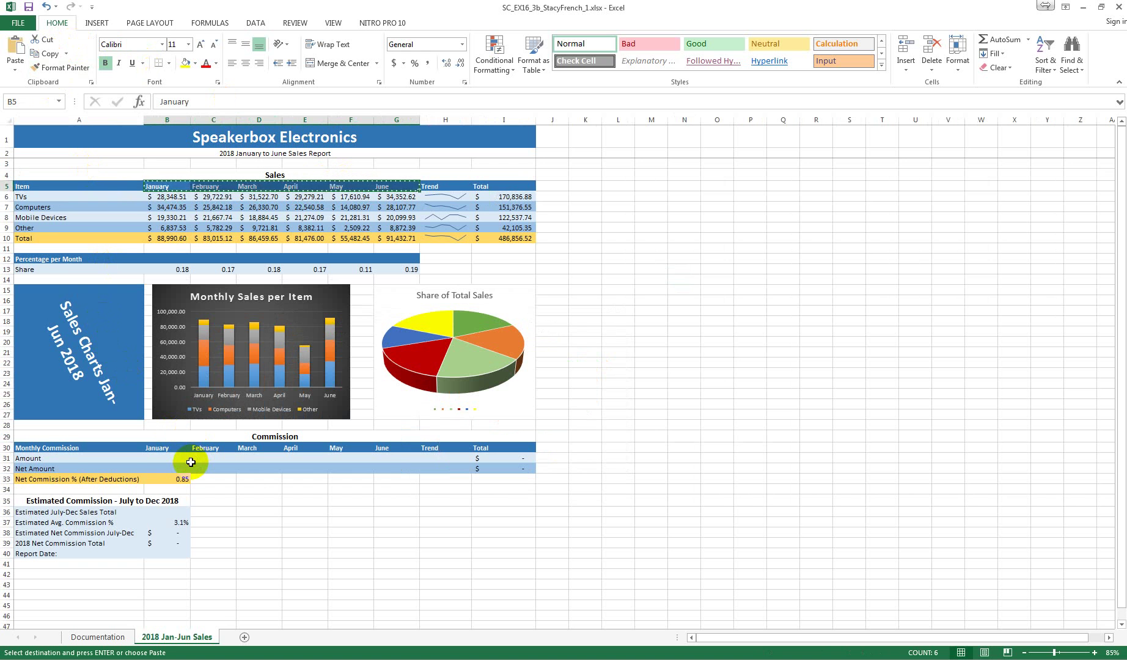
drag(164, 259, 393, 260)
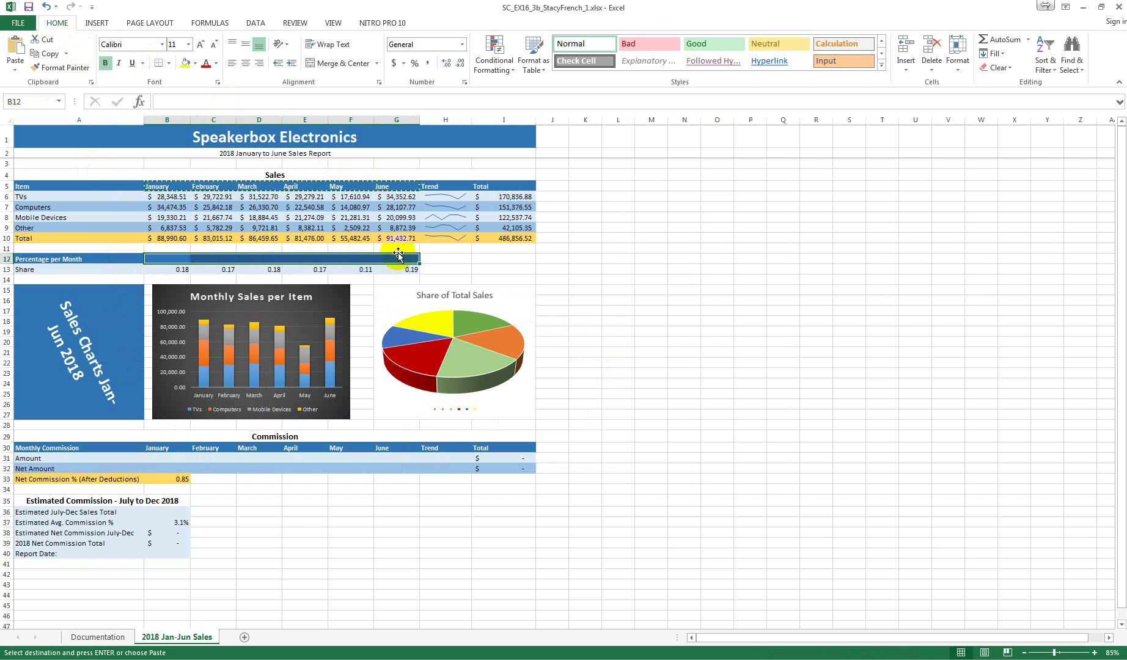
right_click(395, 260)
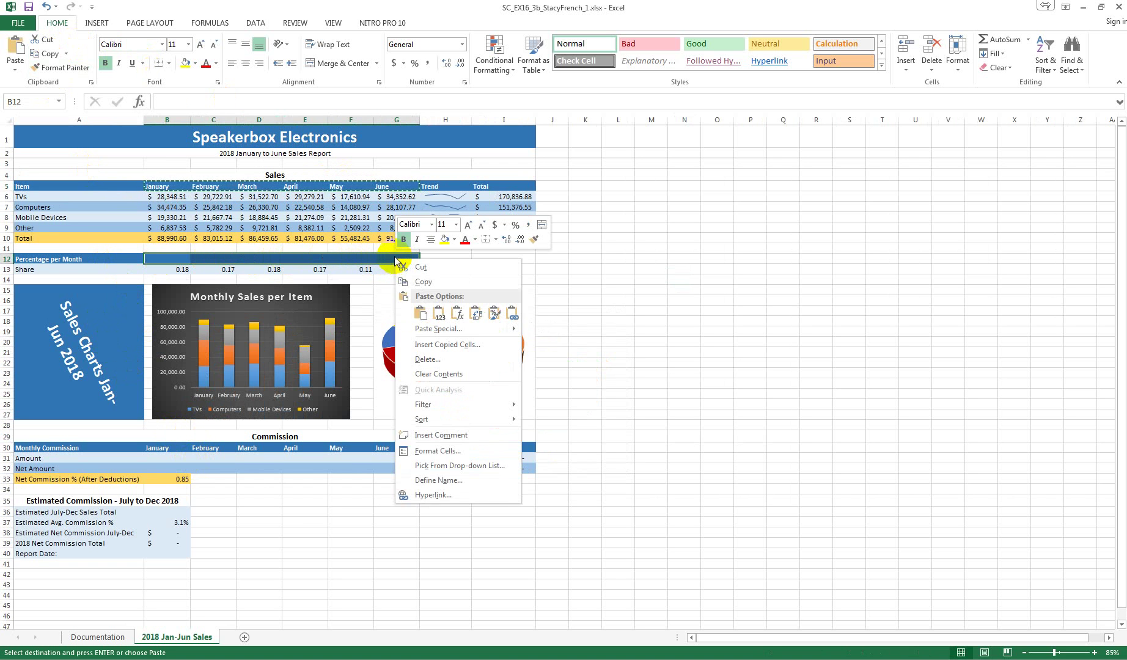
click(421, 314)
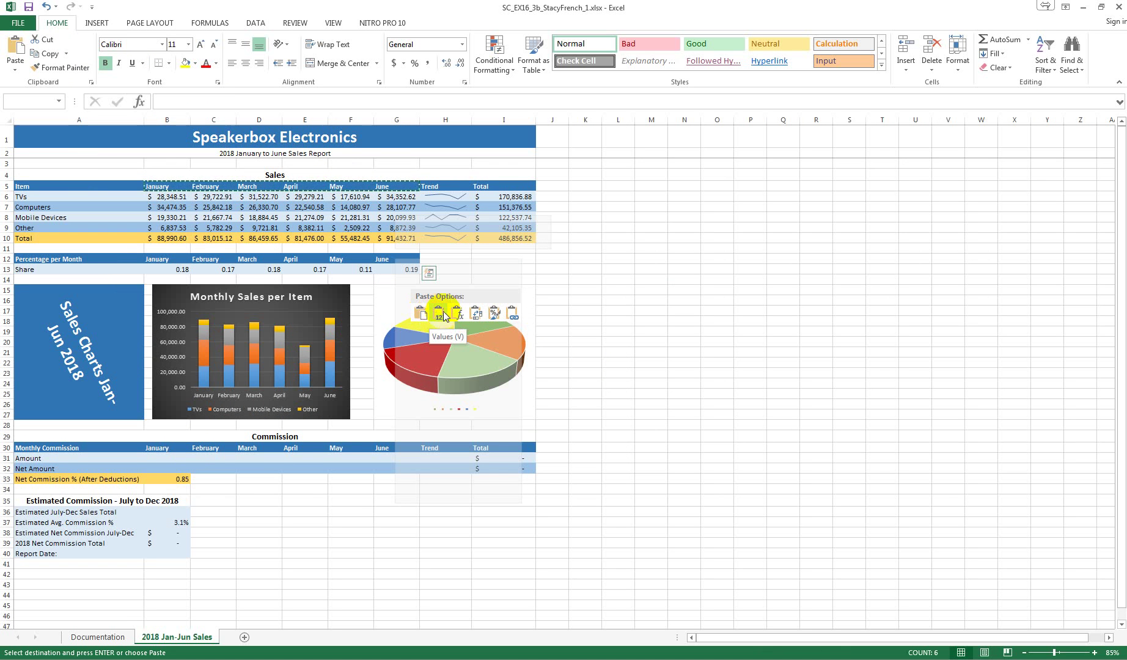
click(494, 316)
click(569, 339)
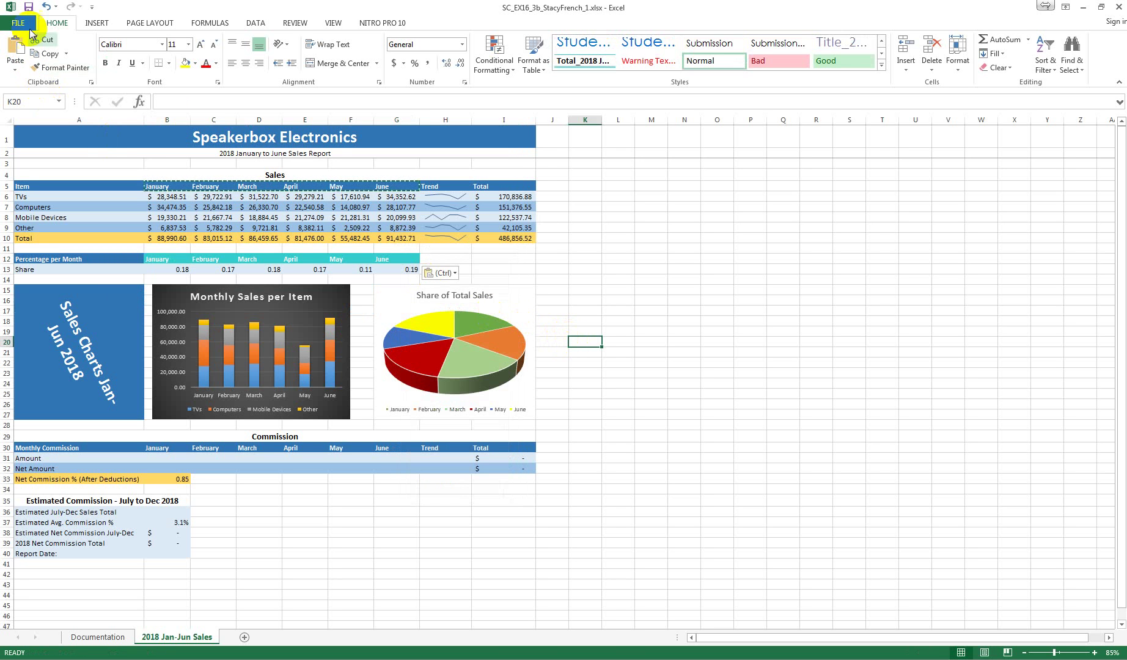
- Undo the last heading paste and paste the month headings from B5:G5 into B12:G12 again, keeping source formatting
click(46, 7)
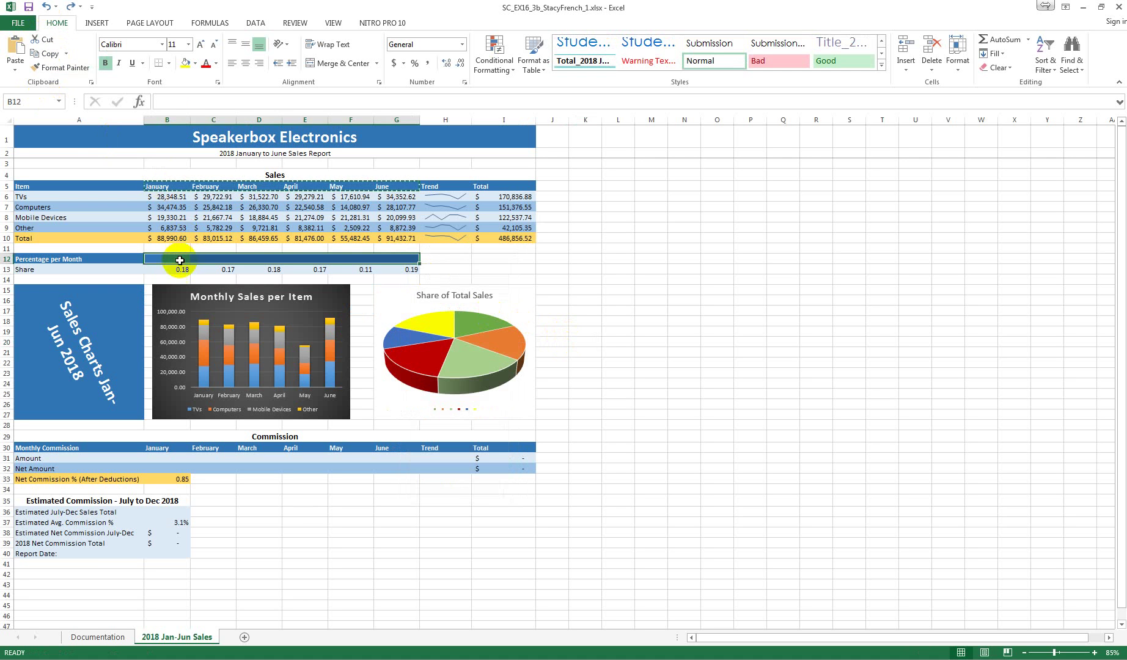
click(66, 55)
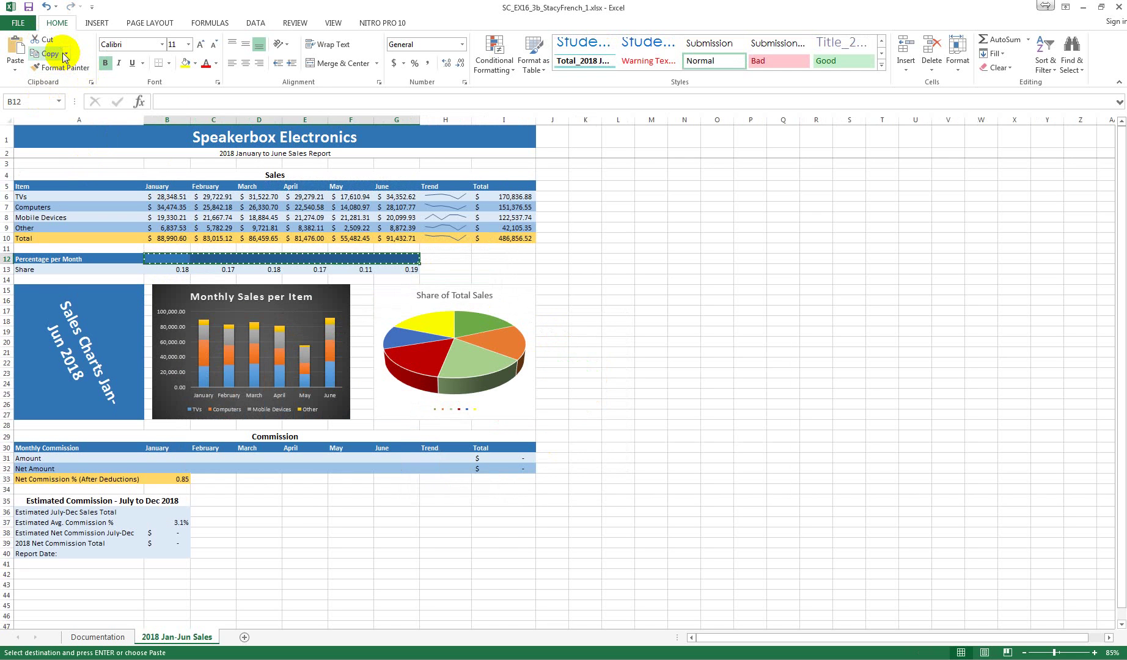
click(164, 187)
drag(164, 187, 383, 188)
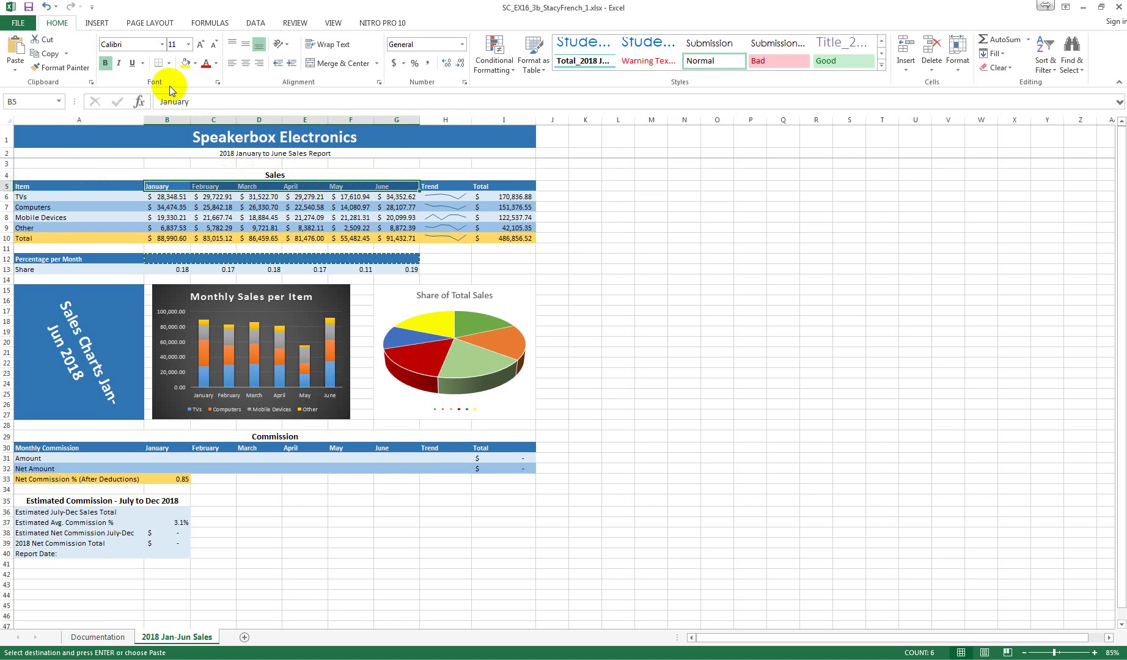
click(46, 54)
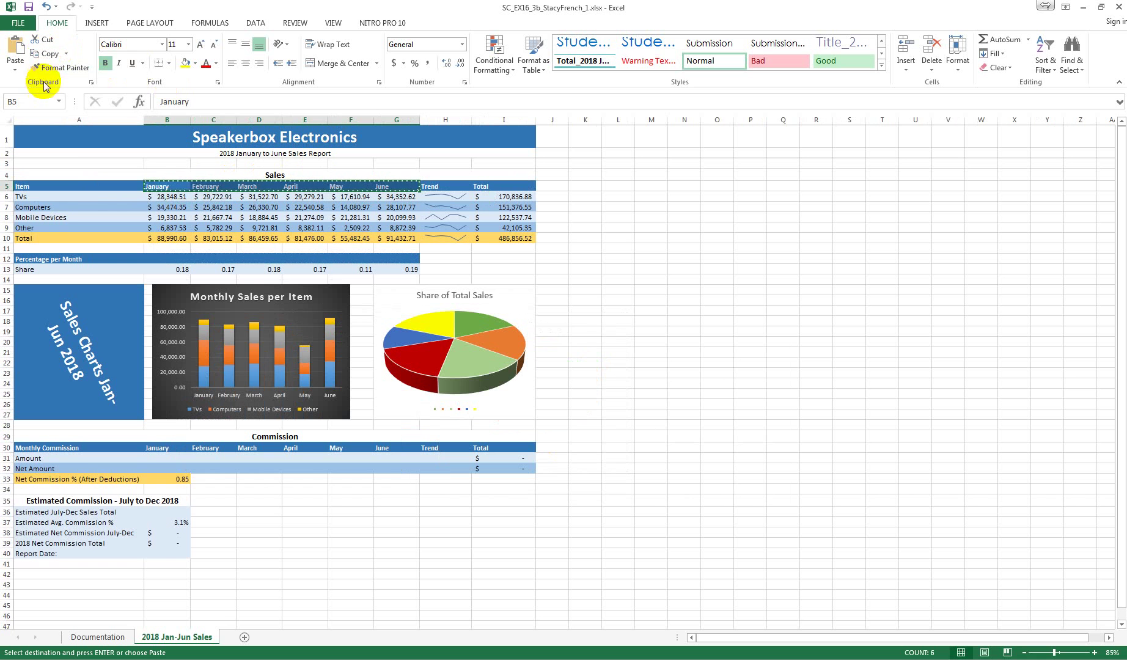
drag(163, 259, 391, 259)
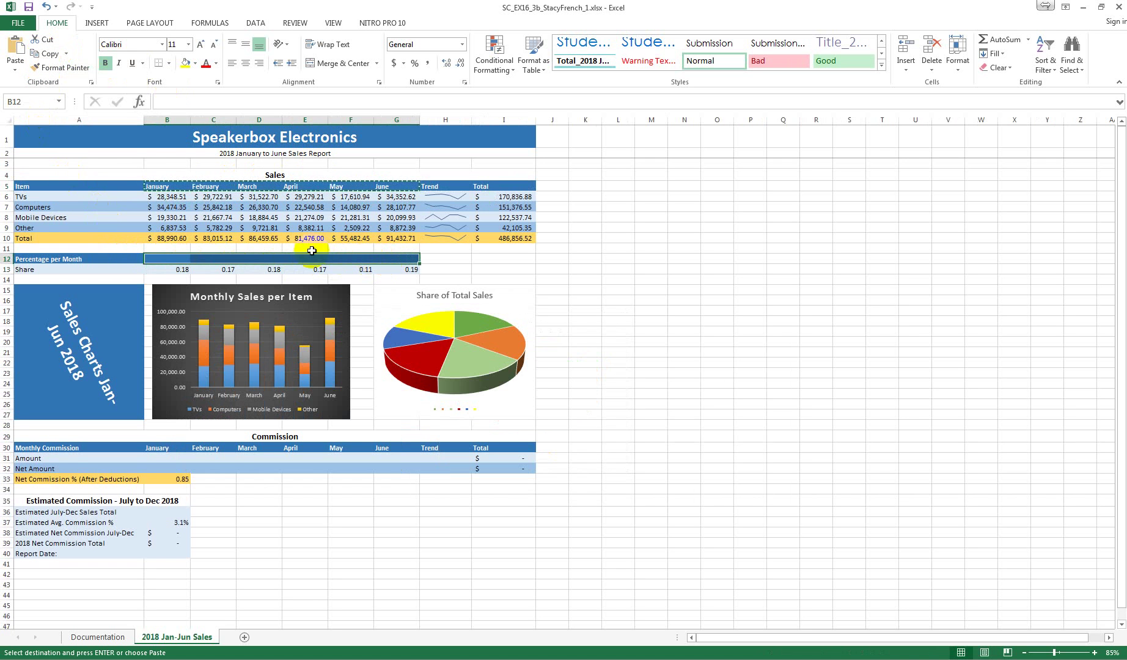
click(16, 70)
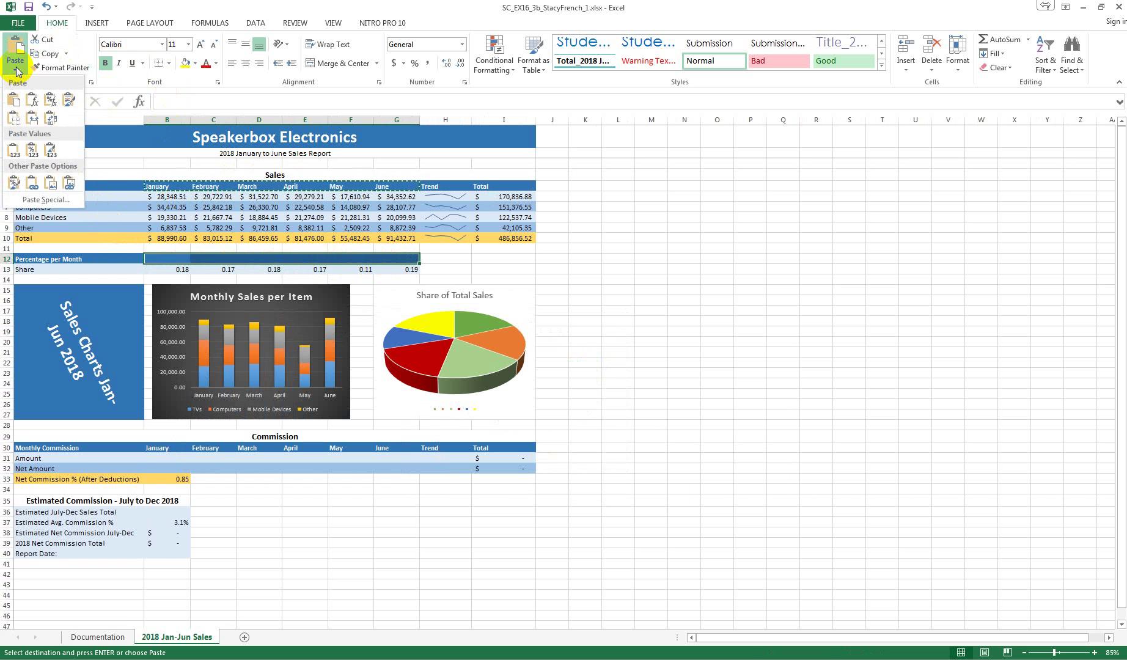
click(67, 103)
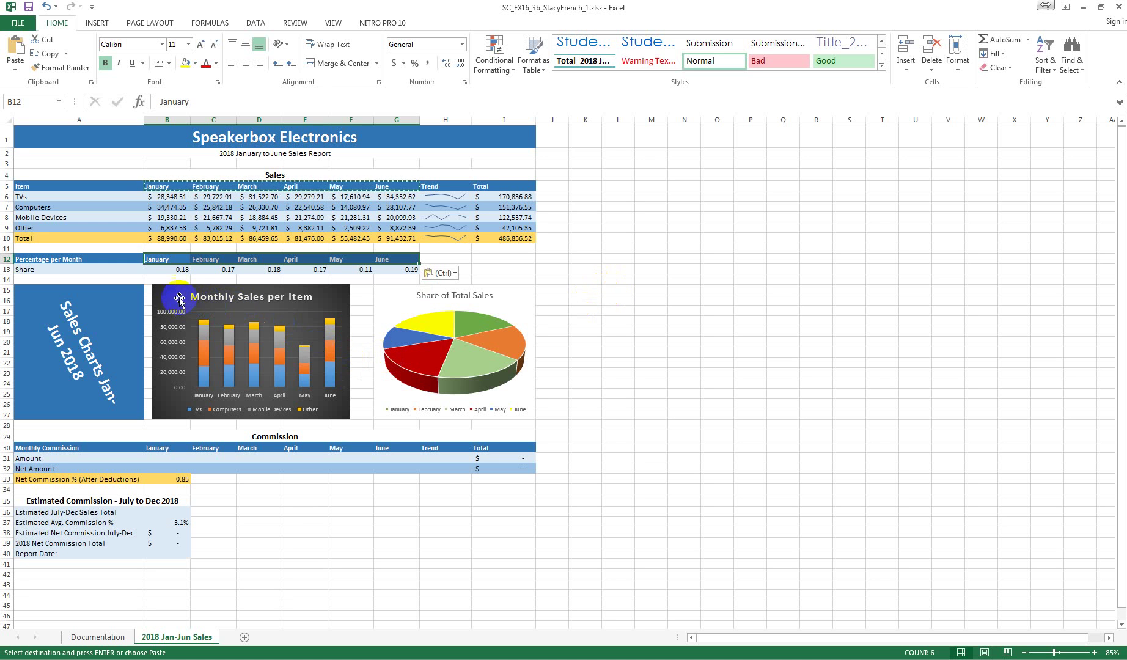
- Format the Share values in B13:G13 as Percentage with no decimal places
click(175, 271)
drag(167, 269, 394, 270)
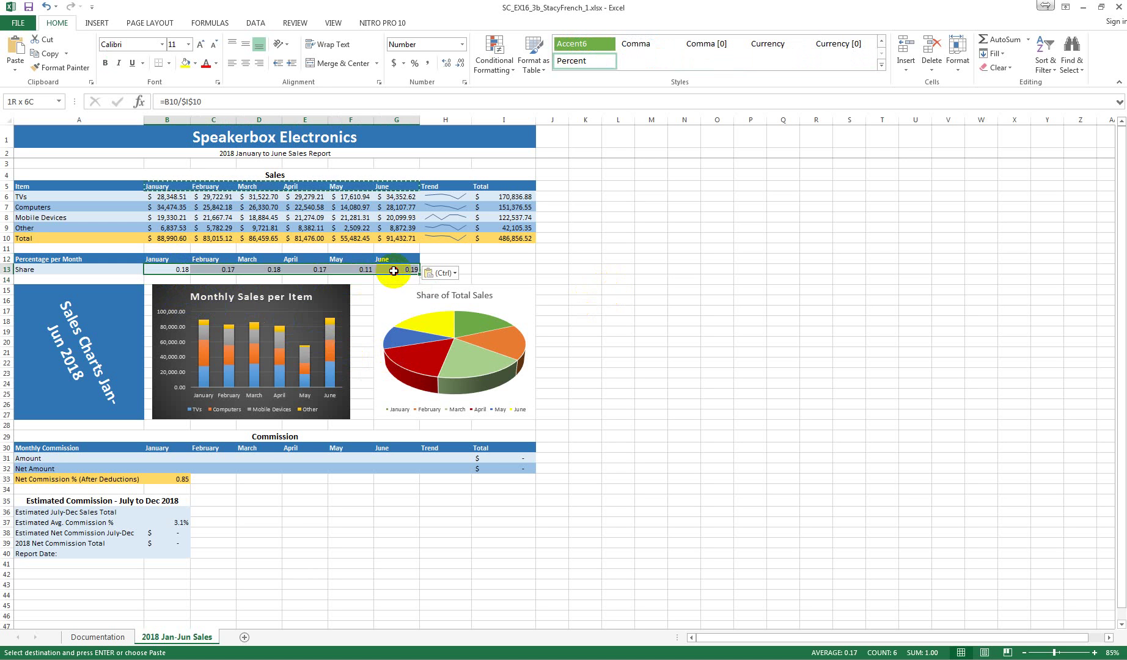
click(462, 44)
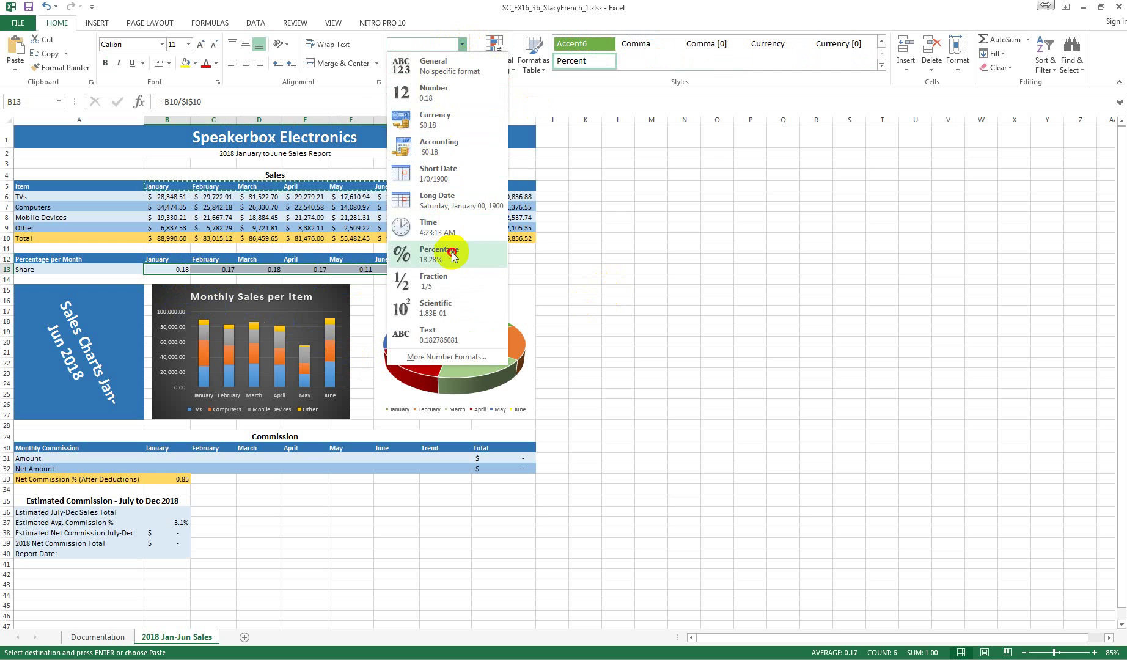
click(451, 252)
click(460, 63)
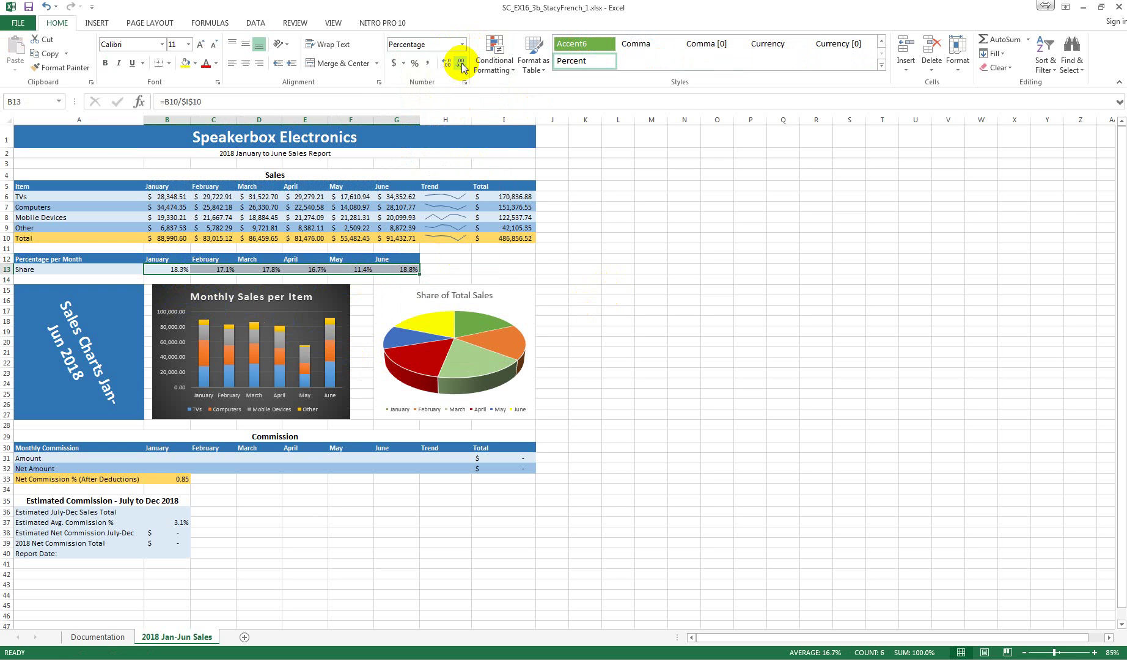
click(460, 64)
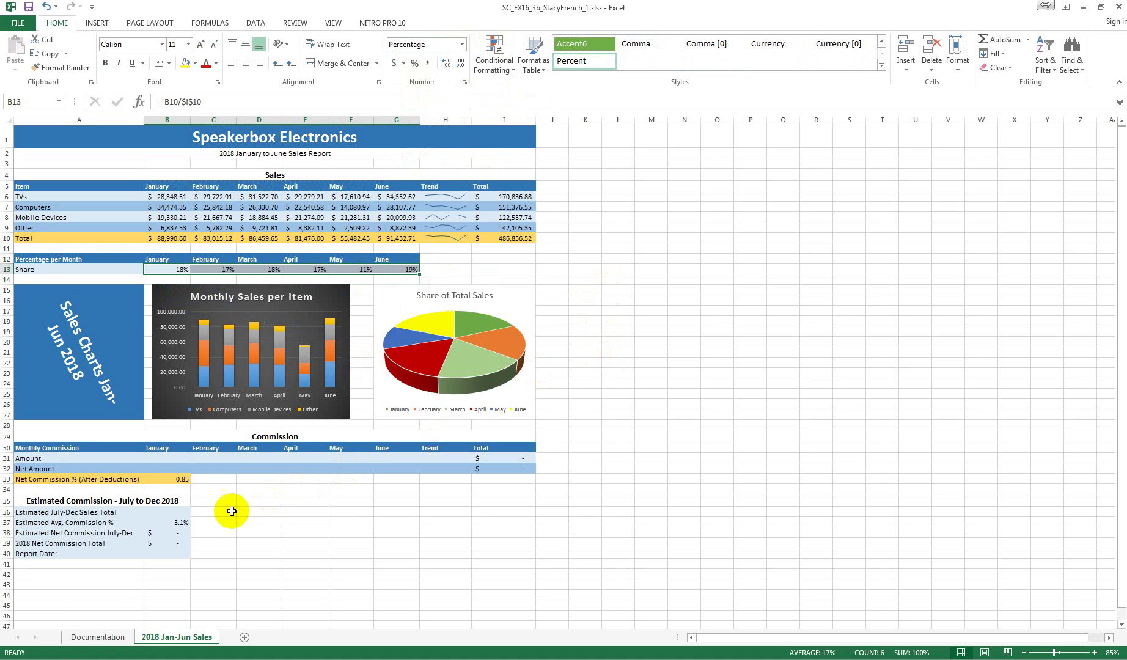
- Format the Net Commission % value in B33 as Percentage with no decimal places
click(174, 479)
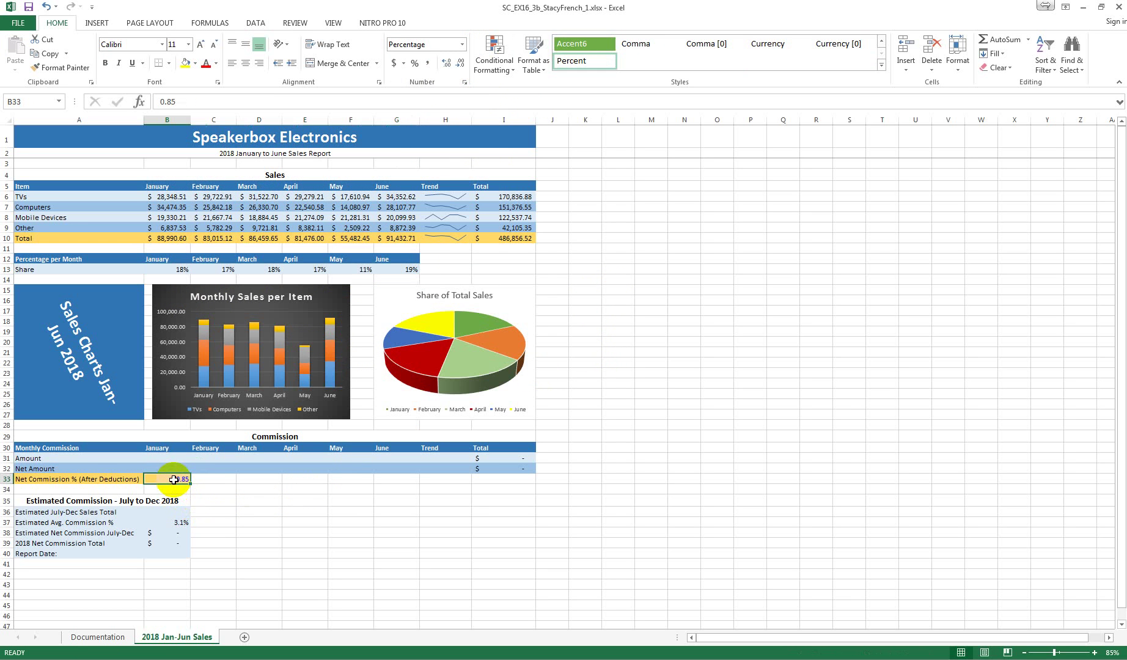
click(462, 44)
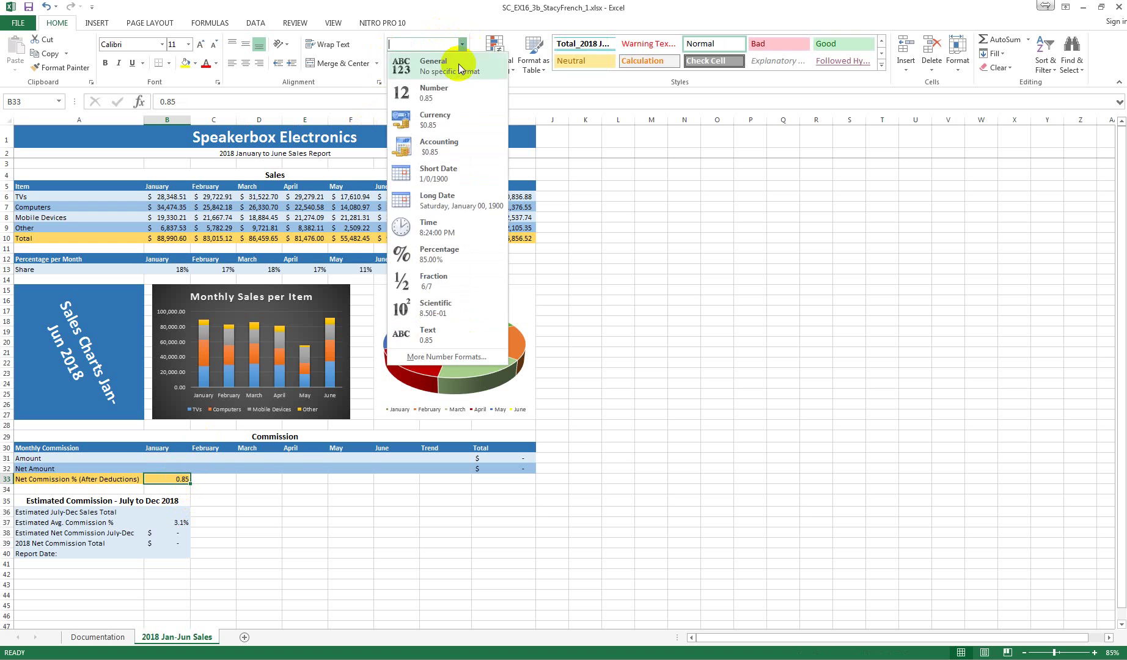
click(439, 254)
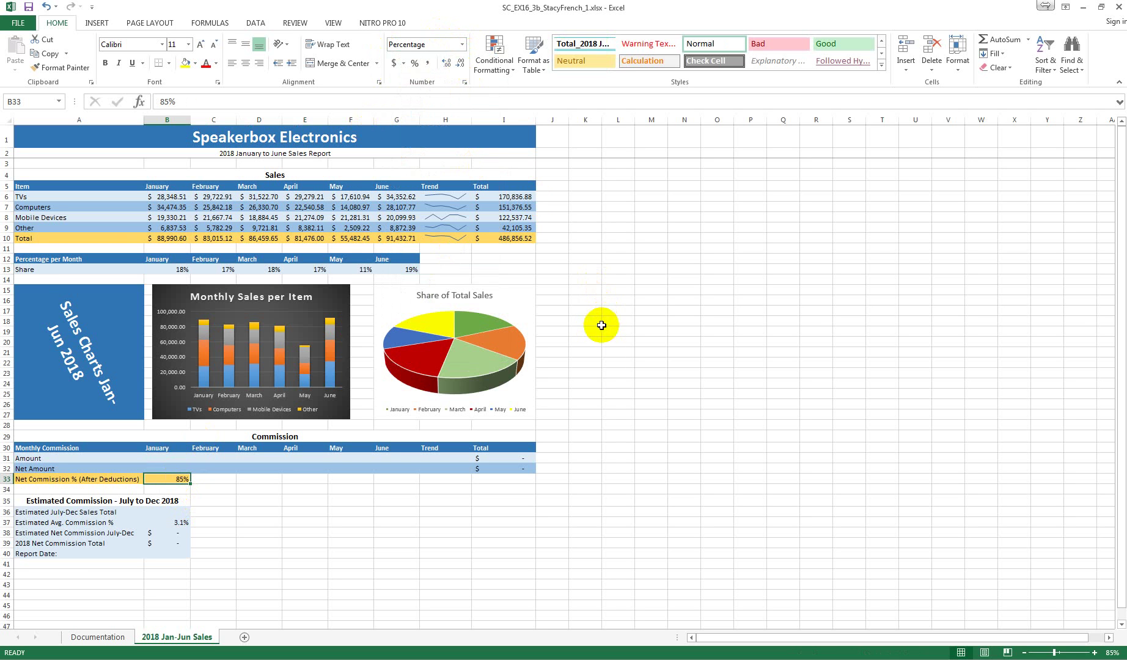
- Set the rotated "Sales Charts Jan-Jun 2018" text in merged cell A15 to horizontal orientation
click(21, 295)
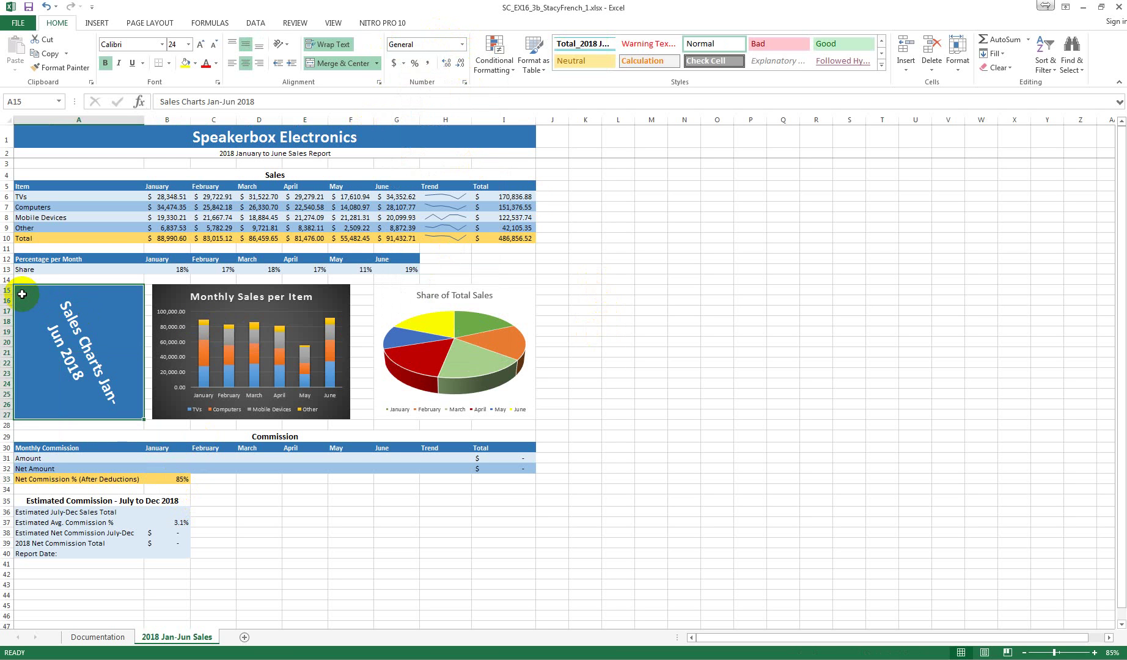
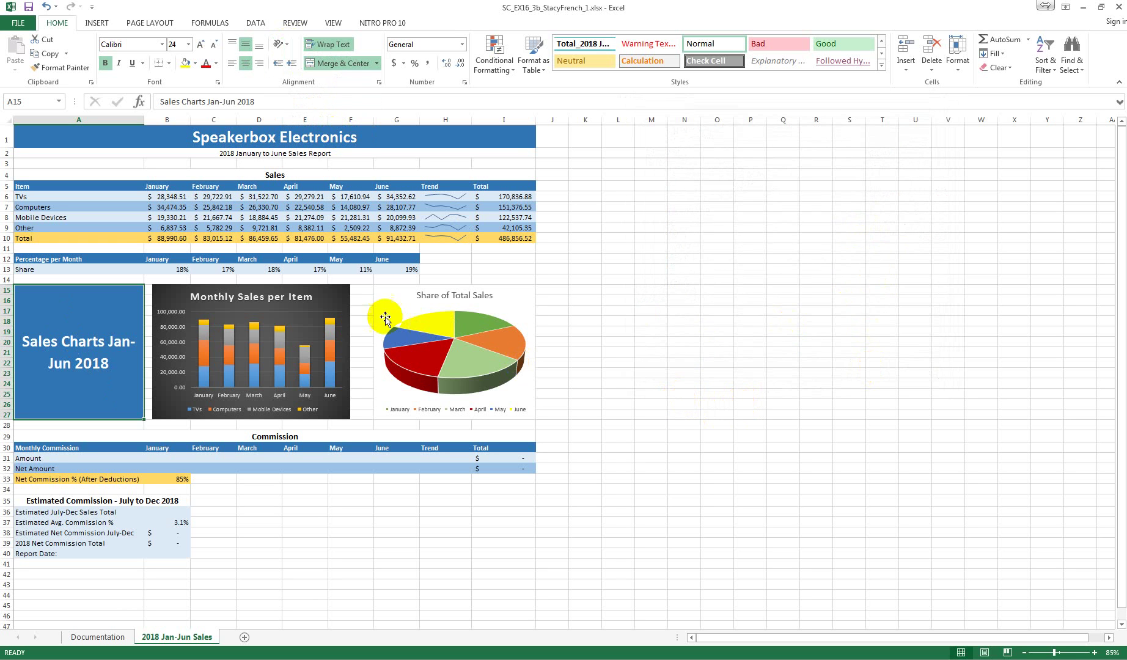
- Add axis titles to the Monthly Sales per Item chart and set the horizontal axis title to "Month"
click(166, 297)
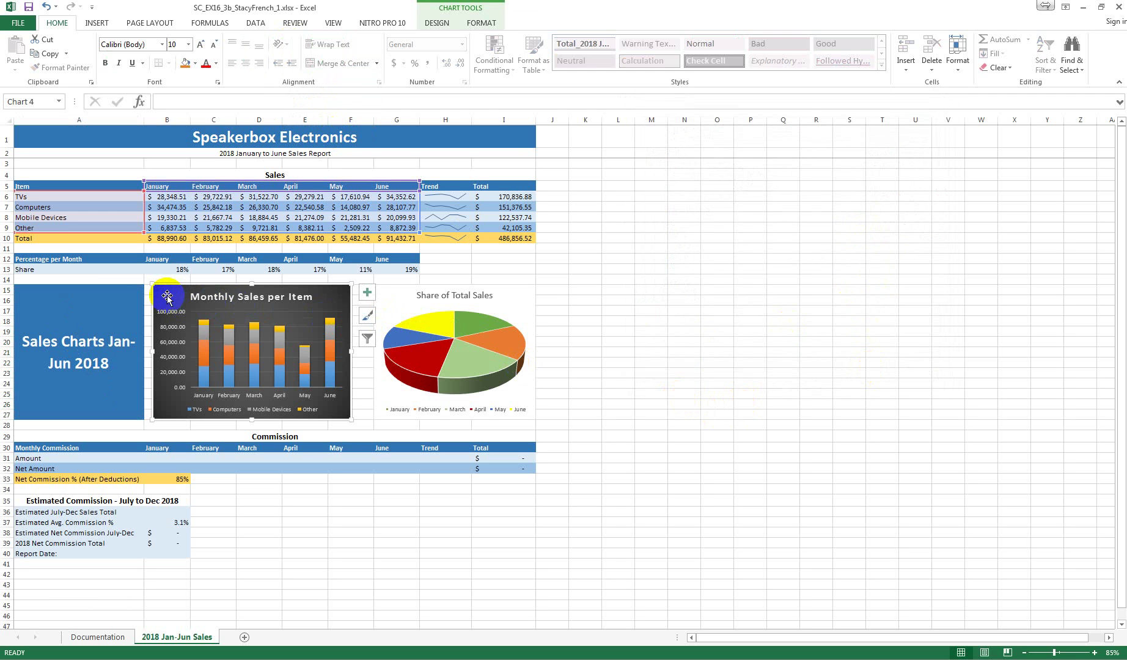
click(367, 292)
click(397, 319)
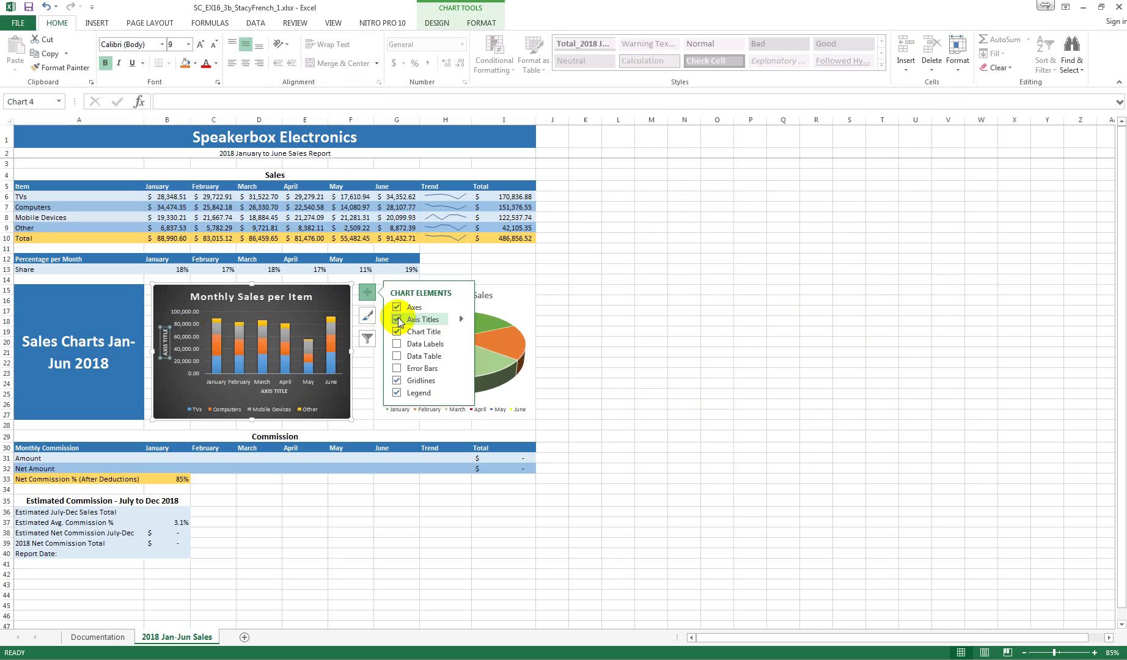
click(276, 401)
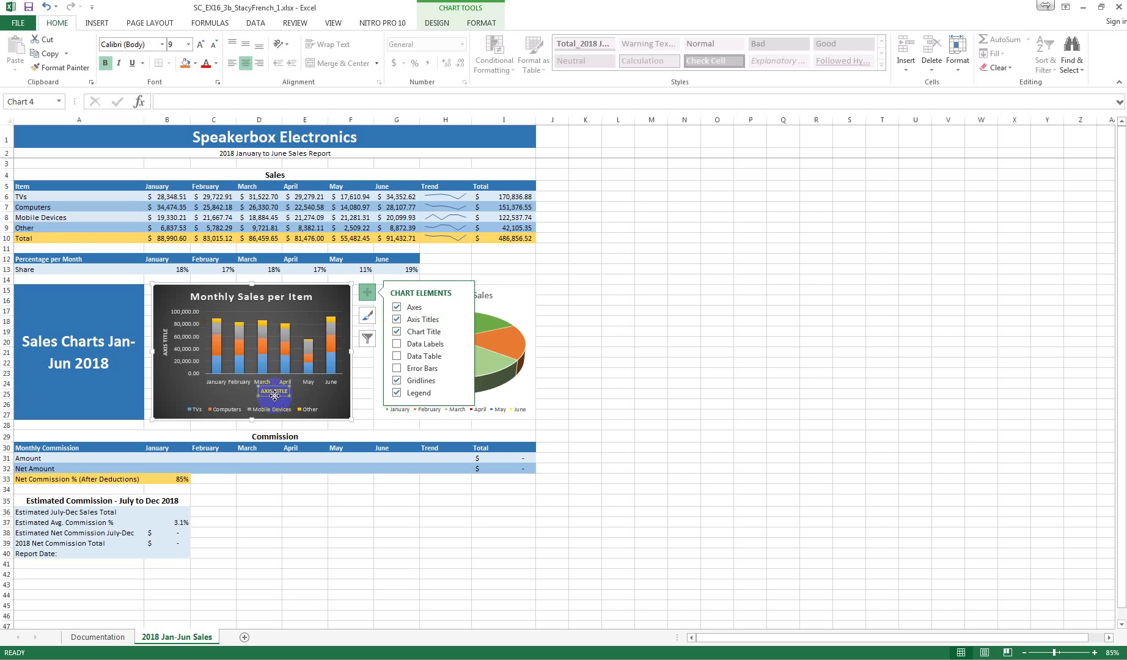
double_click(273, 392)
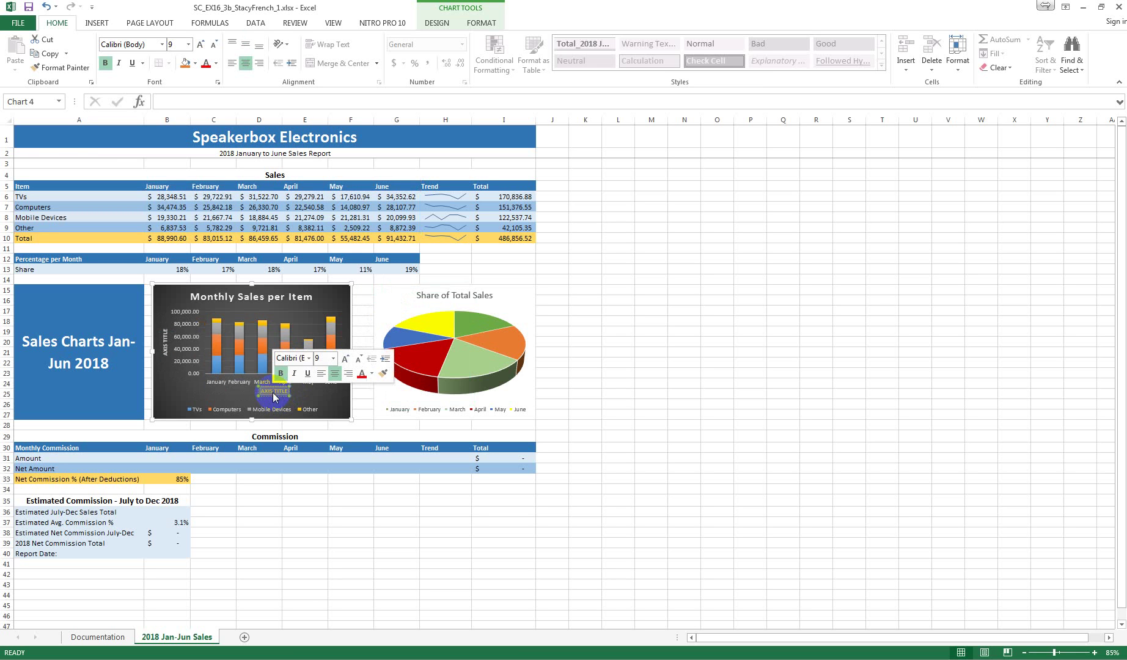
text(Month)
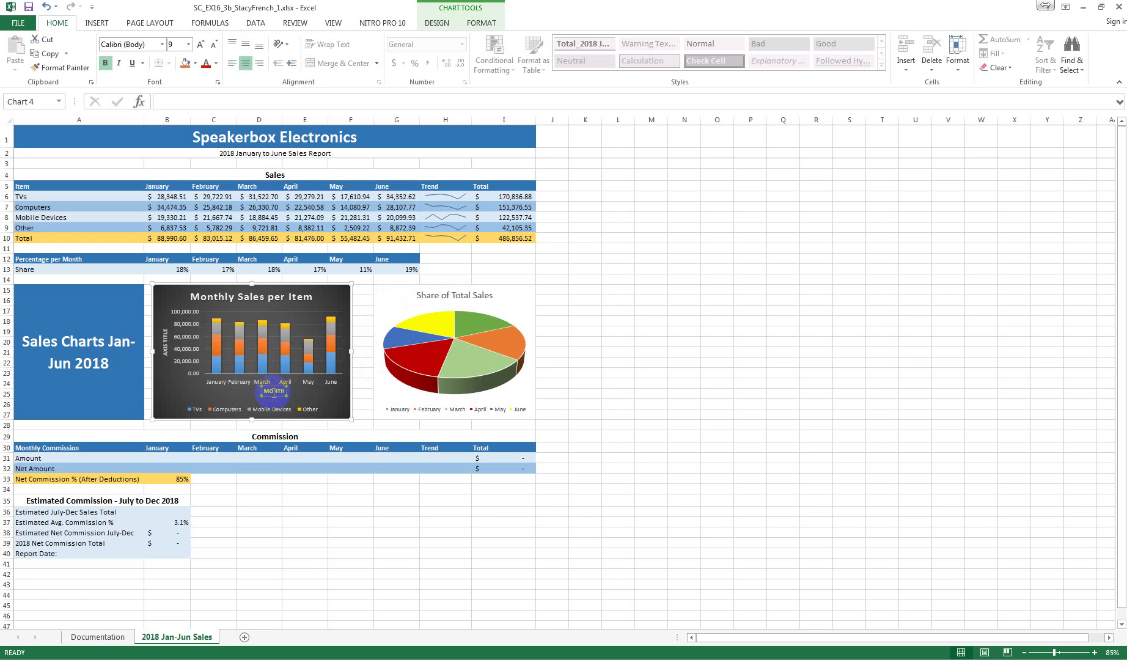
- Set the vertical axis title of the Monthly Sales per Item chart to "Sales Amount"
click(164, 342)
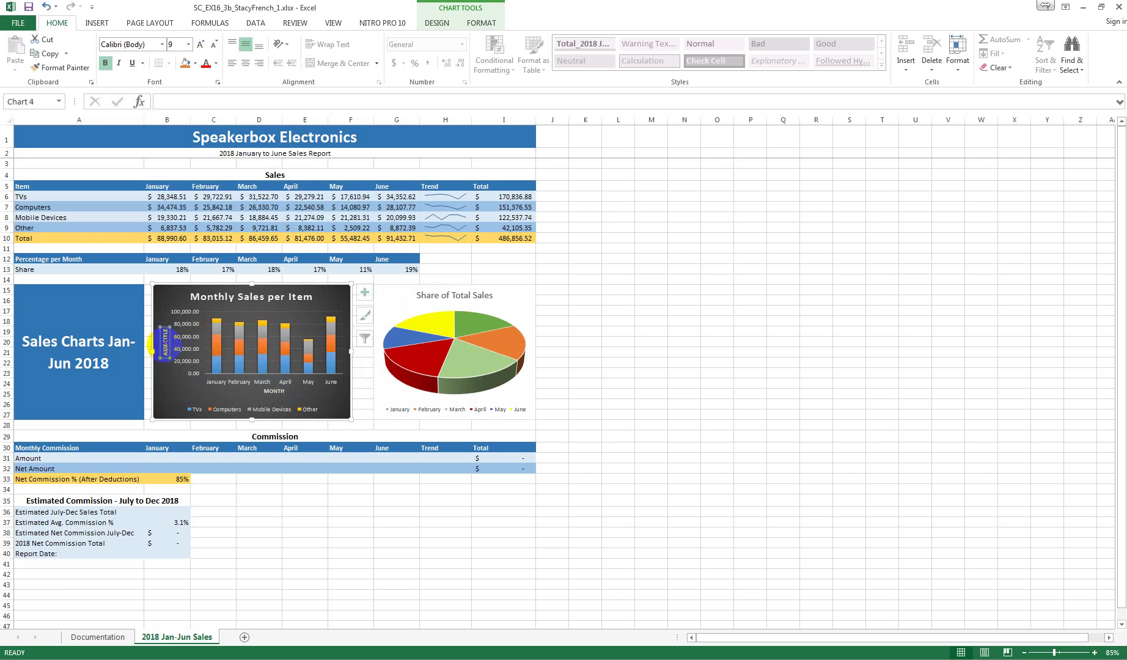
double_click(164, 345)
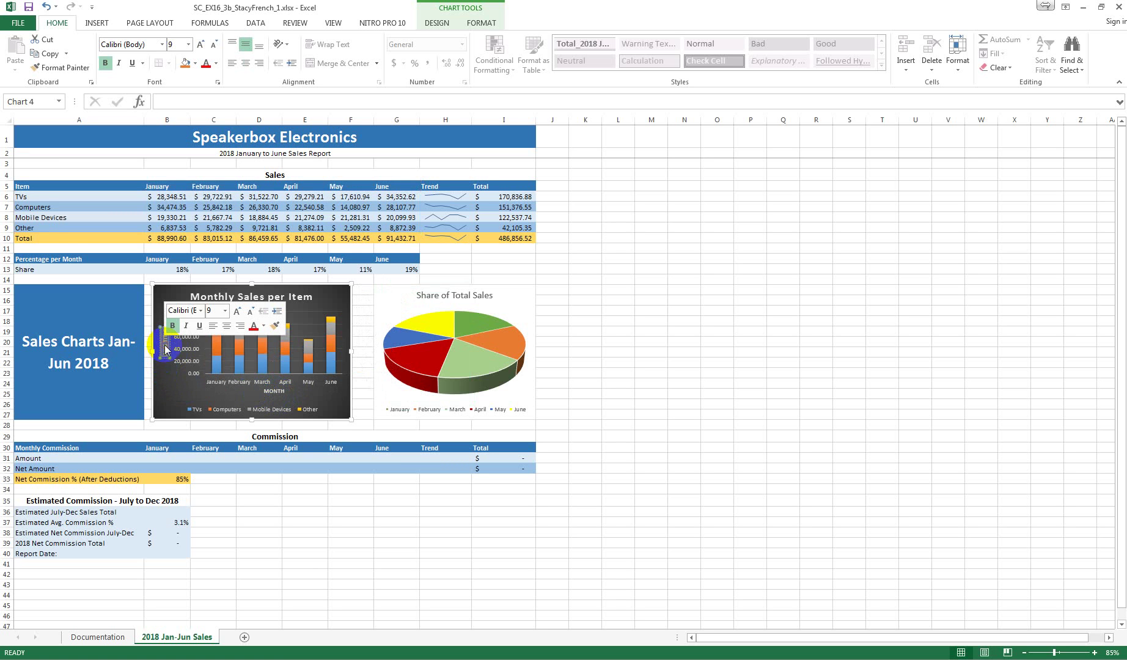
text(Sales)
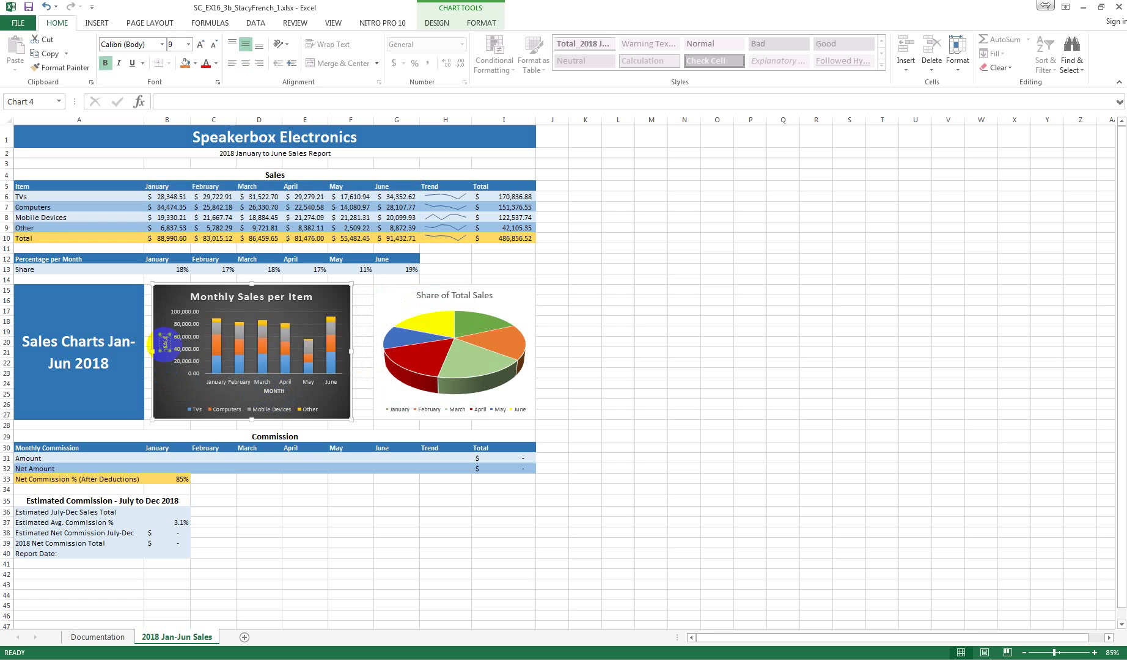
text( Amount)
click(166, 390)
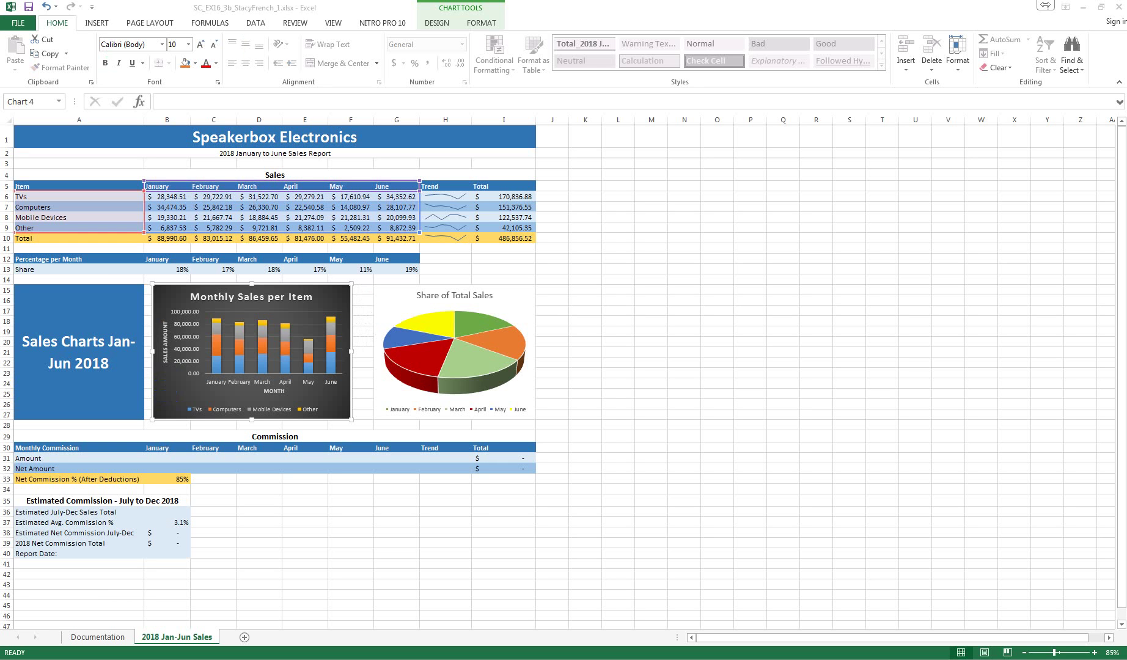
click(185, 334)
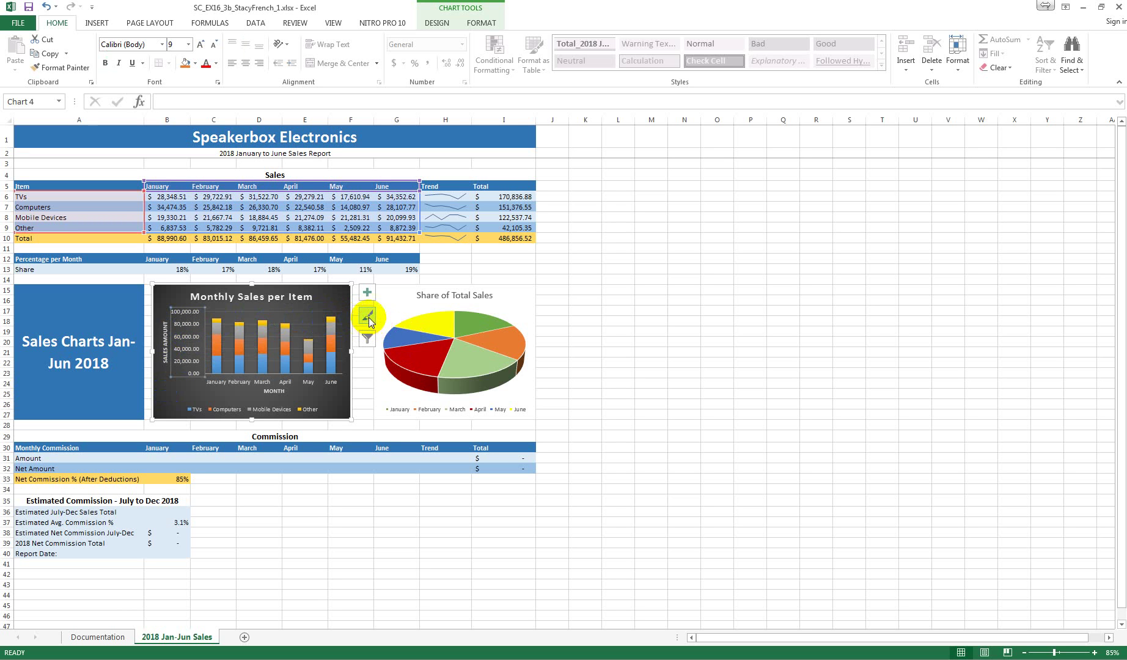
right_click(185, 321)
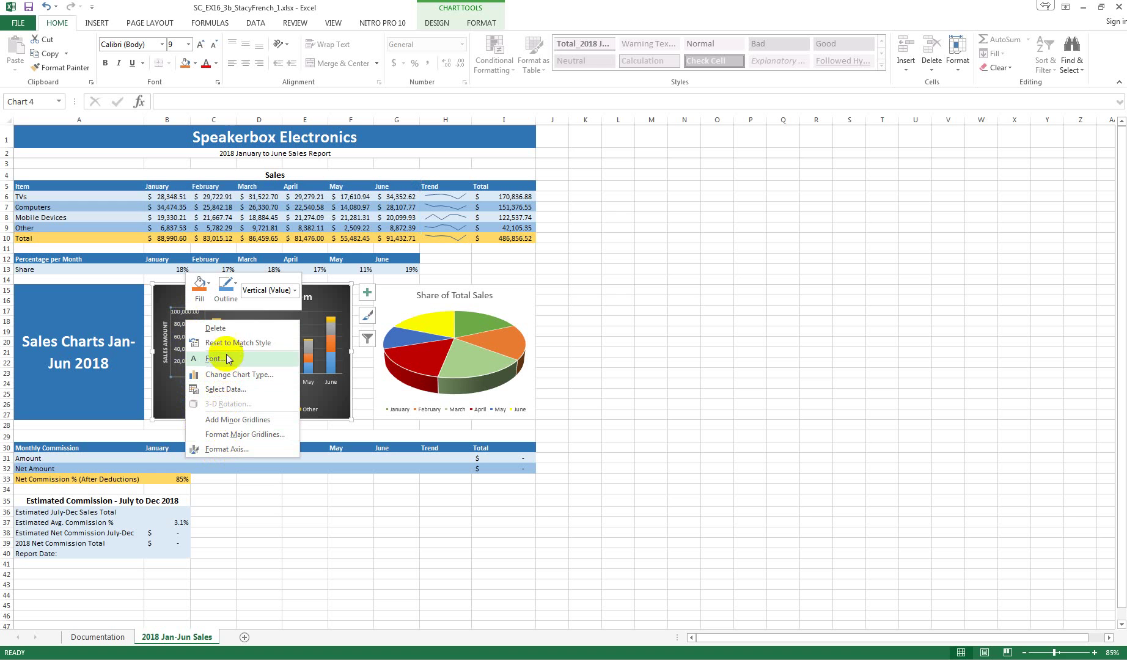
click(176, 334)
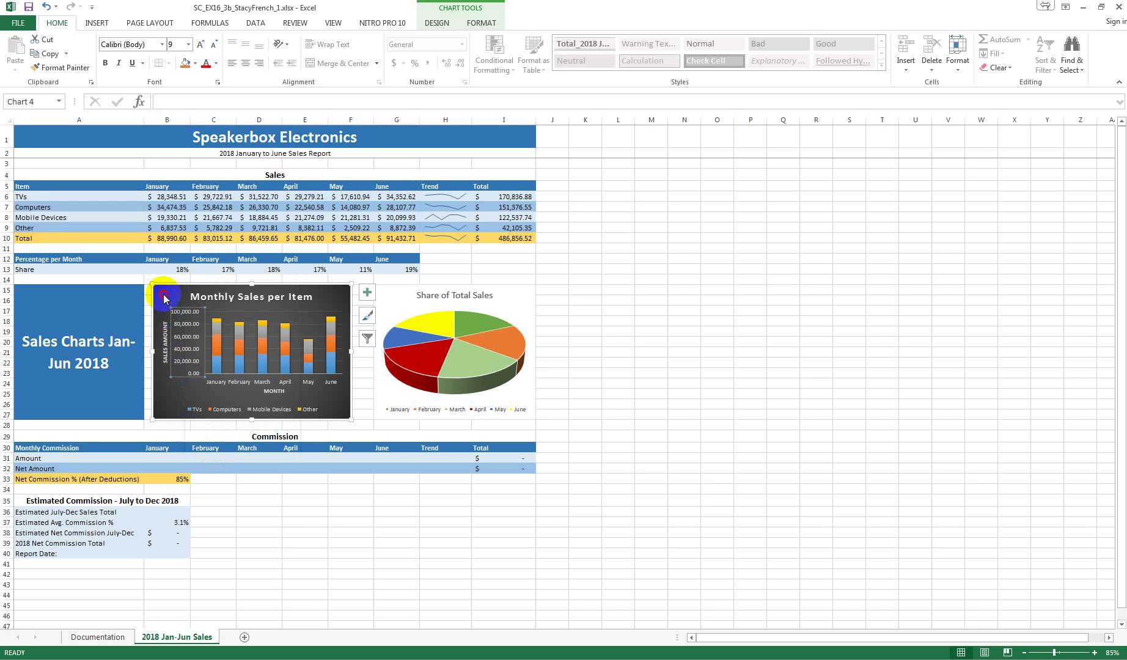
click(183, 319)
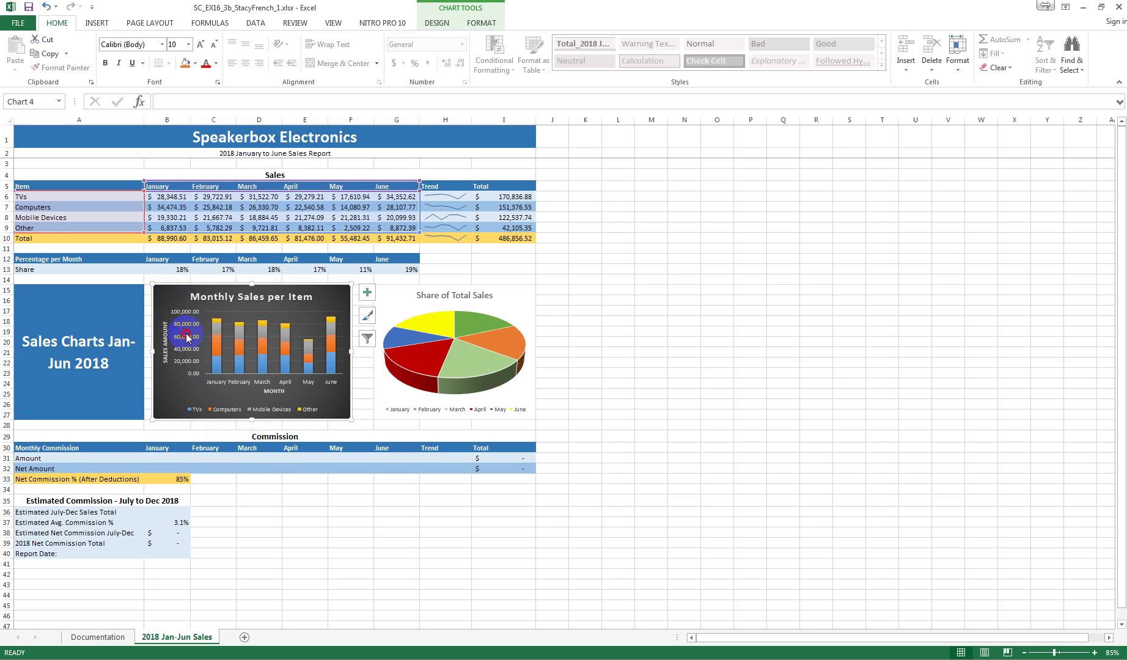
click(186, 334)
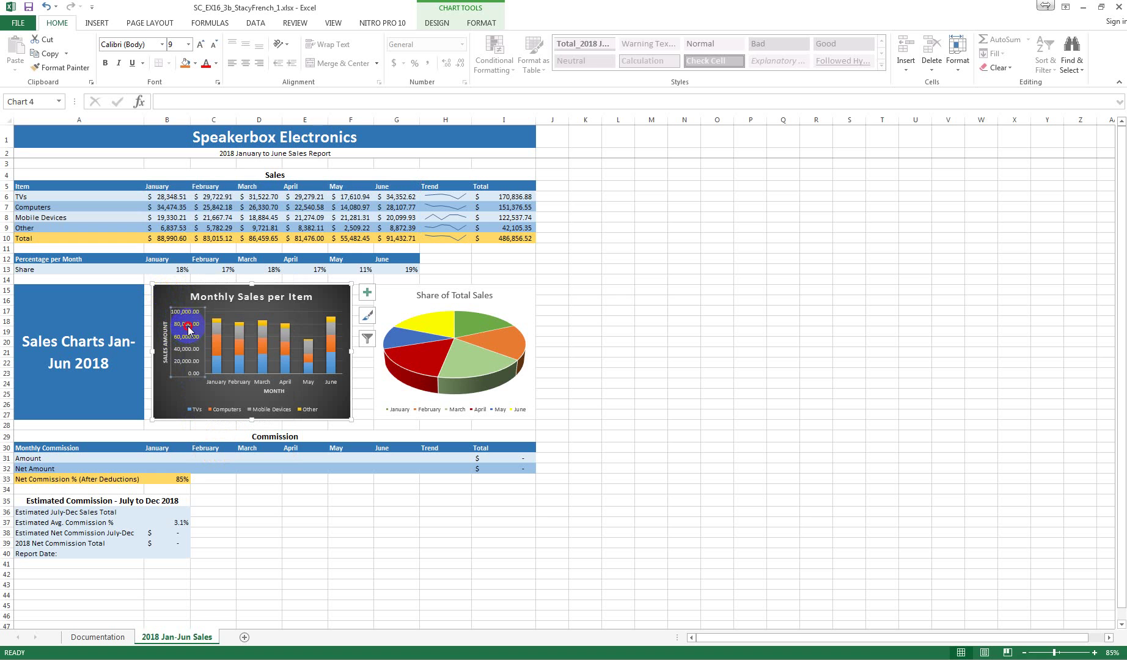
click(164, 290)
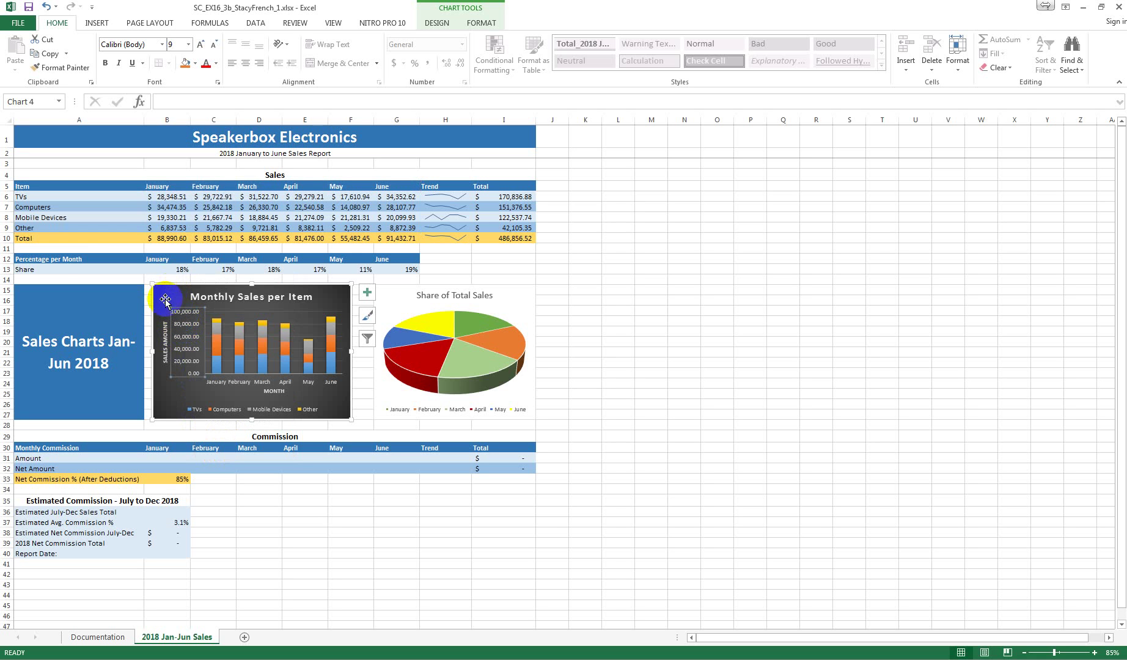
- Format the vertical axis numbers of the Monthly Sales per Item chart as Accounting with 0 decimal places and the $ symbol
click(182, 323)
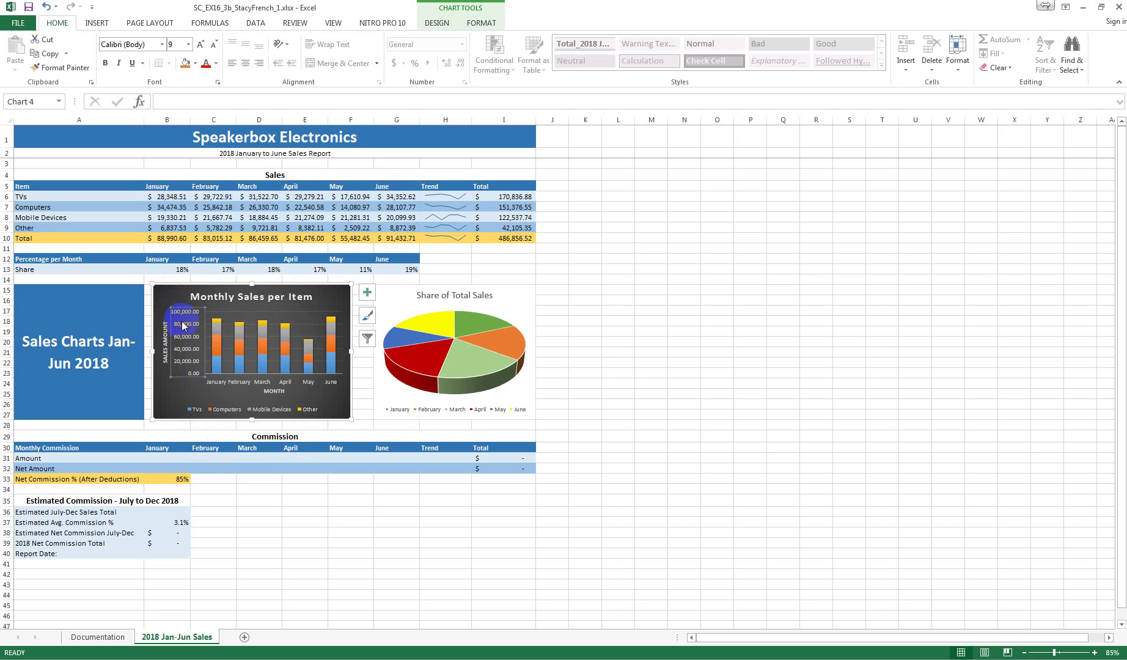
double_click(181, 320)
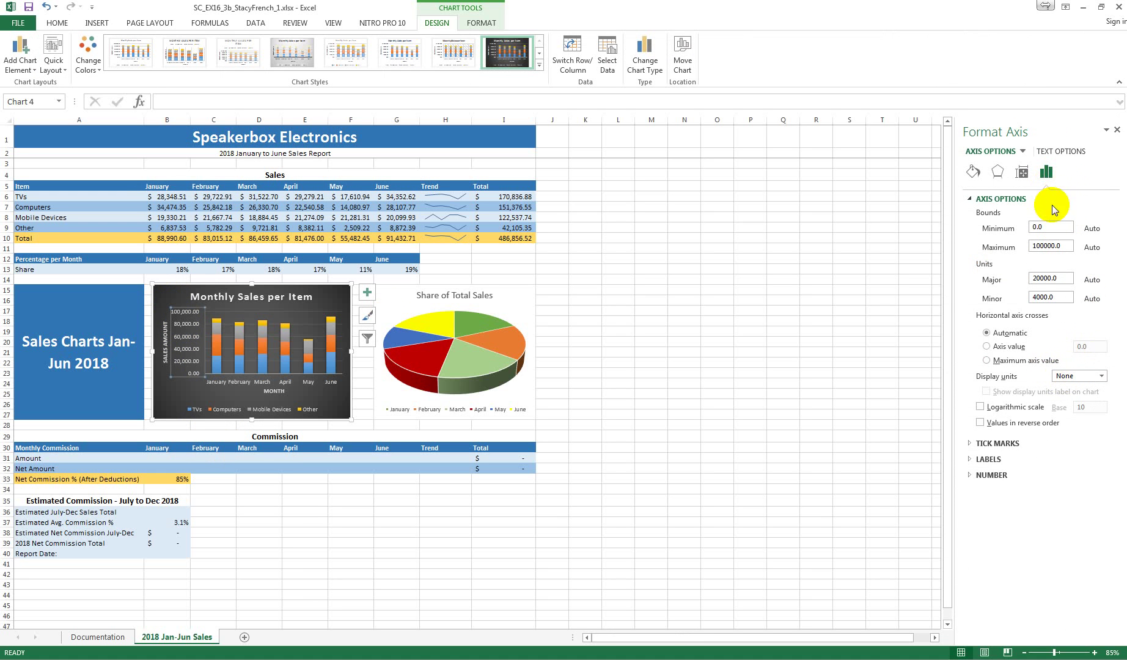
click(1021, 172)
click(1047, 173)
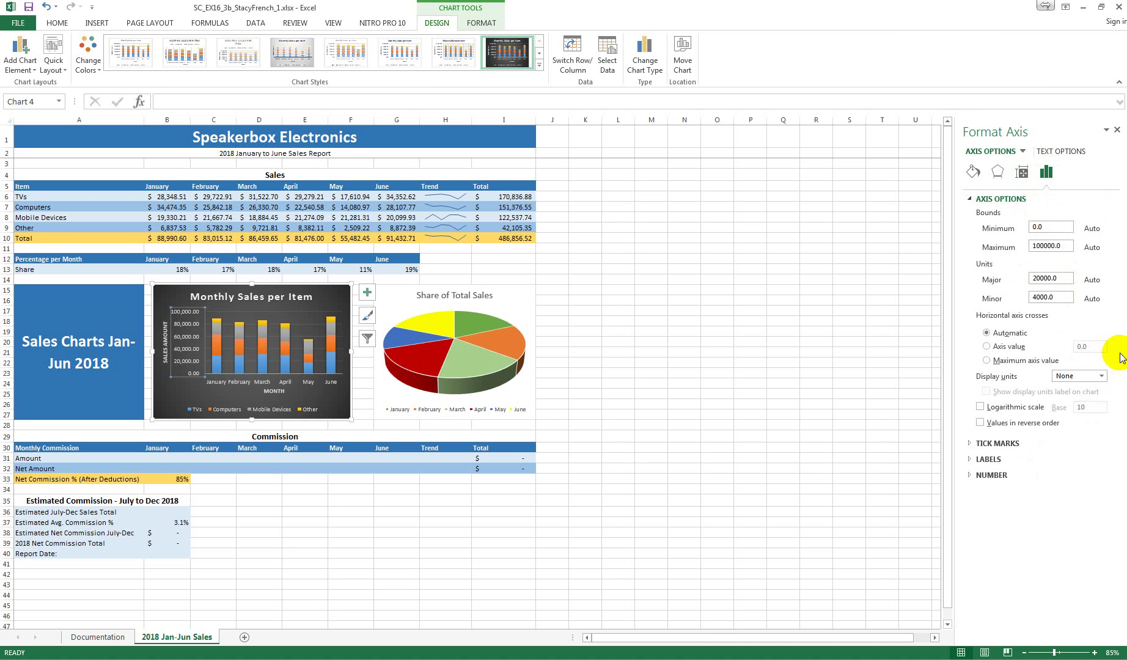
click(970, 479)
click(1031, 506)
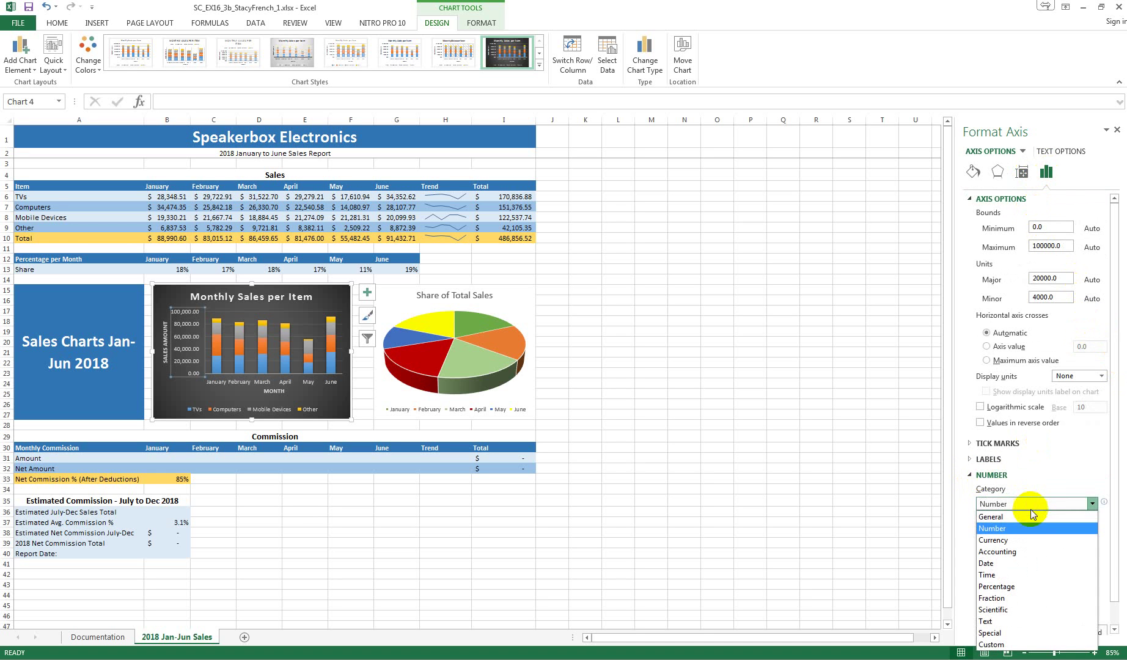
click(1032, 553)
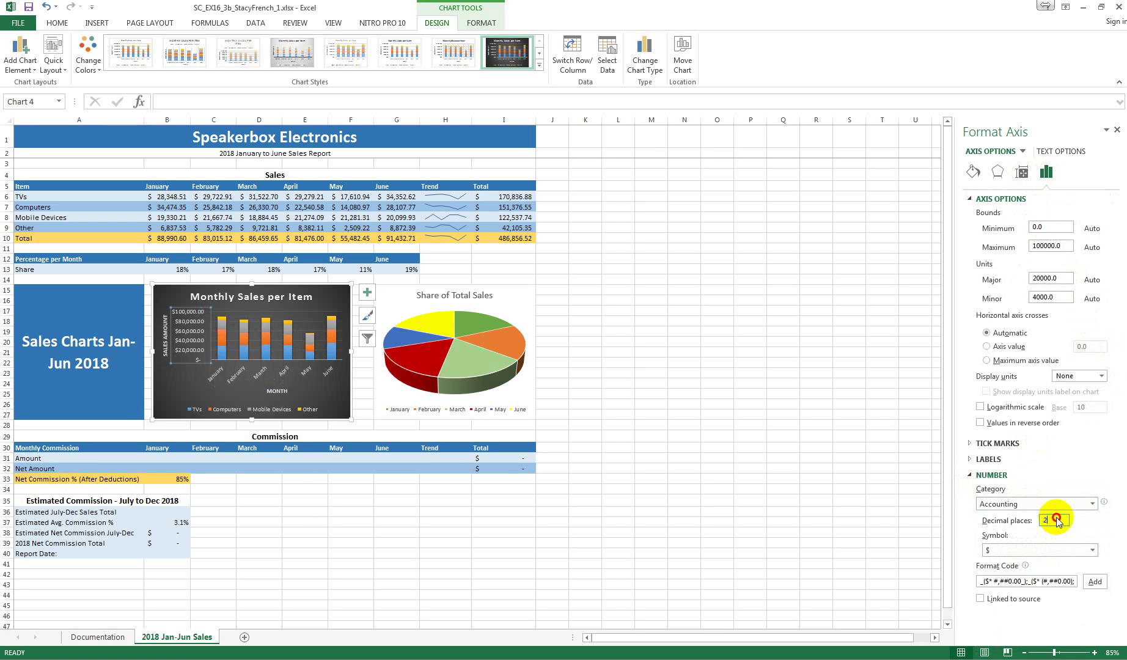
click(1033, 520)
text(0)
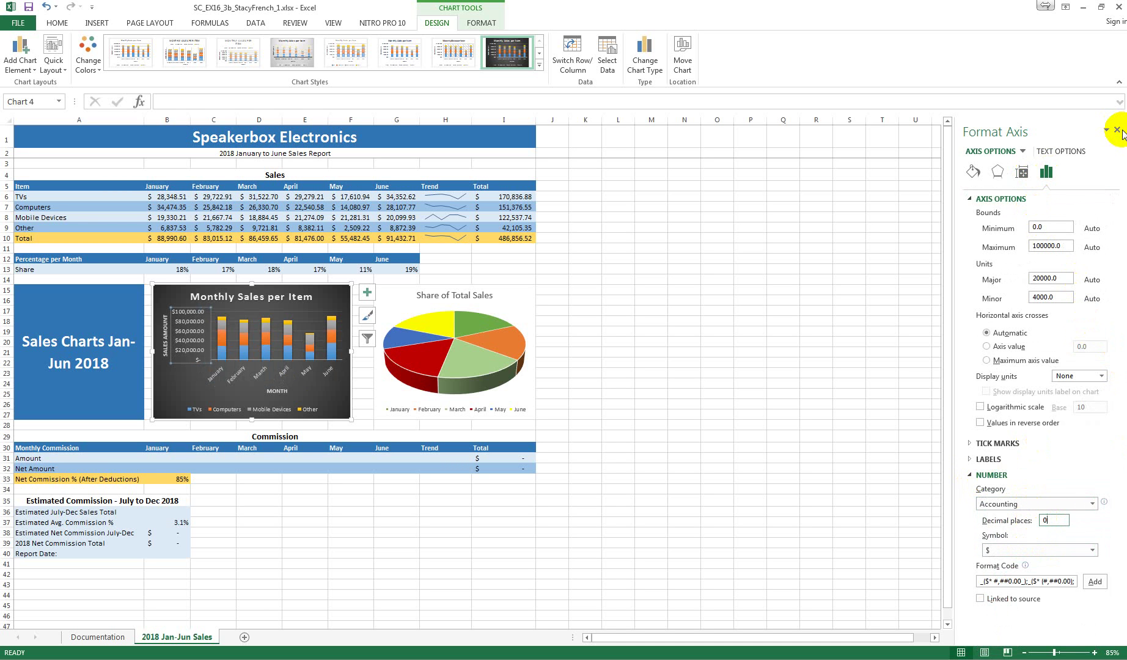
key(Return)
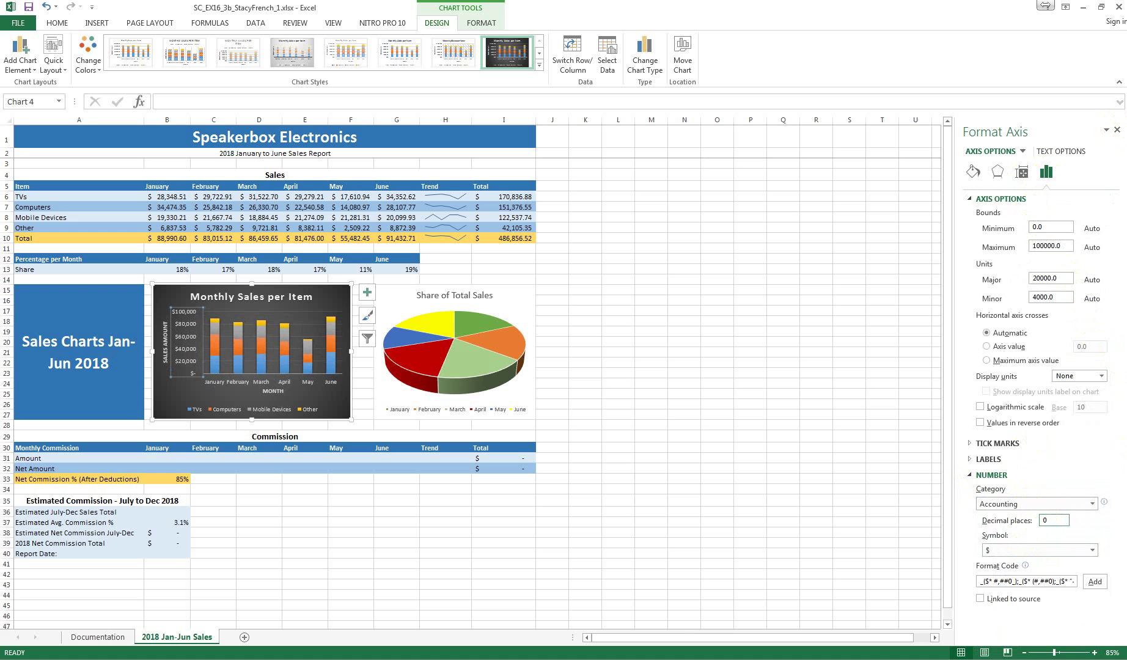
click(1118, 129)
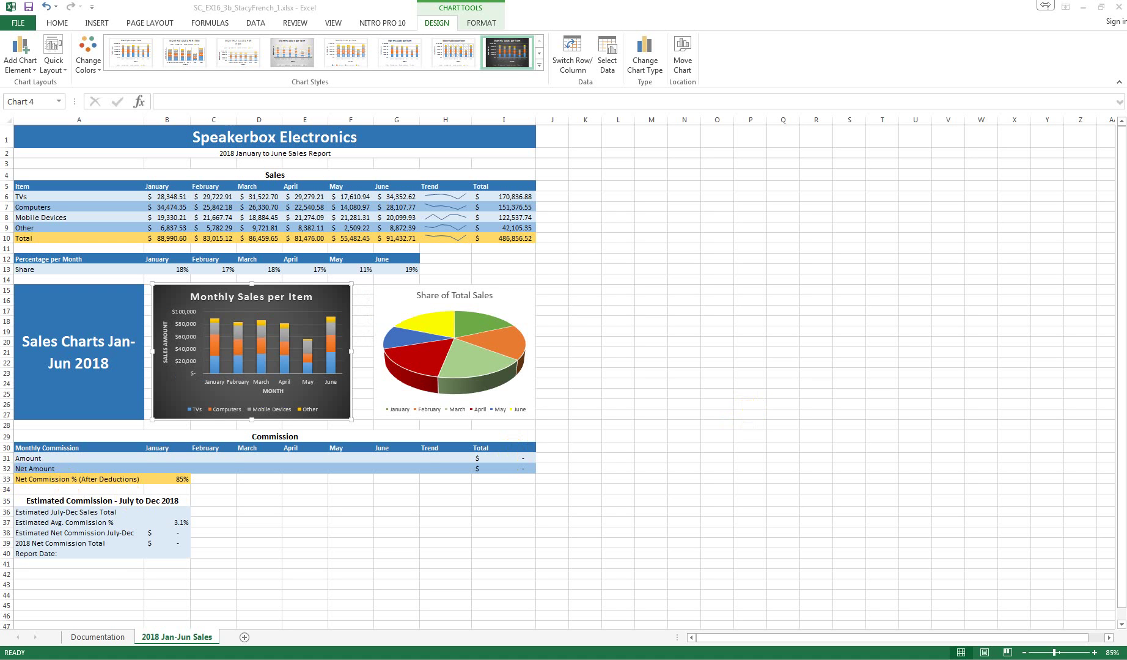
- Apply the dark-background chart style to the Share of Total Sales pie chart, matching the Monthly Sales per Item chart
click(392, 300)
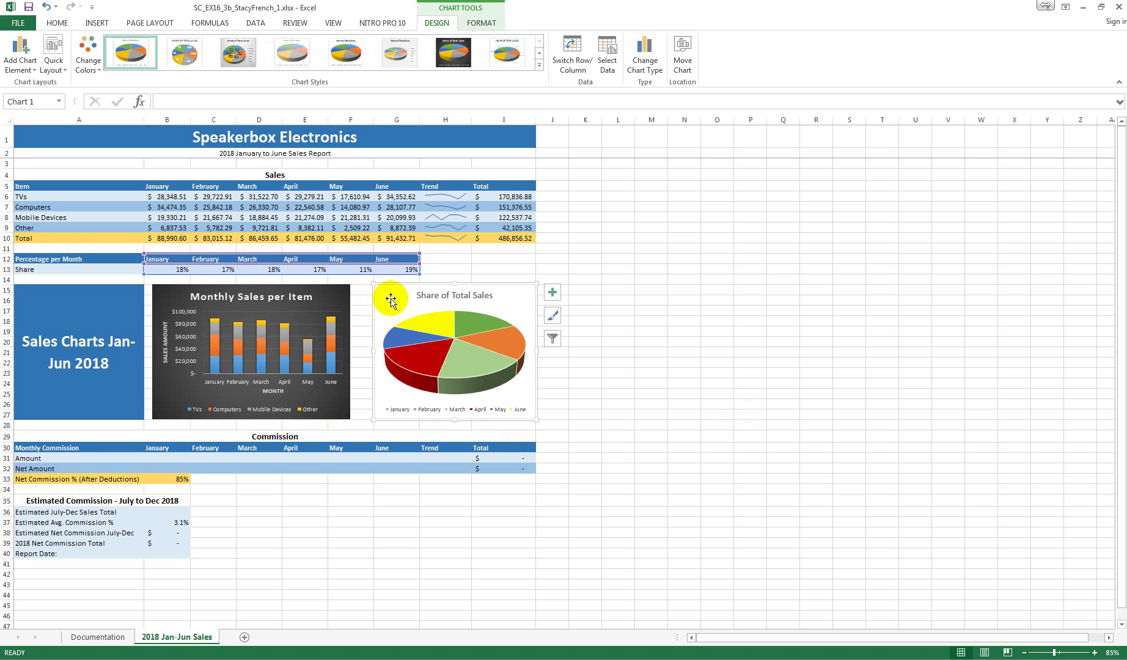
click(538, 63)
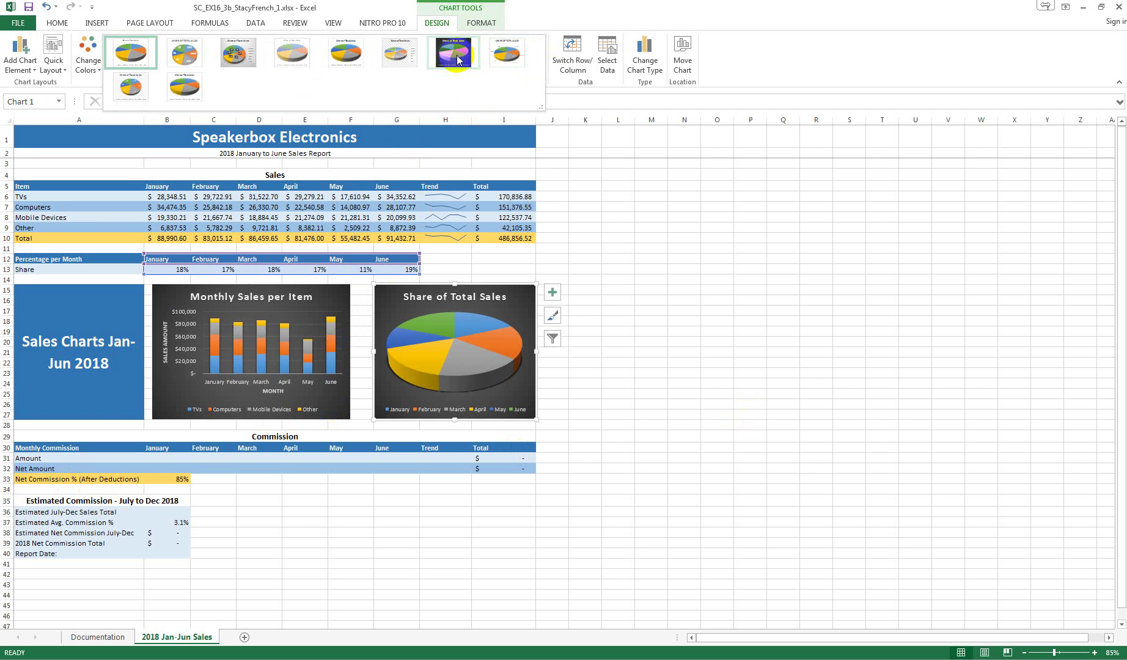
click(457, 55)
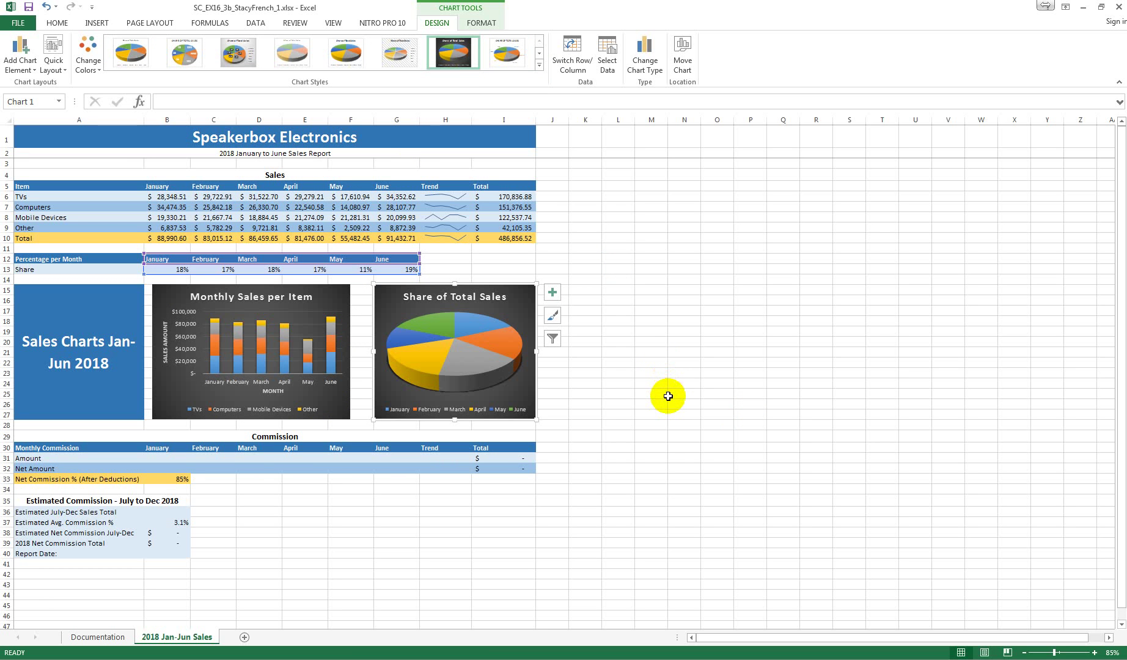
- Add data labels to the Share of Total Sales pie chart in the Outside End position
click(553, 294)
click(582, 319)
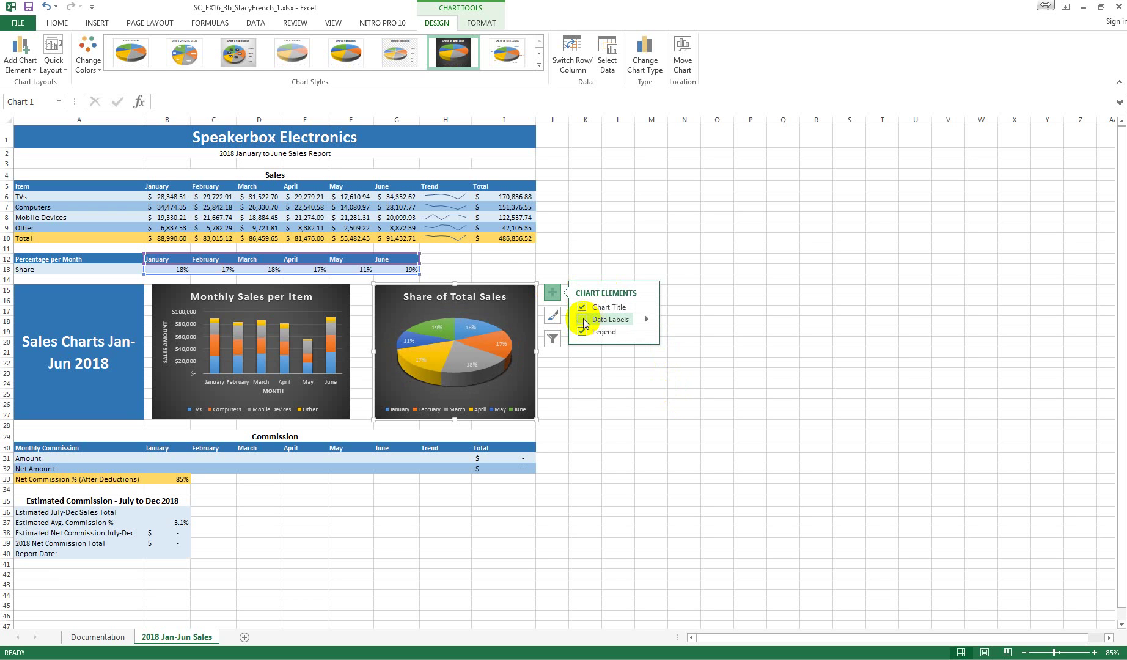
click(647, 319)
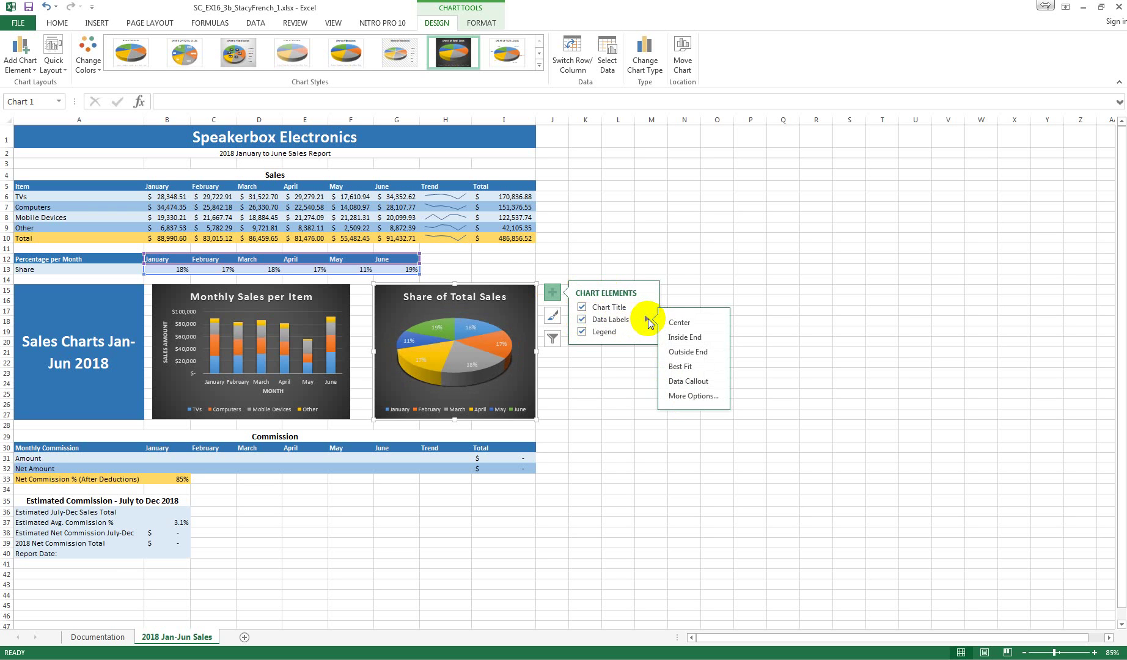
click(693, 351)
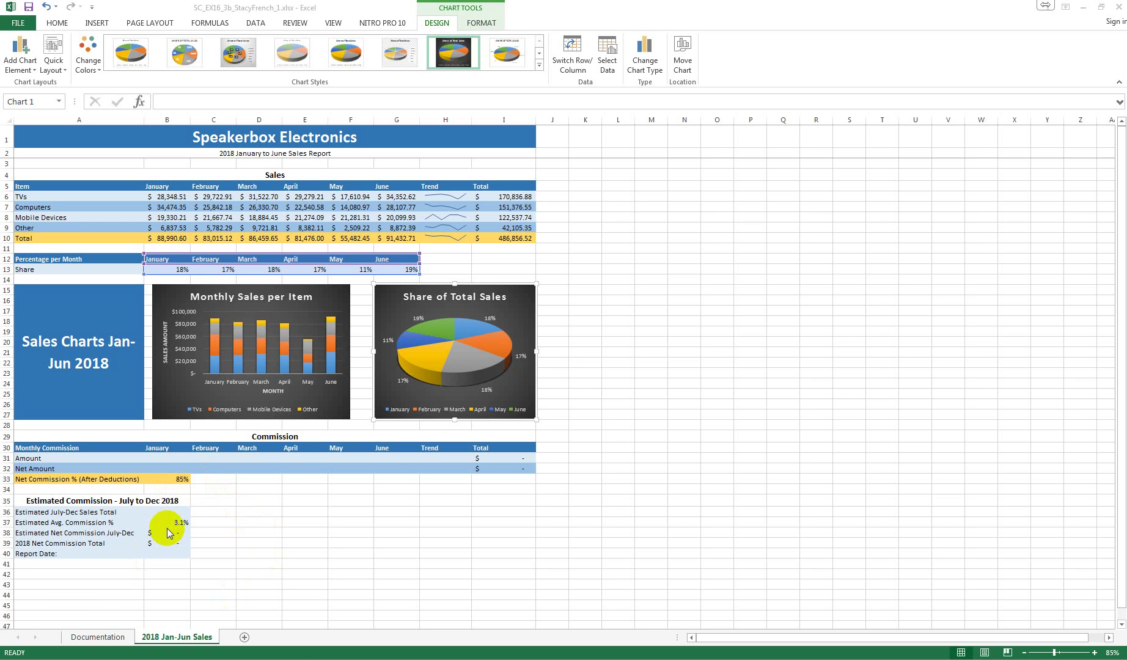
- Insert an IF function in the January commission Amount cell B31 with the logical test B10>80000
click(168, 459)
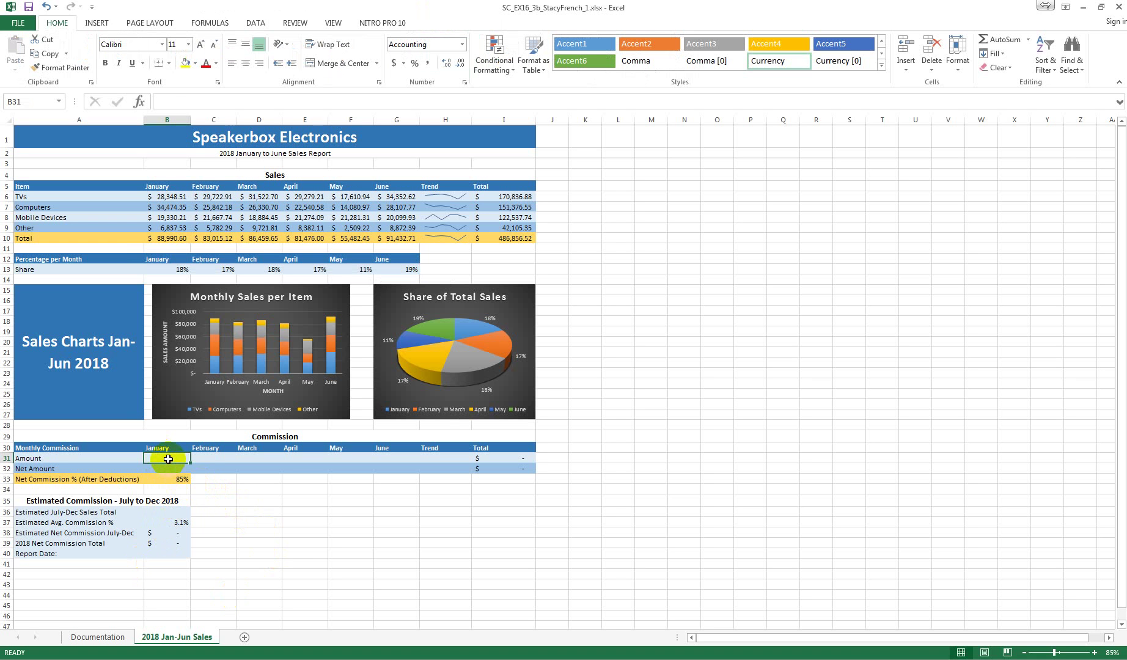
click(140, 102)
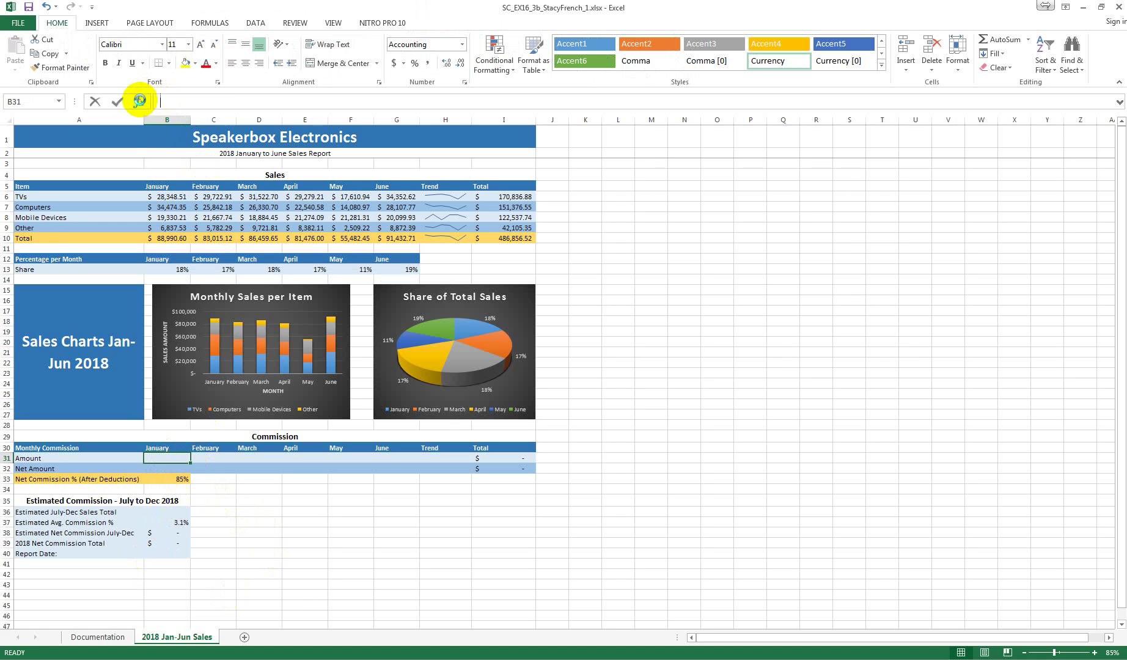
click(693, 229)
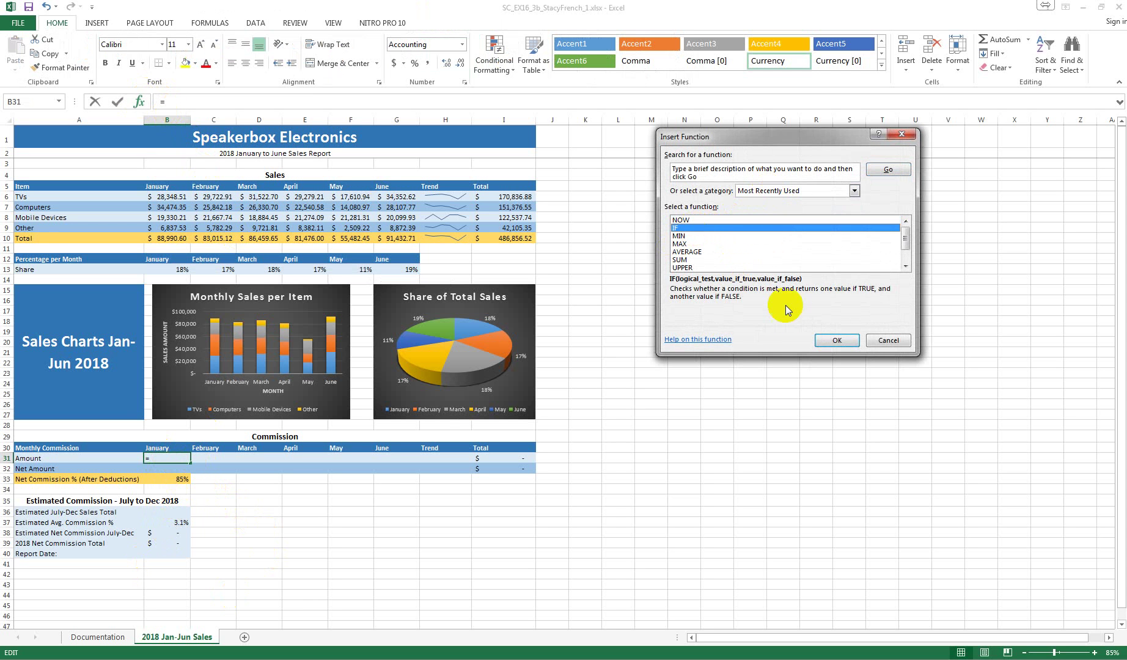
click(835, 341)
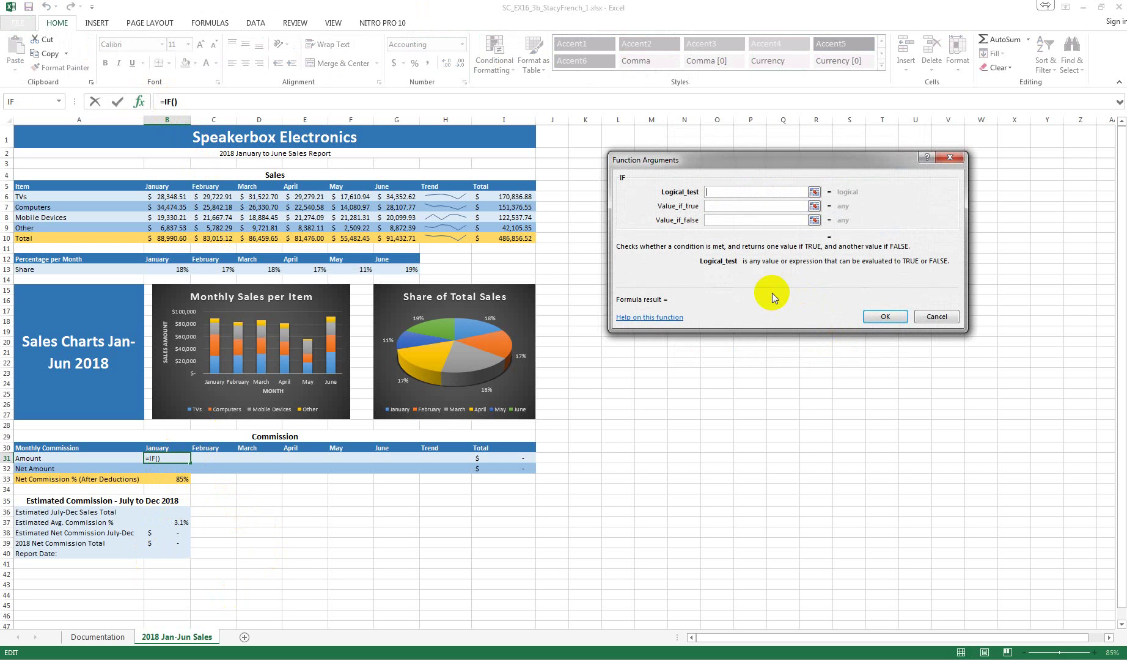
text(B10>80000)
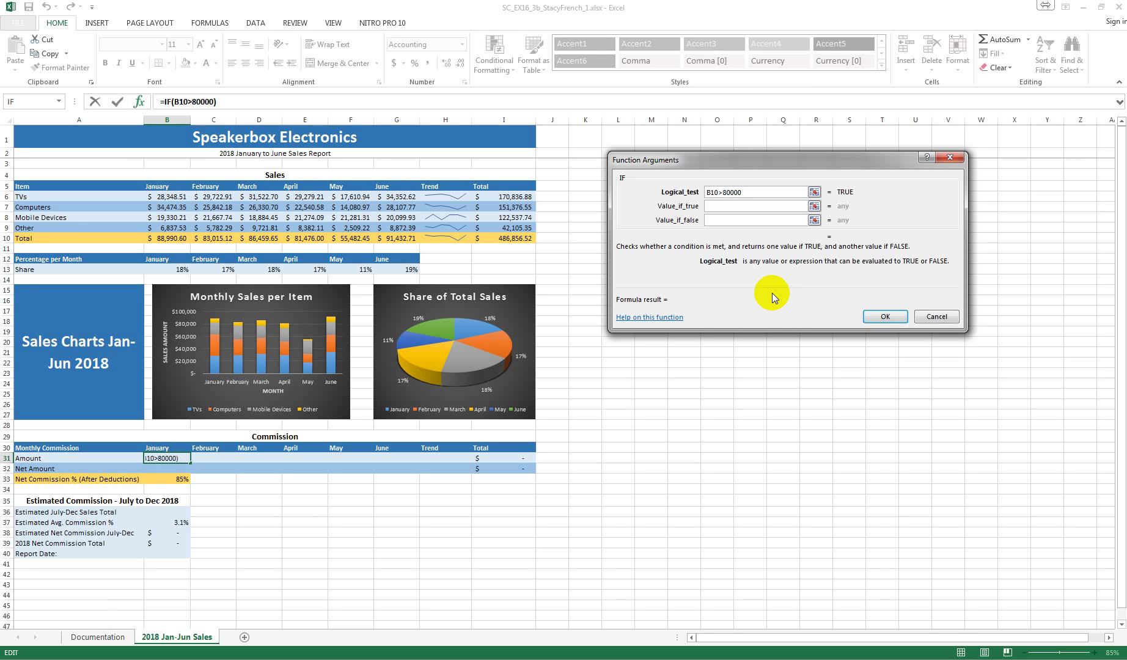
- Complete the IF function in B31 with B10*0.35 if true and B10*0.27 if false, and fill the formula across to G31
click(732, 206)
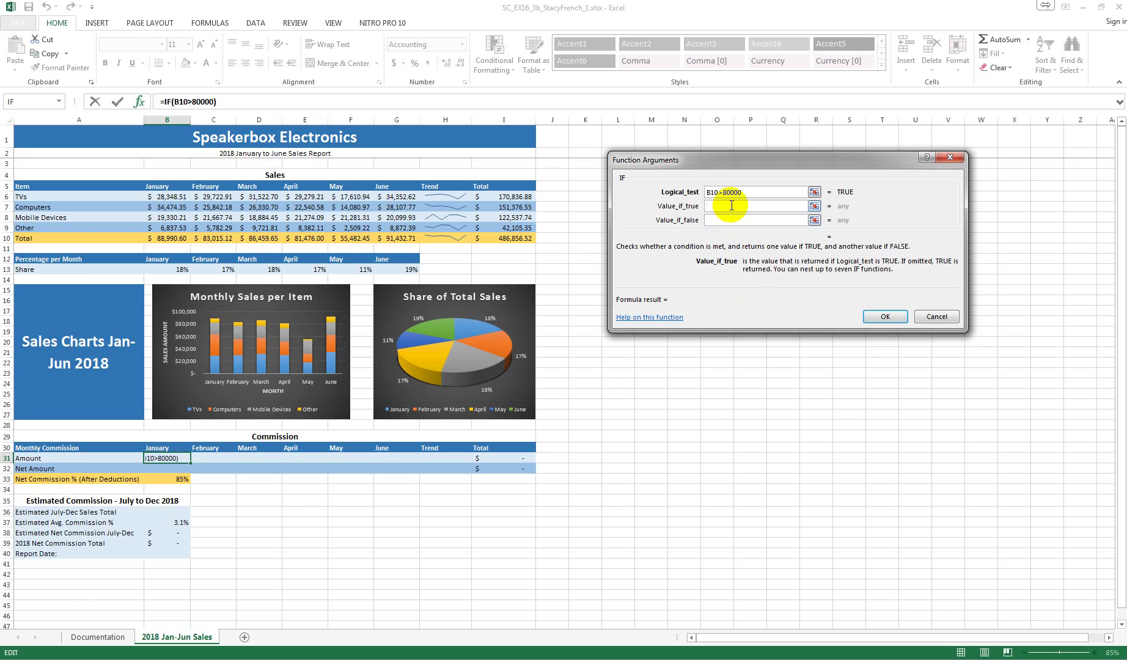
text(B10)
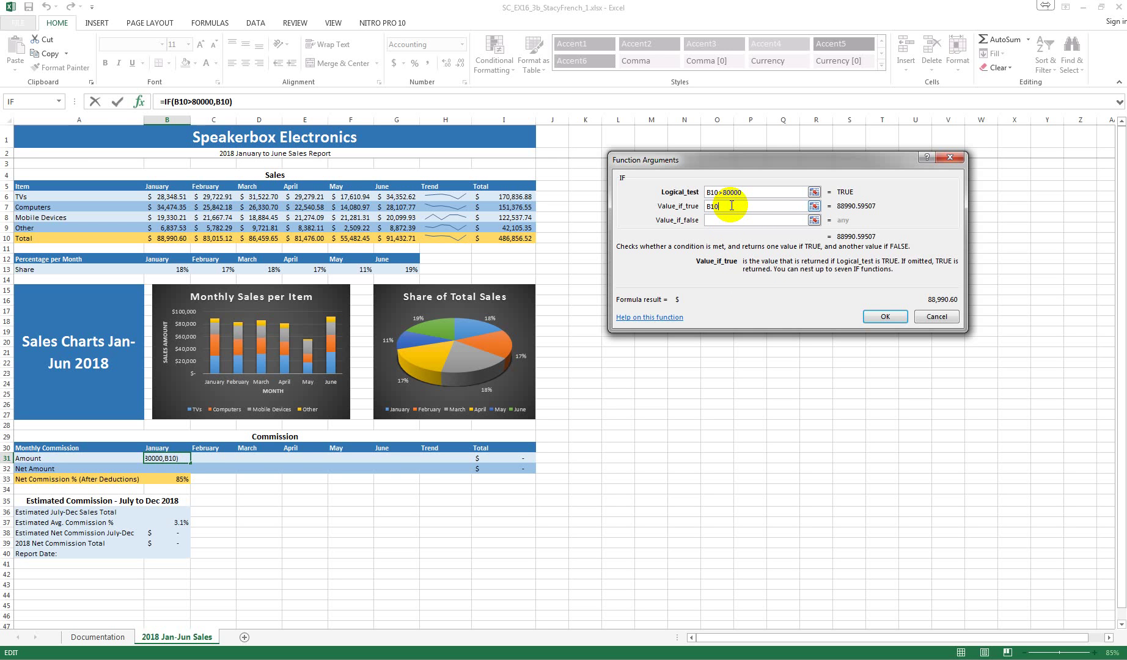
text(*)
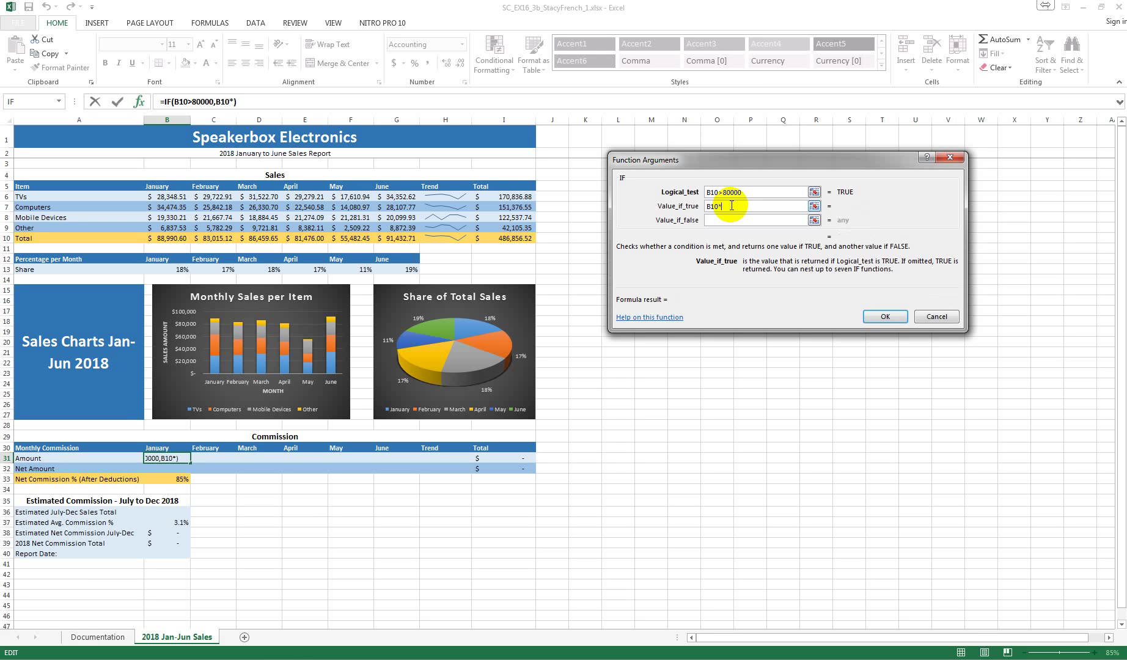
text(0.35)
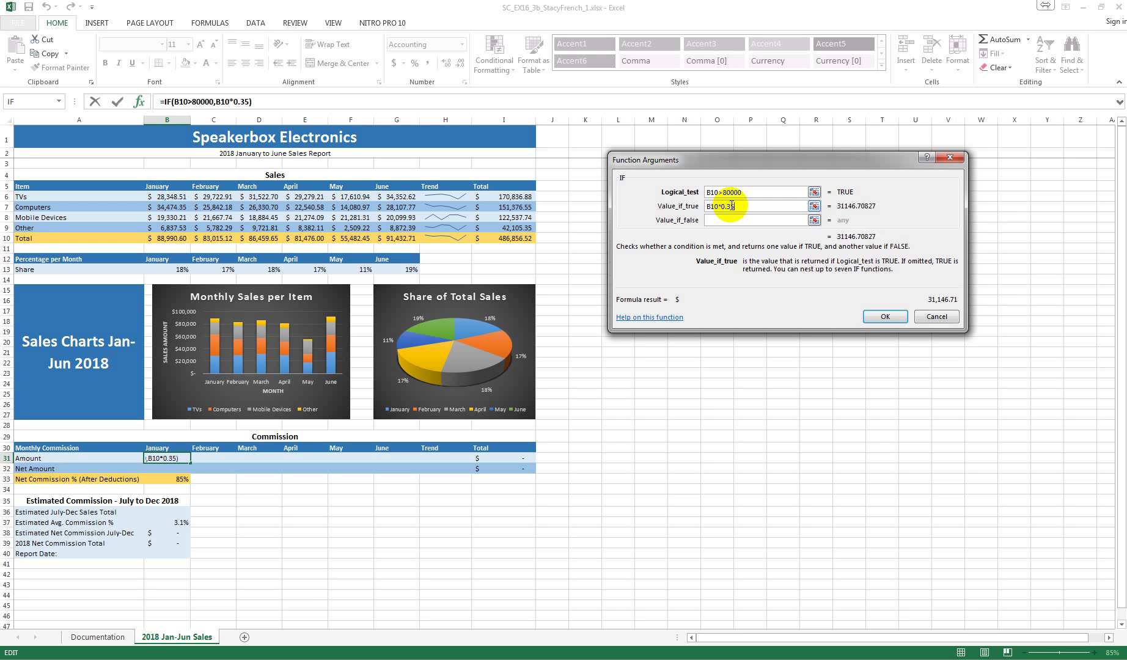
click(740, 220)
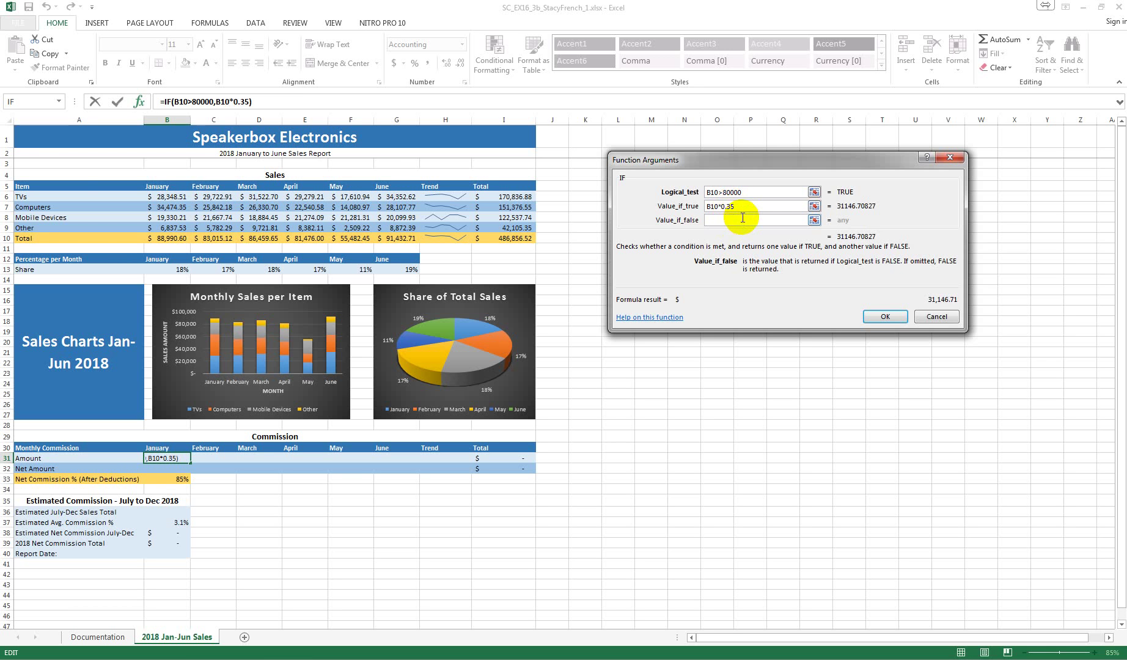
text(B10*0.27)
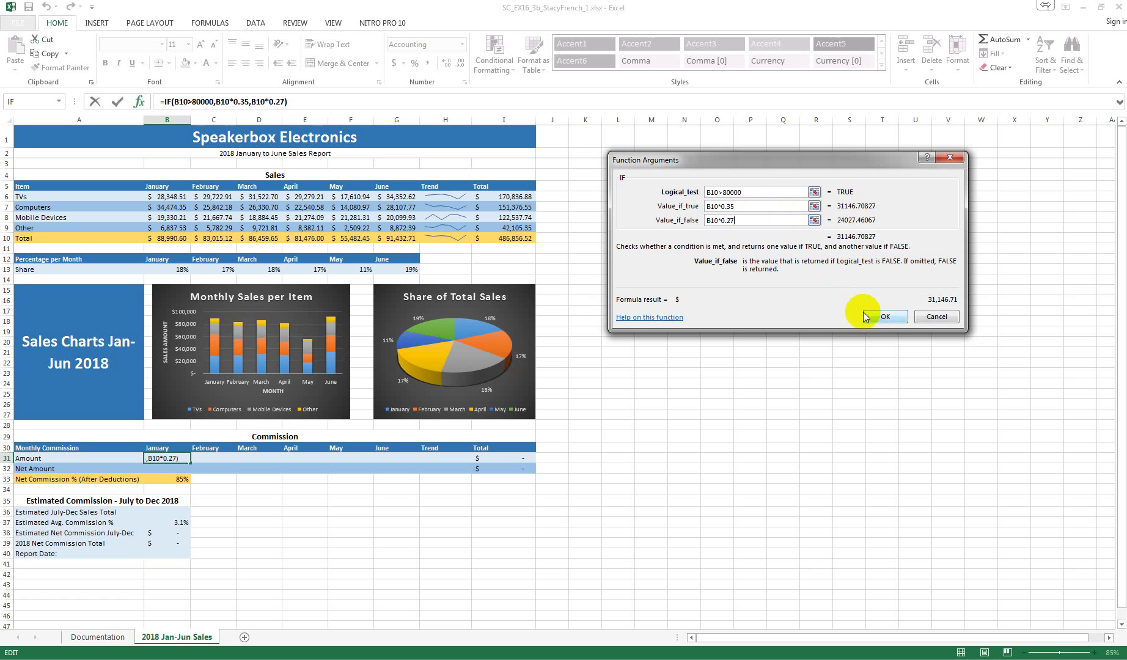
click(884, 317)
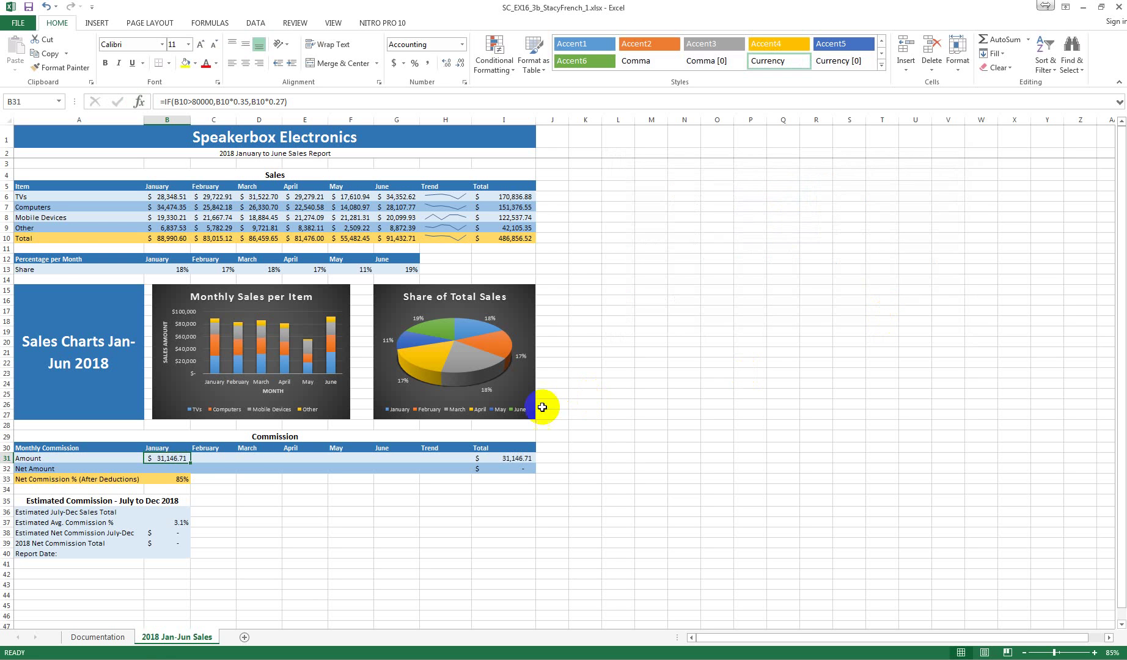
drag(189, 464, 416, 461)
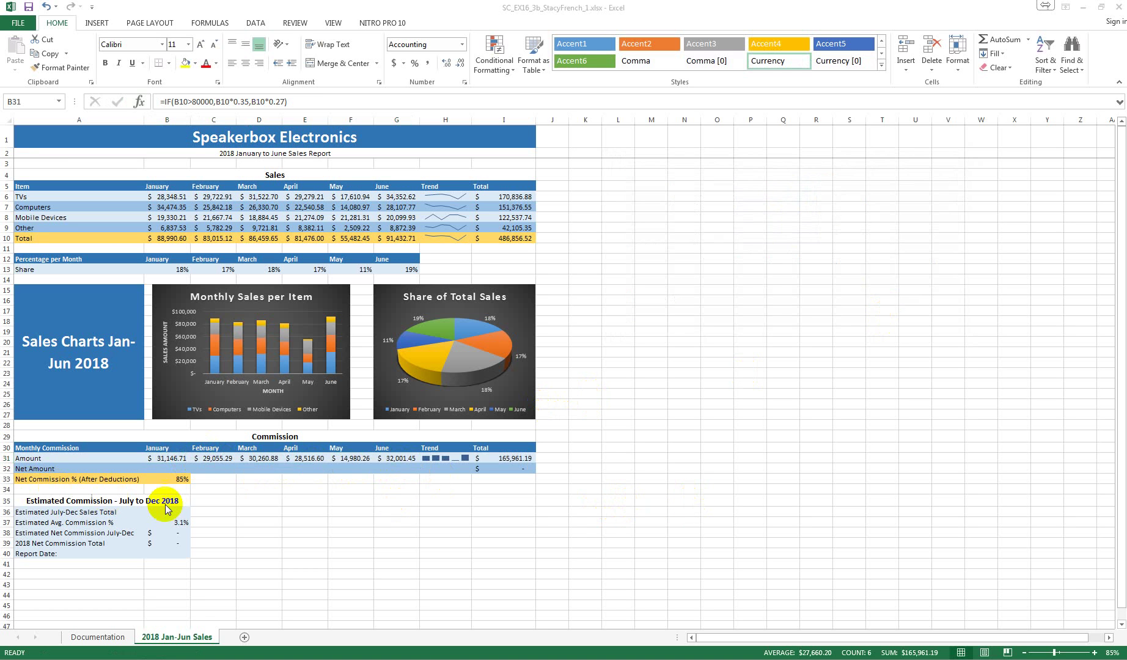
- Enter =B31*$B$33 as the January Net Amount in B32 and fill the formula across to G32
click(173, 468)
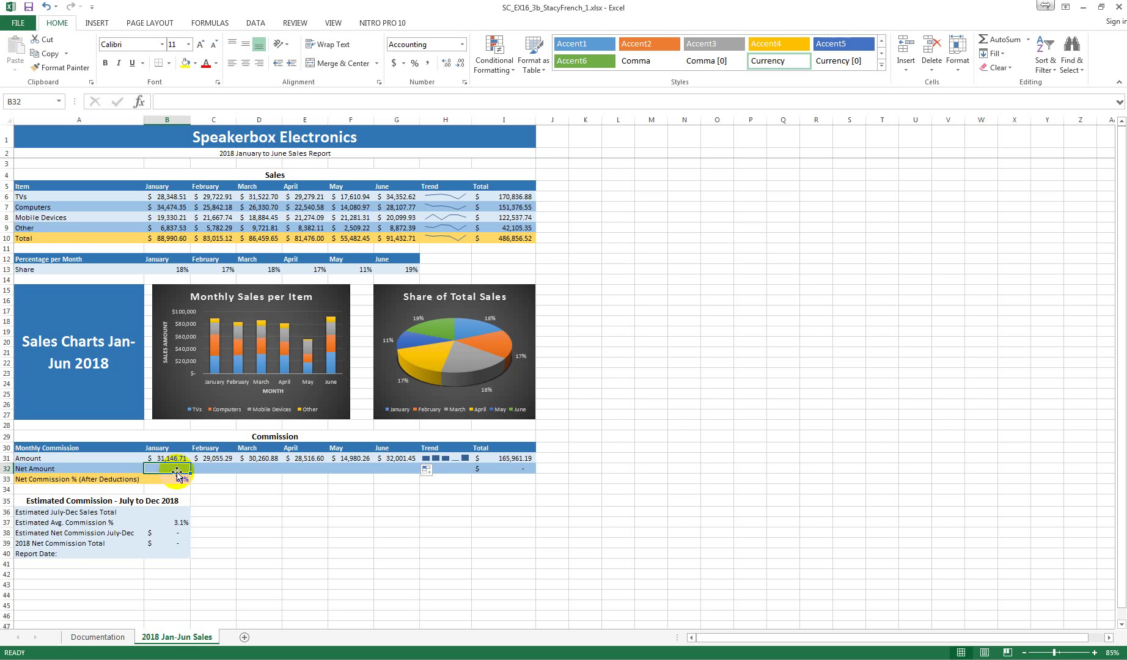
text(=)
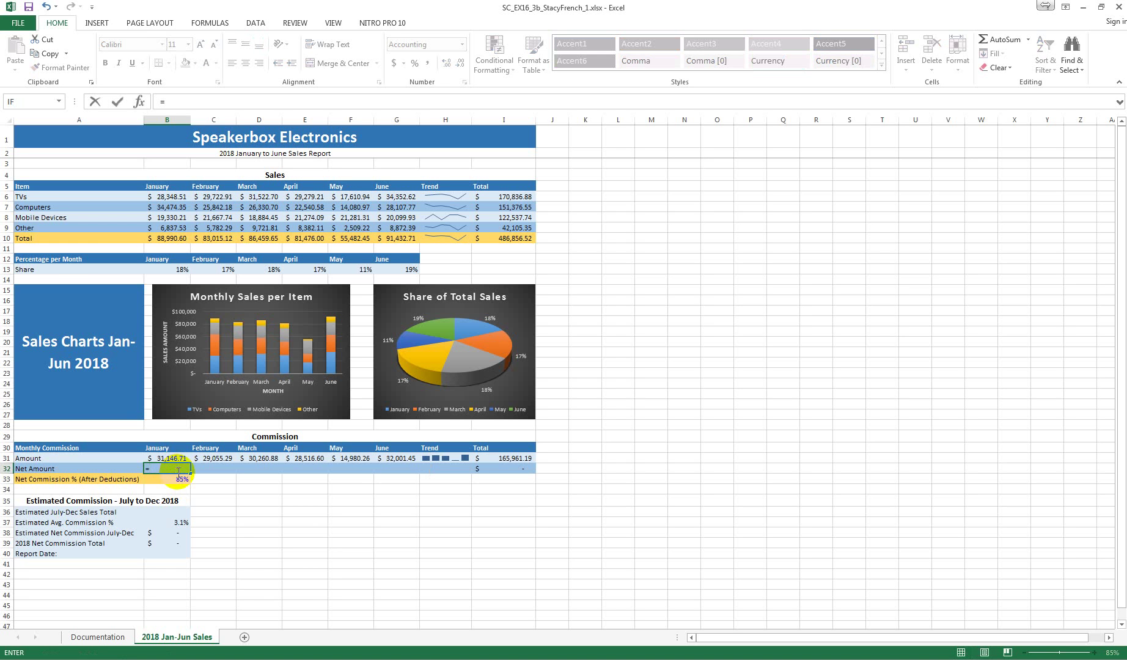
text(B31*B)
key(BackSpace)
text($B$)
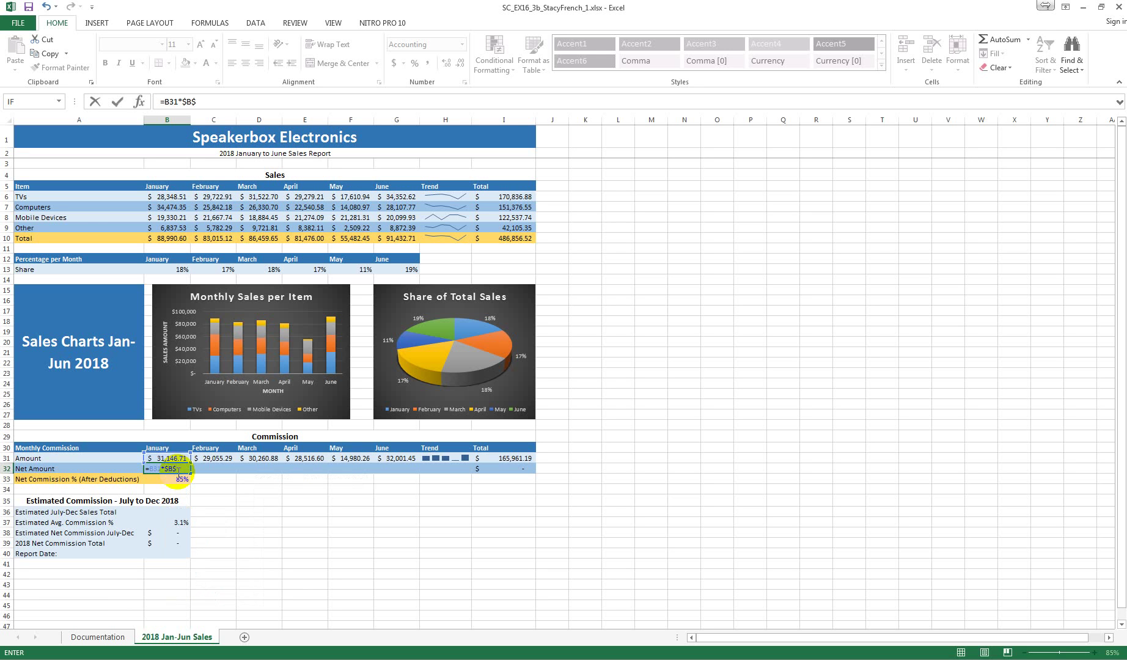
text(33)
key(Return)
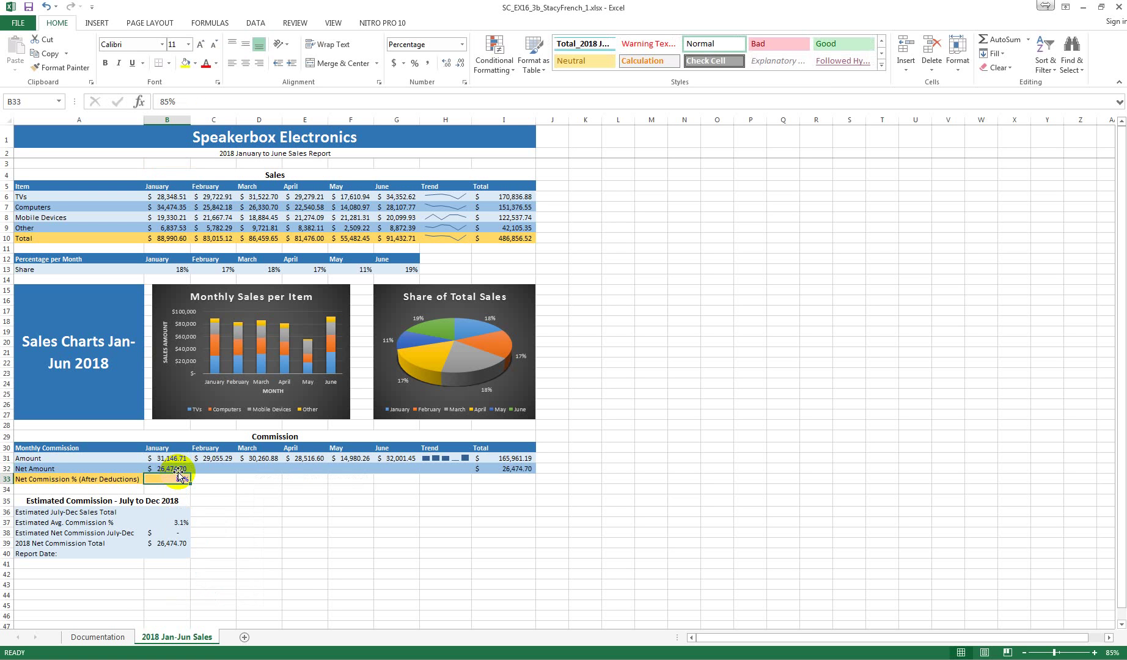
click(183, 468)
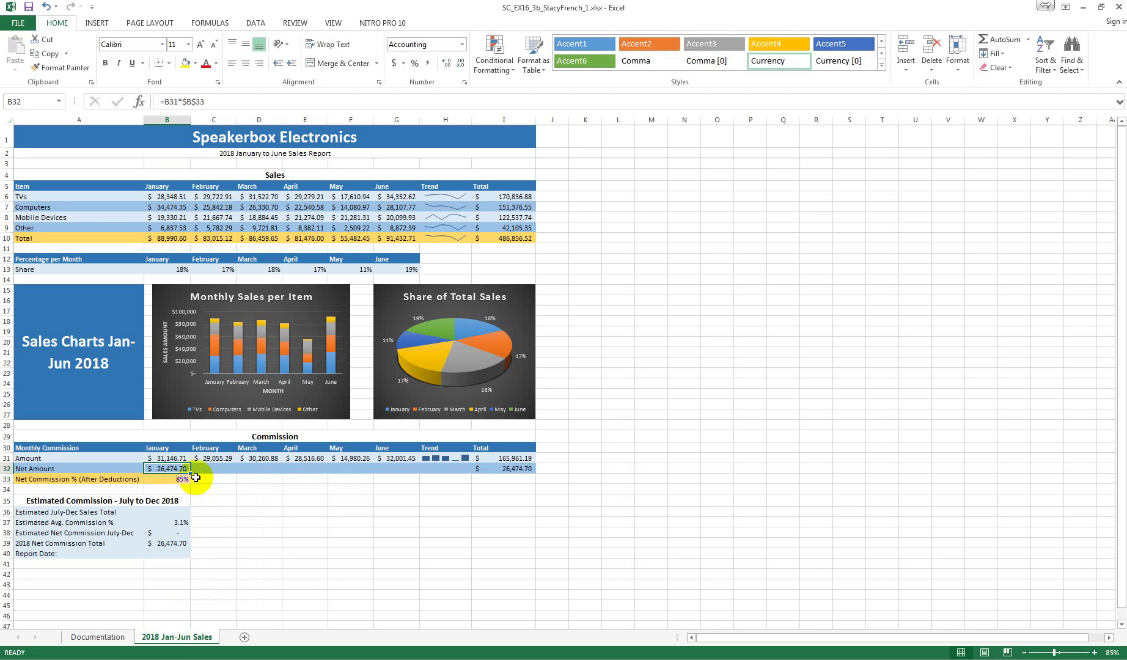
drag(192, 473, 413, 472)
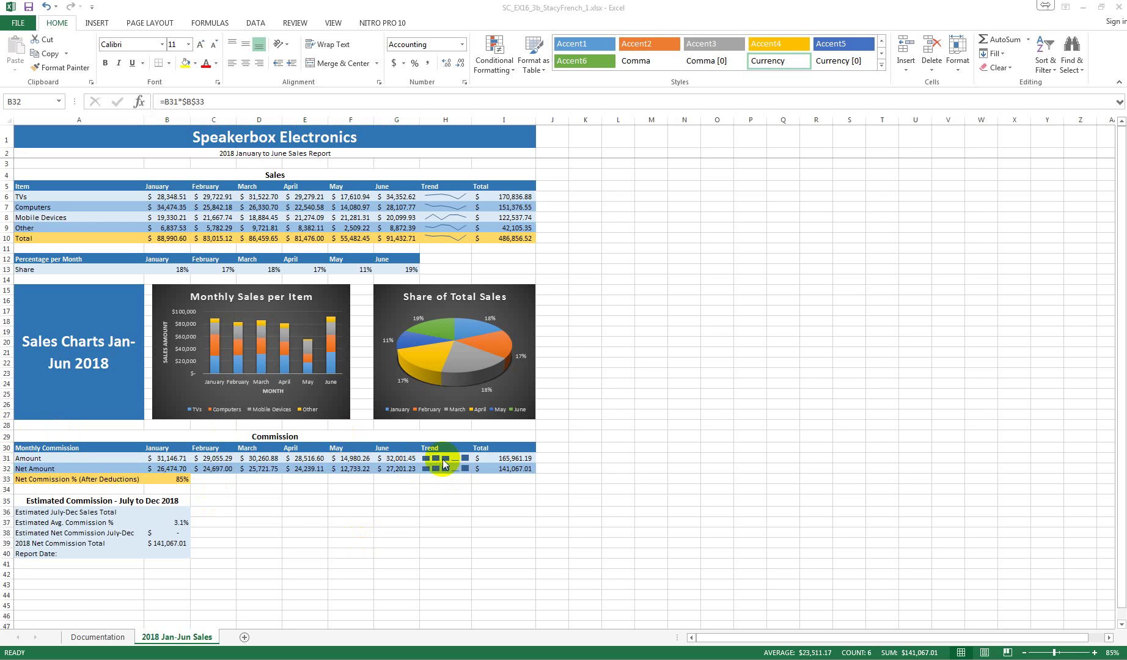
- Change the Commission Trend sparklines in H31:H32 to the Line type and apply Sparkline Style Dark #4
click(443, 460)
drag(443, 460, 455, 464)
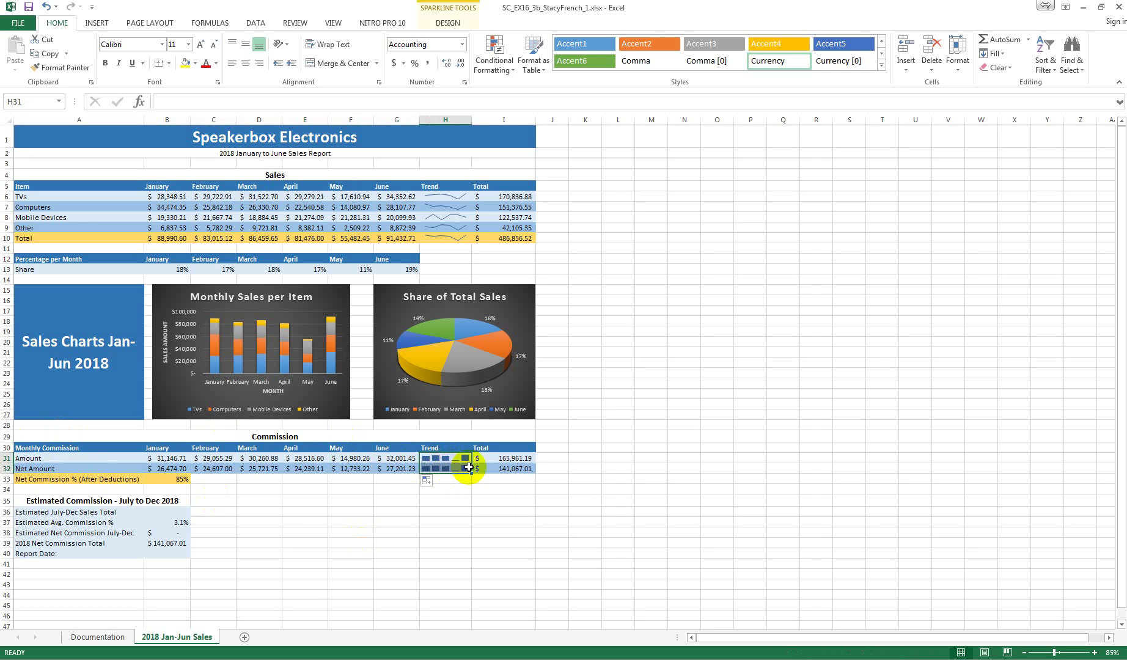
click(445, 23)
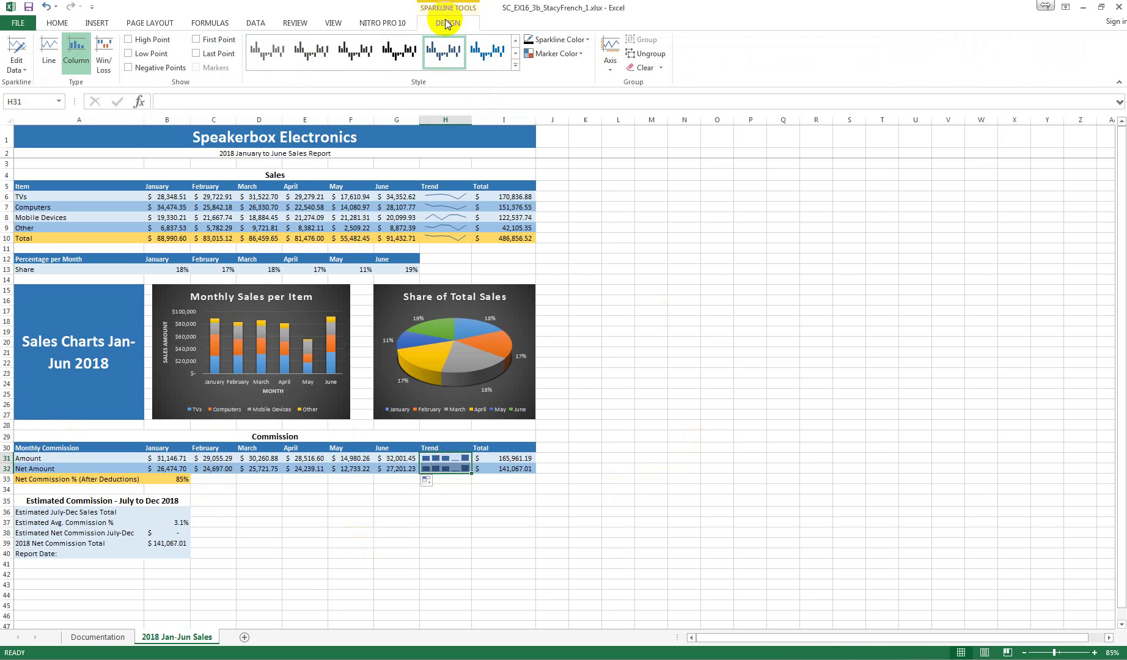
click(49, 49)
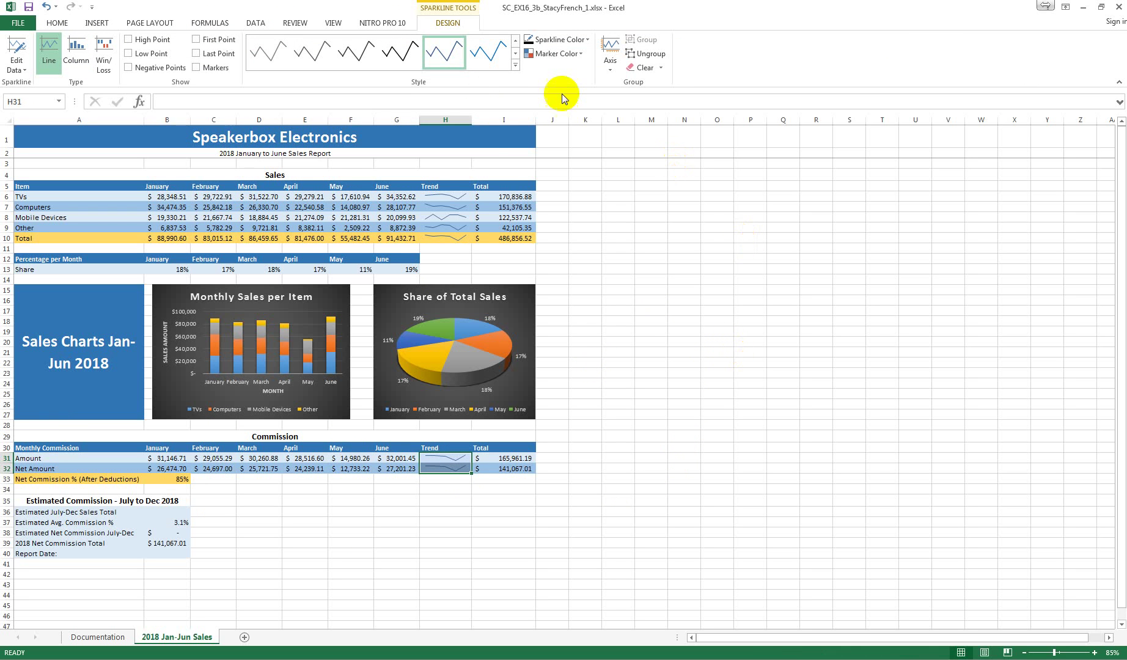
click(515, 66)
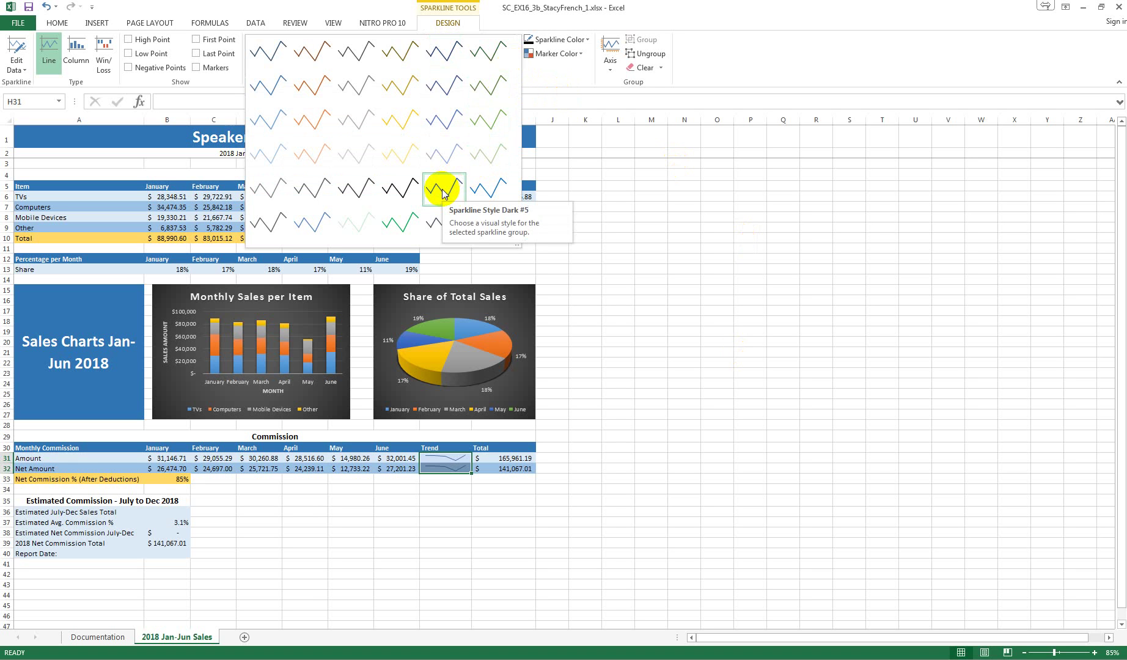
click(410, 189)
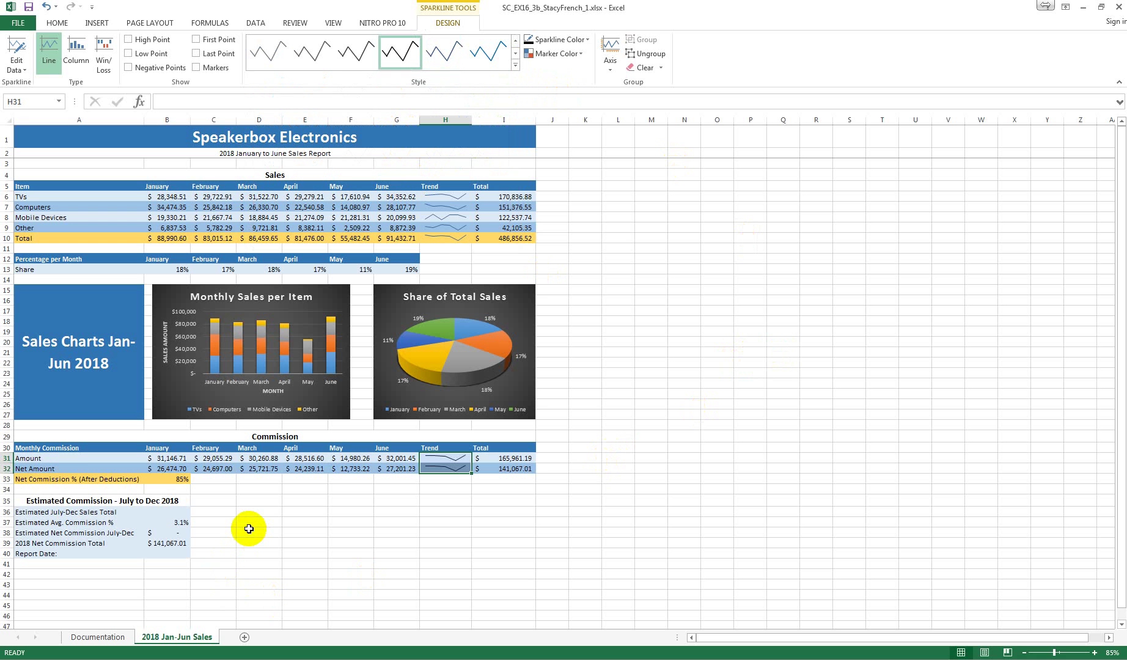
- Increase the indent of the Amount and Net Amount labels in A31:A32 by one level
click(51, 459)
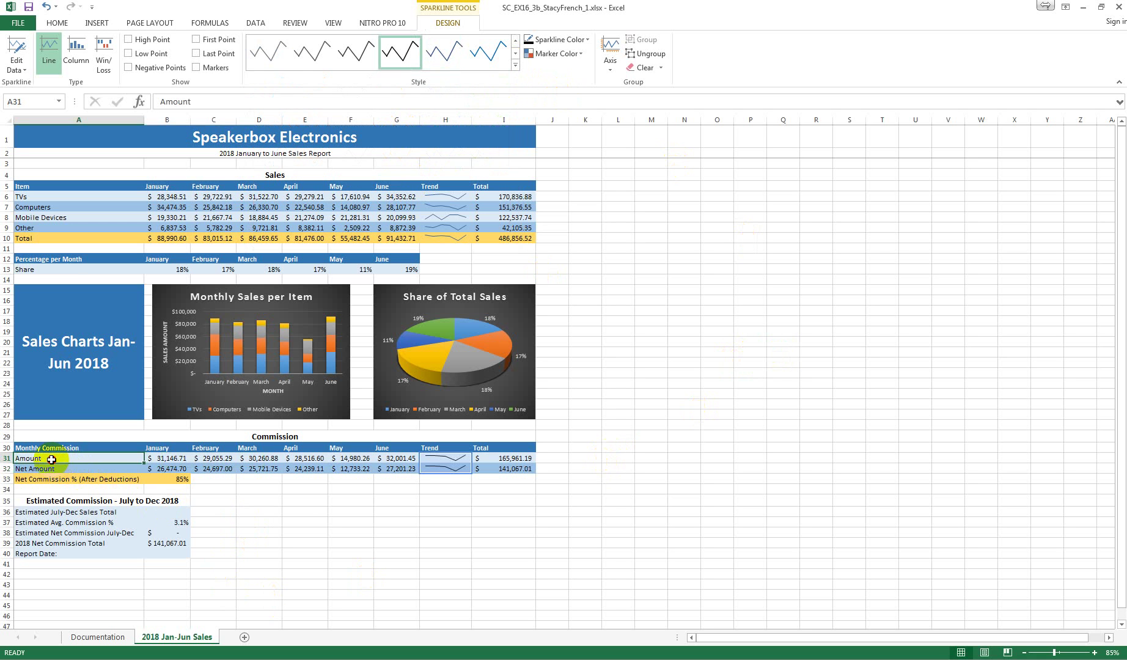
drag(52, 459, 51, 468)
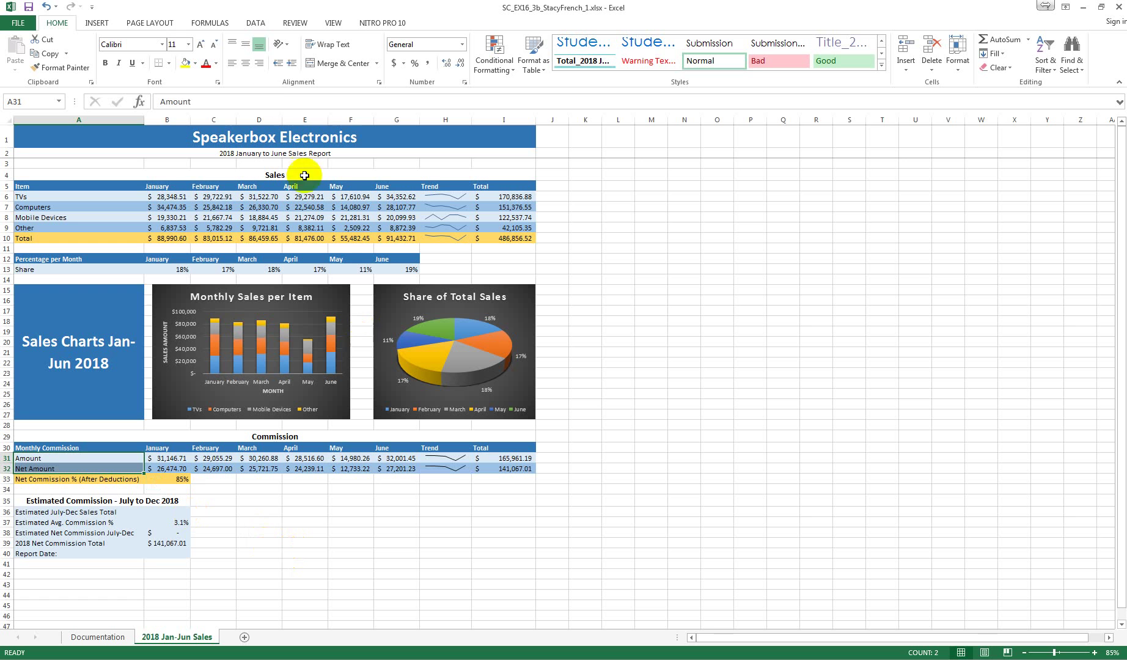
click(293, 65)
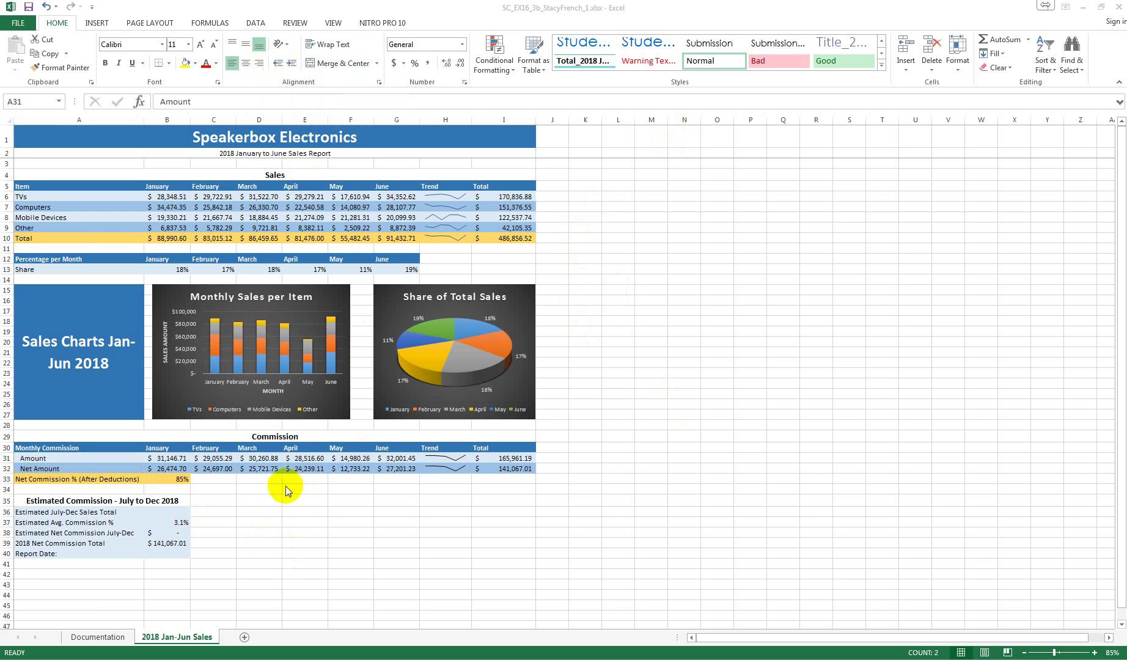
- Try Goal Seek on the 2018 Net Commission Total in B39 with a target of 30000 by changing B36, and undo it
click(173, 542)
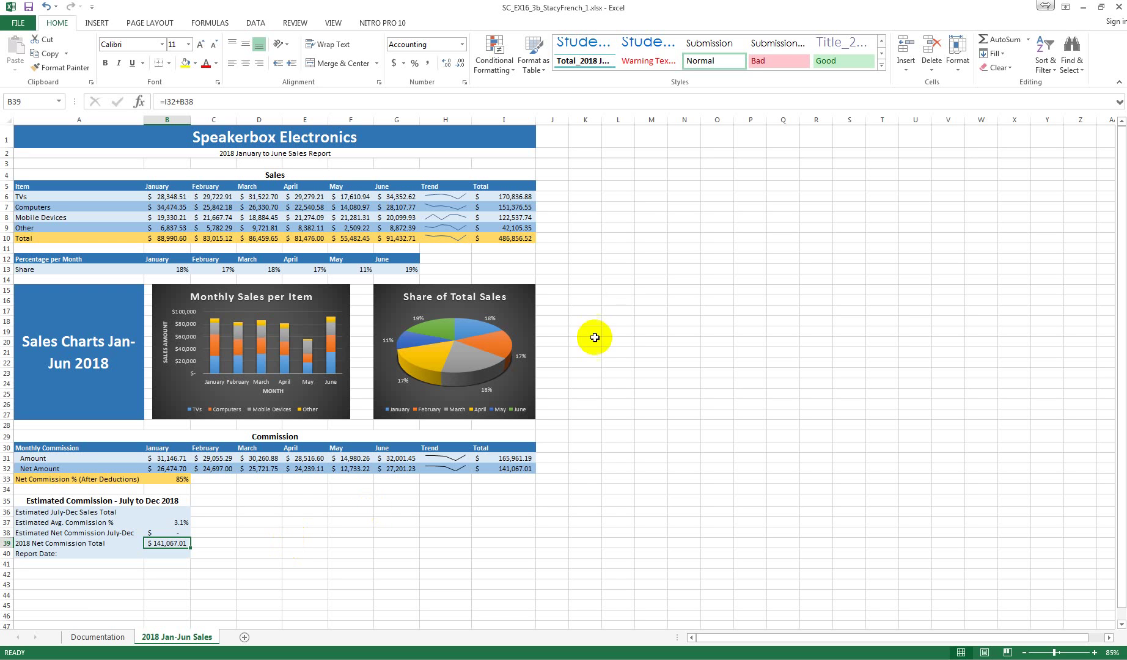
click(259, 22)
click(592, 70)
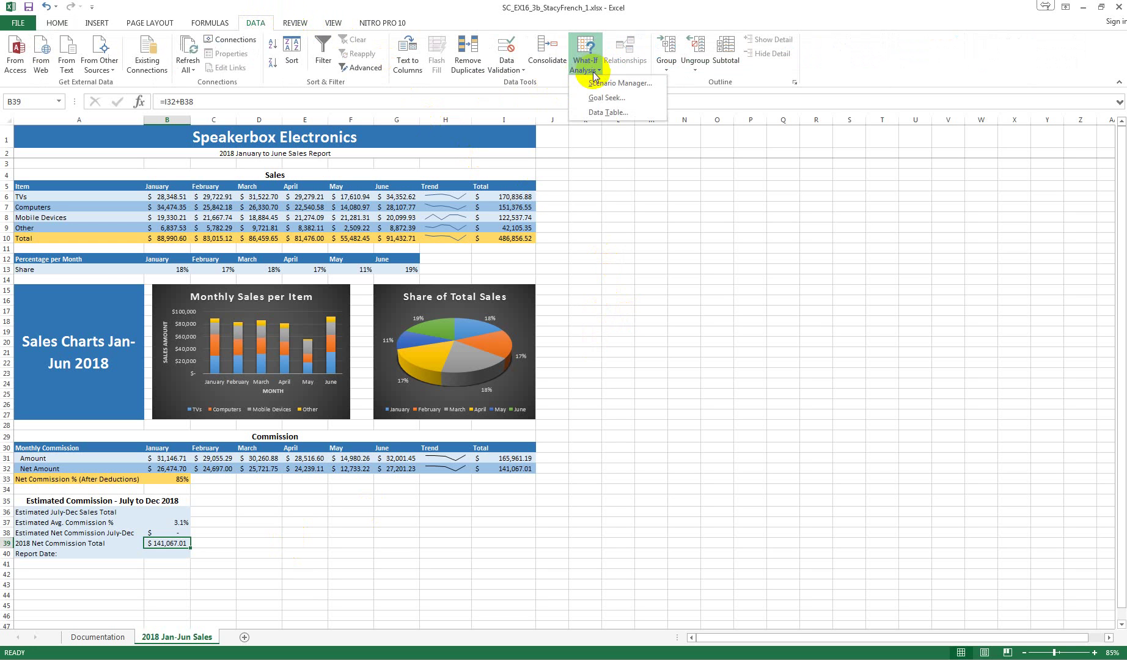
click(608, 98)
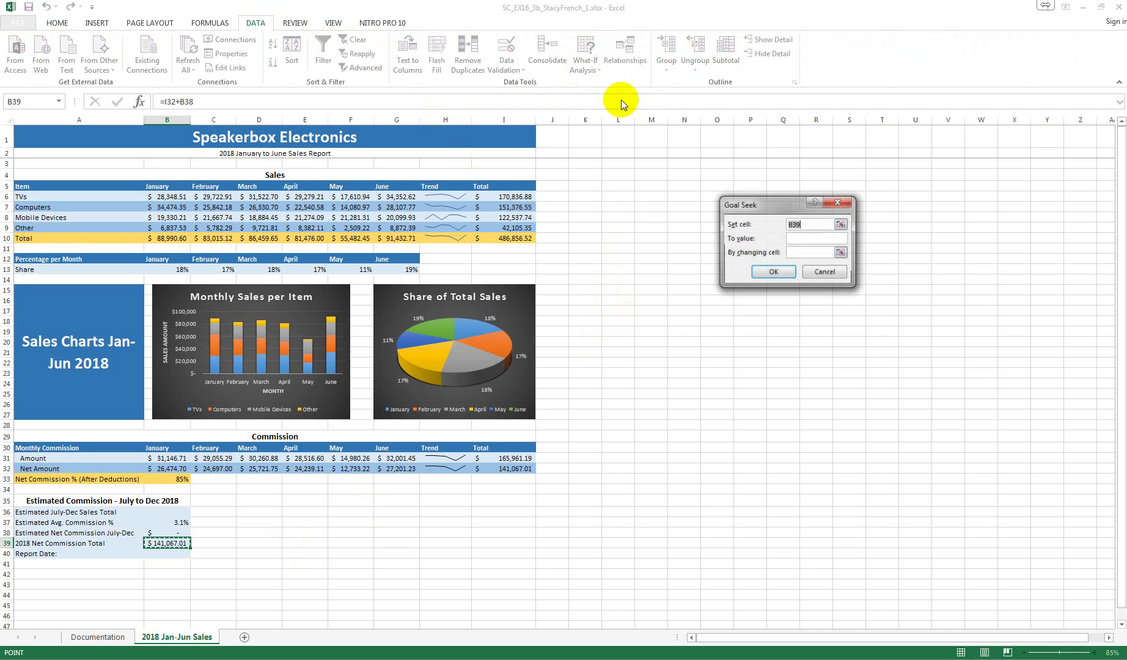
click(812, 237)
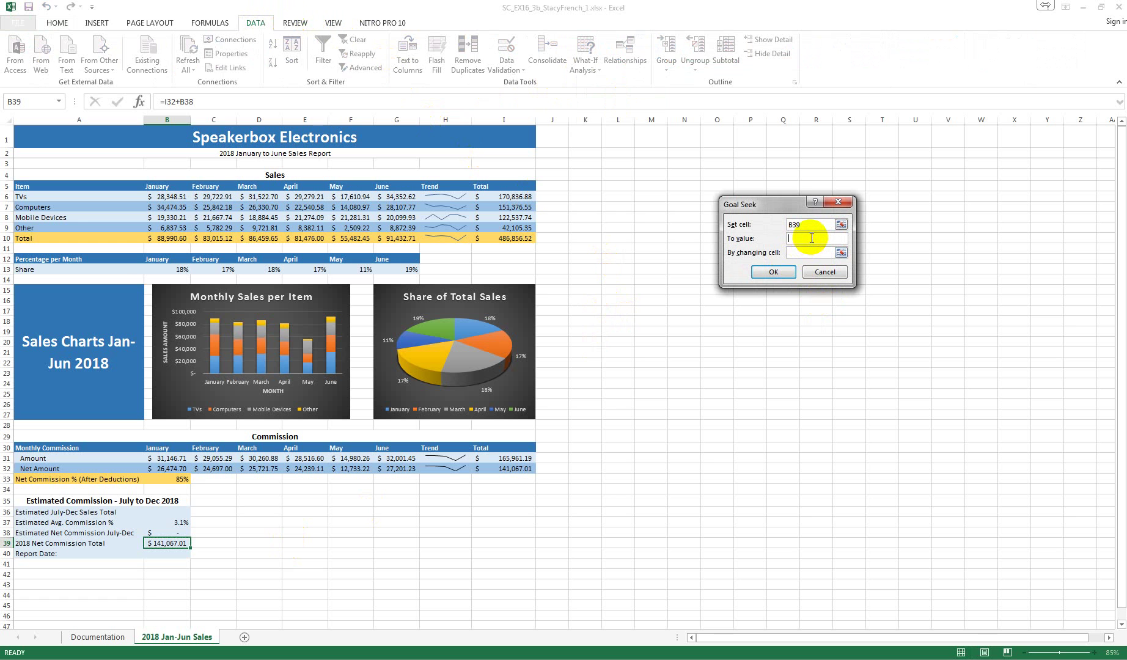
text(30000)
click(818, 252)
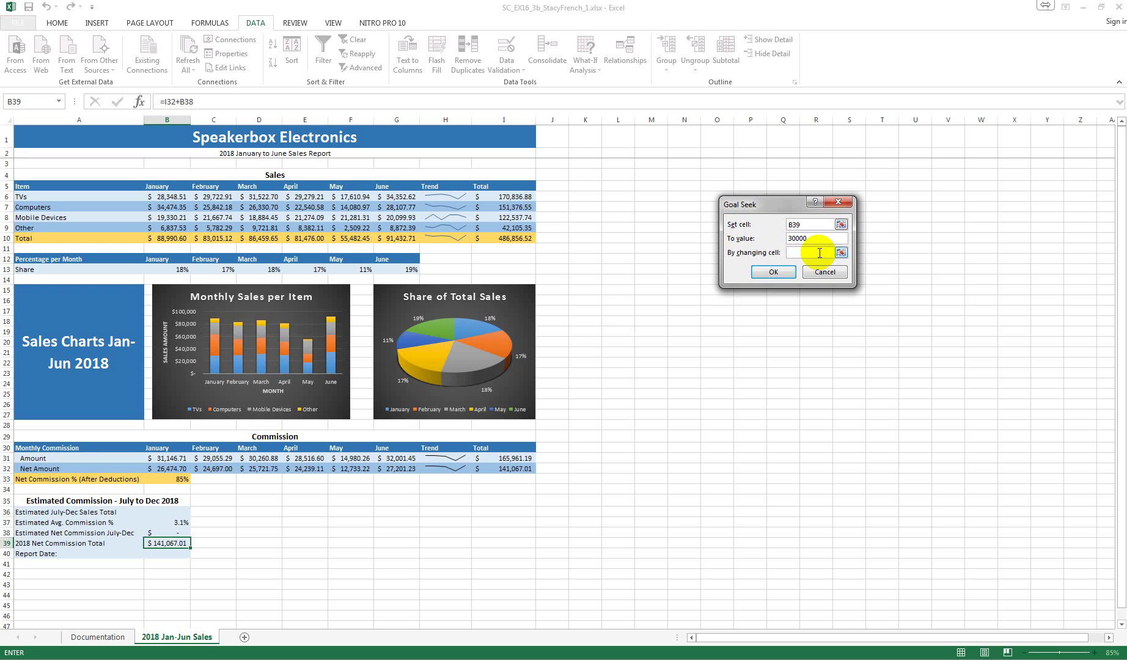
text(B36)
click(773, 272)
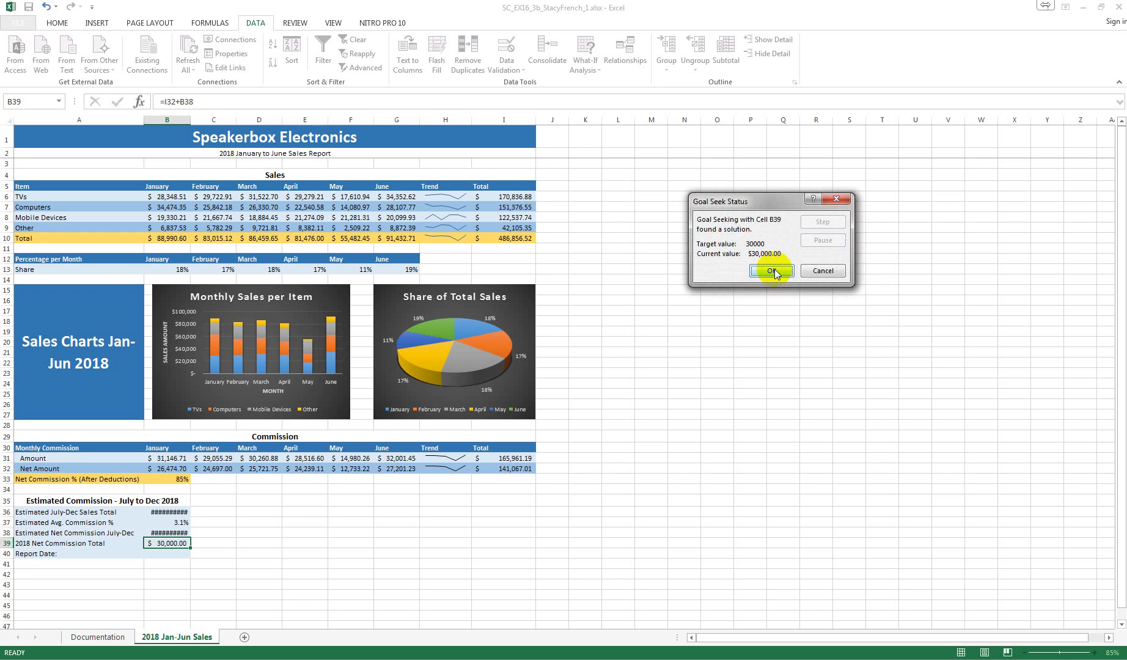
click(771, 271)
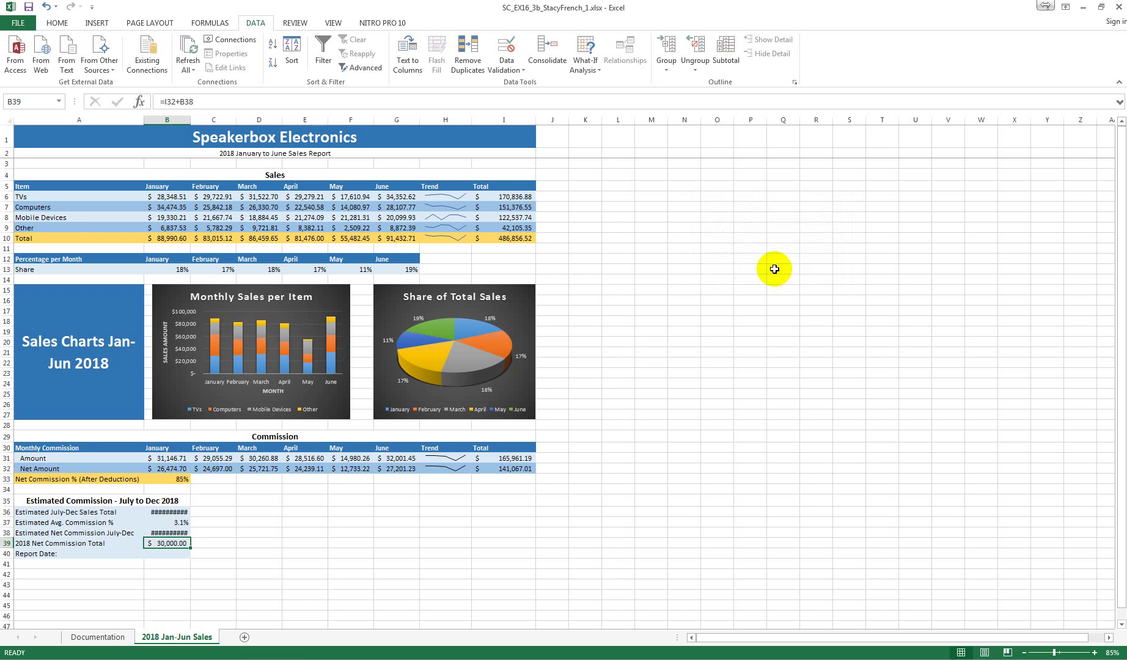
key(ctrl+z)
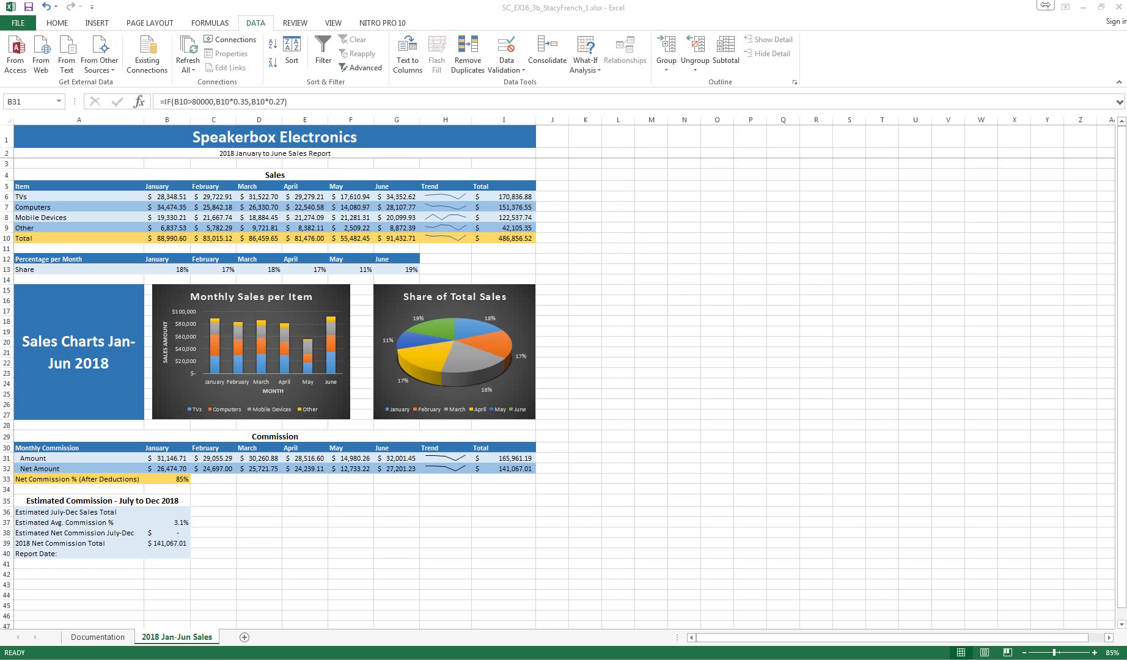
- Reopen the IF function arguments of January commission Amount cell B31 and re-enter the logical test as B10>80000
click(487, 380)
click(170, 458)
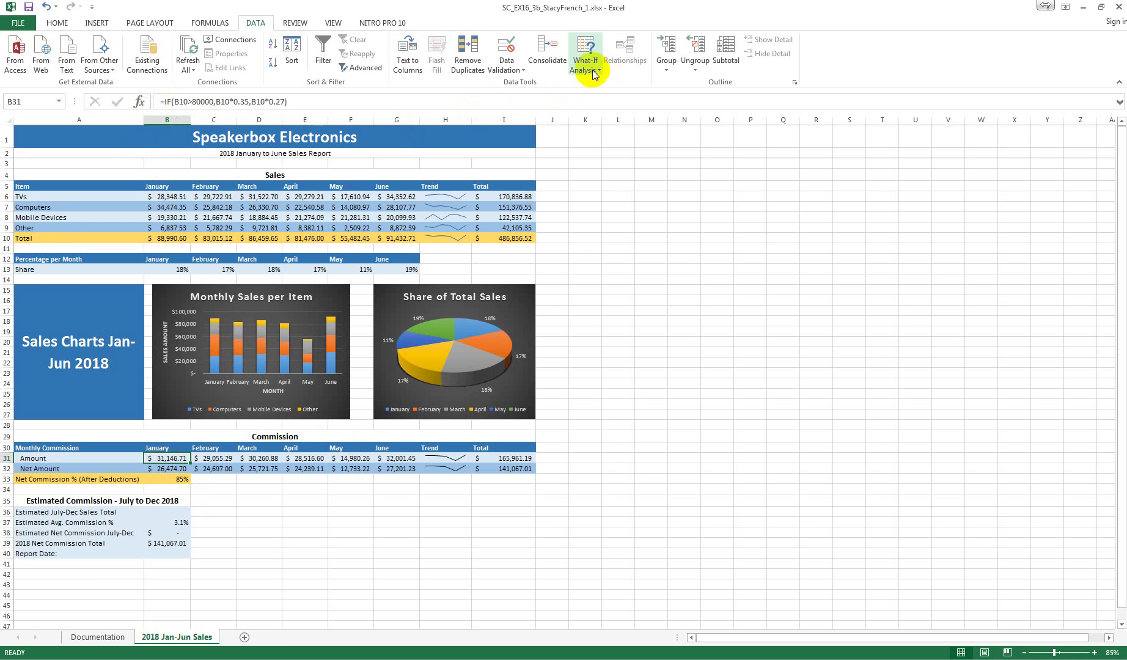
click(139, 102)
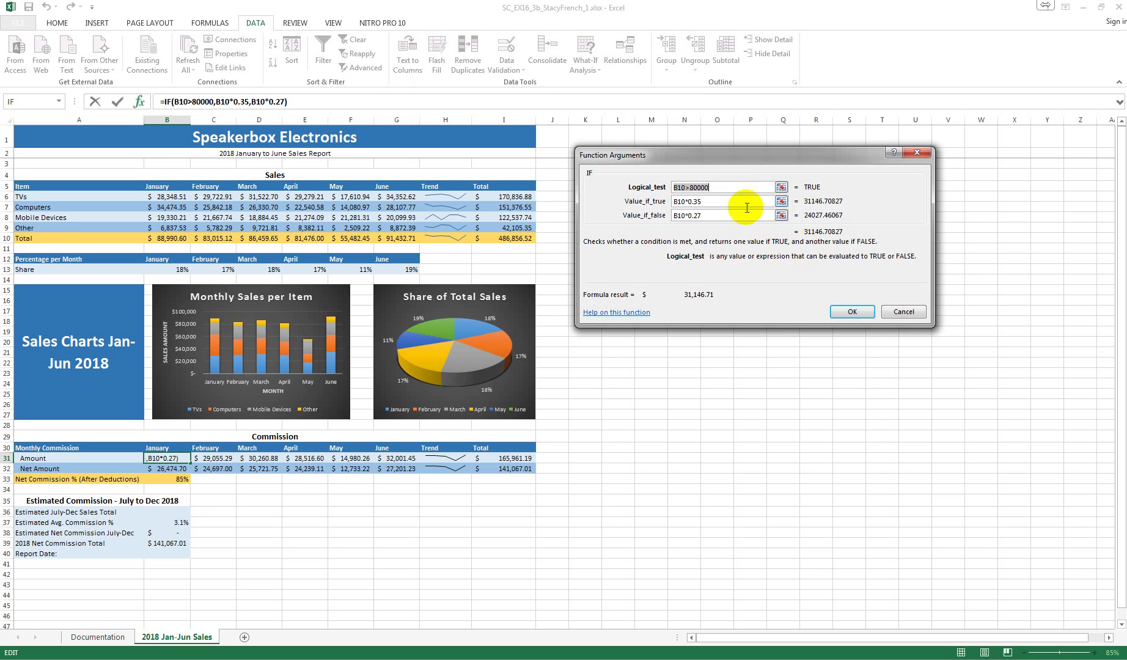
click(740, 187)
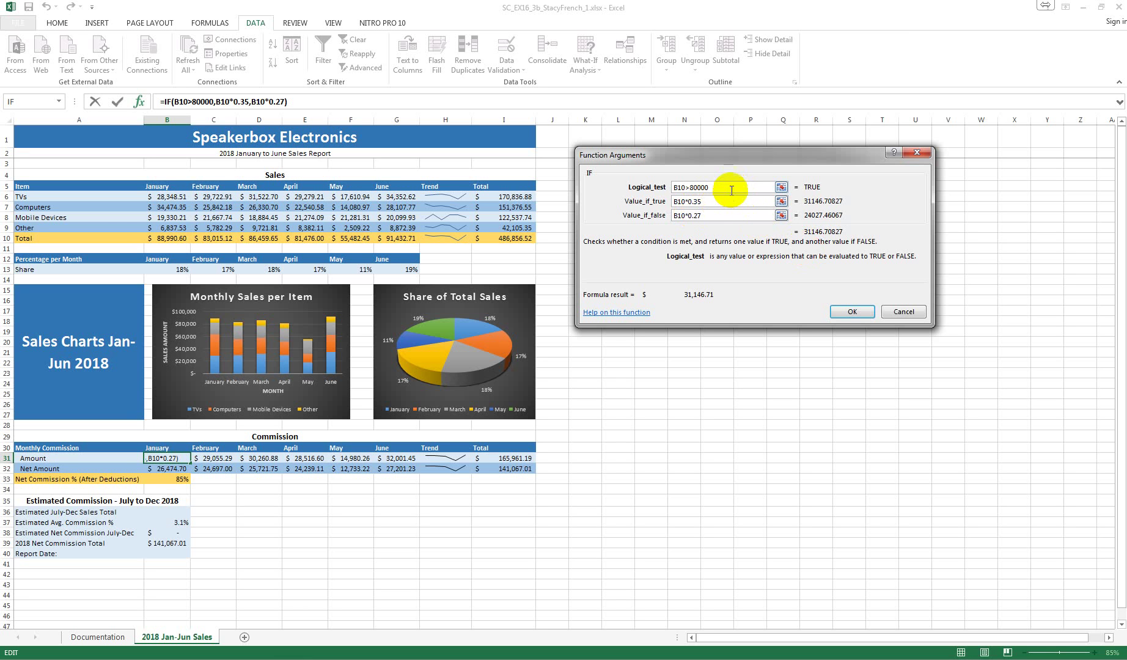
click(732, 187)
key(BackSpace)
key(BackSpace)
key(BackSpace)
key(BackSpace)
key(BackSpace)
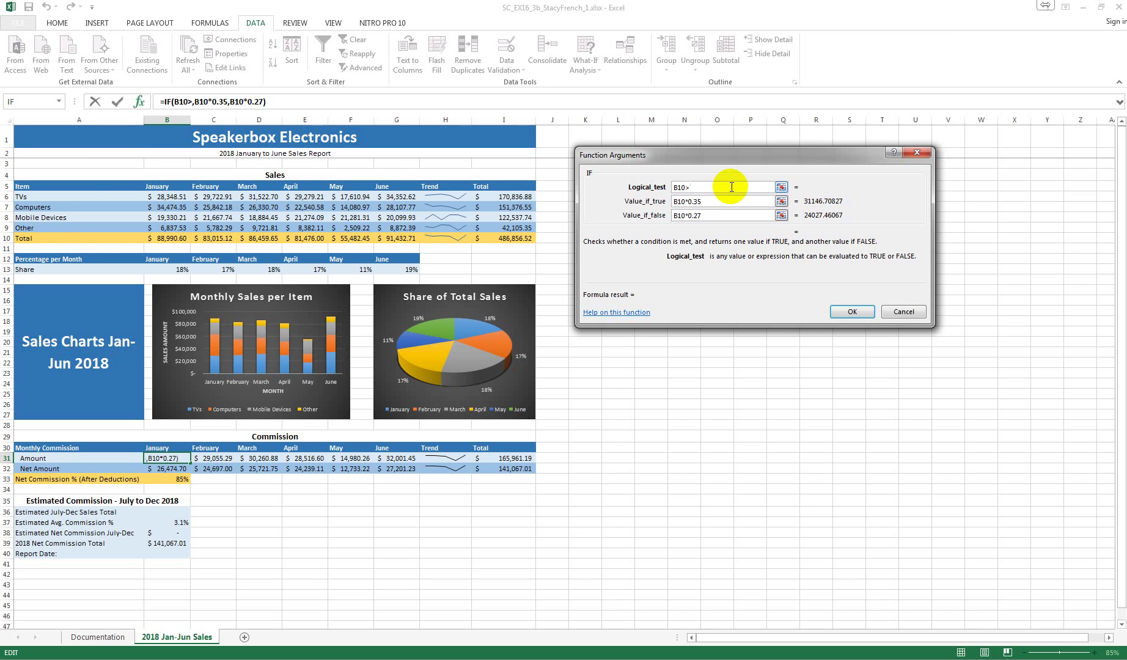
text(8)
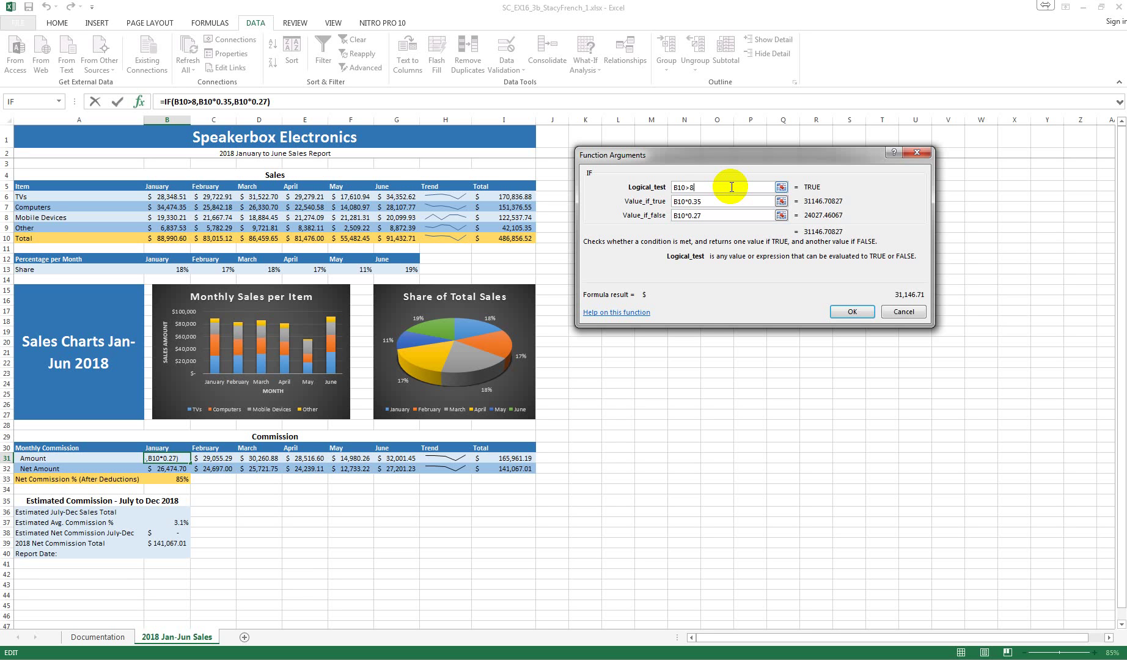
text(0000)
- Replace the value-if-true argument of the IF function in B31 with B10*0.035
click(723, 205)
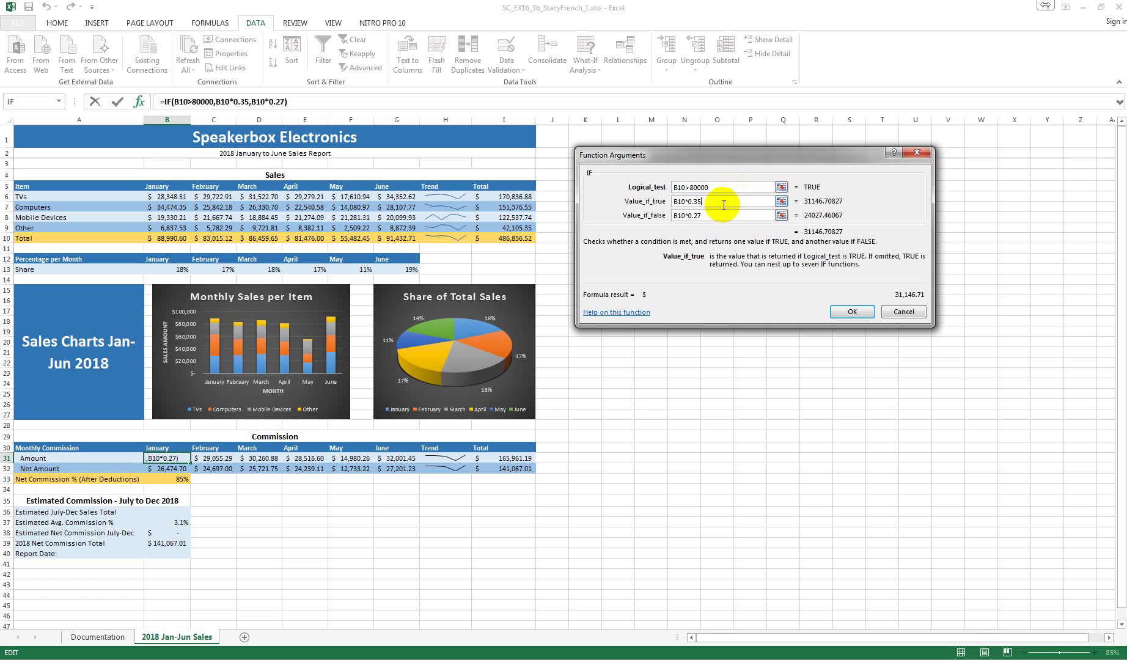
key(BackSpace)
key(BackSpace)
key(BackSpace)
key(BackSpace)
key(BackSpace)
key(BackSpace)
key(BackSpace)
key(BackSpace)
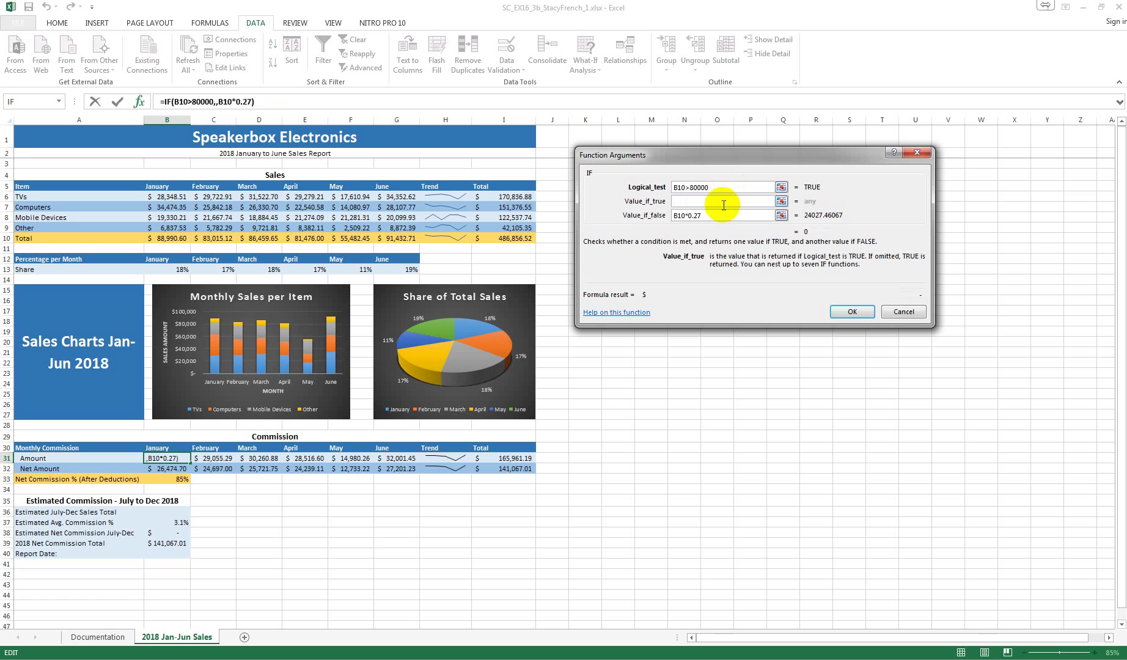
text(B10)
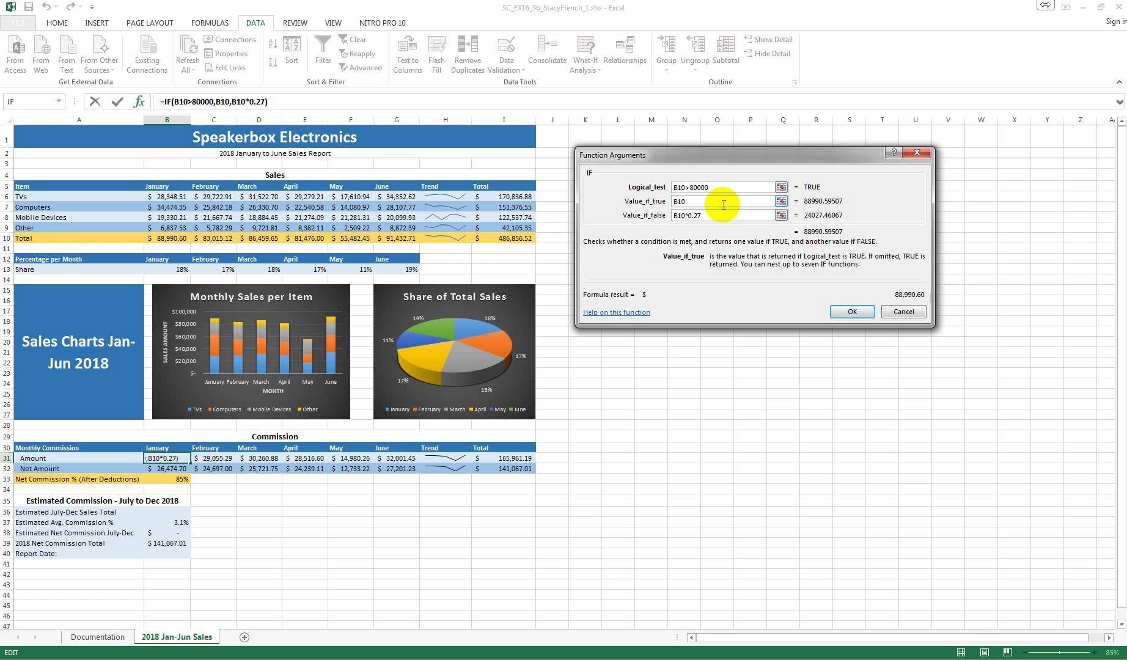
text(*)
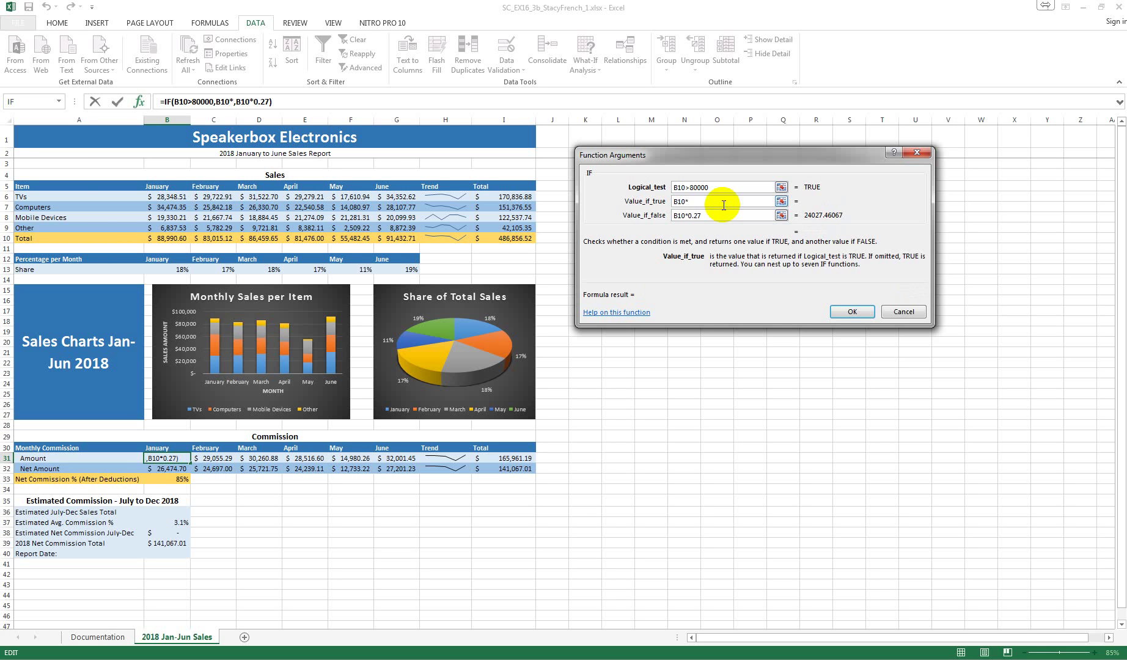
text(0.035)
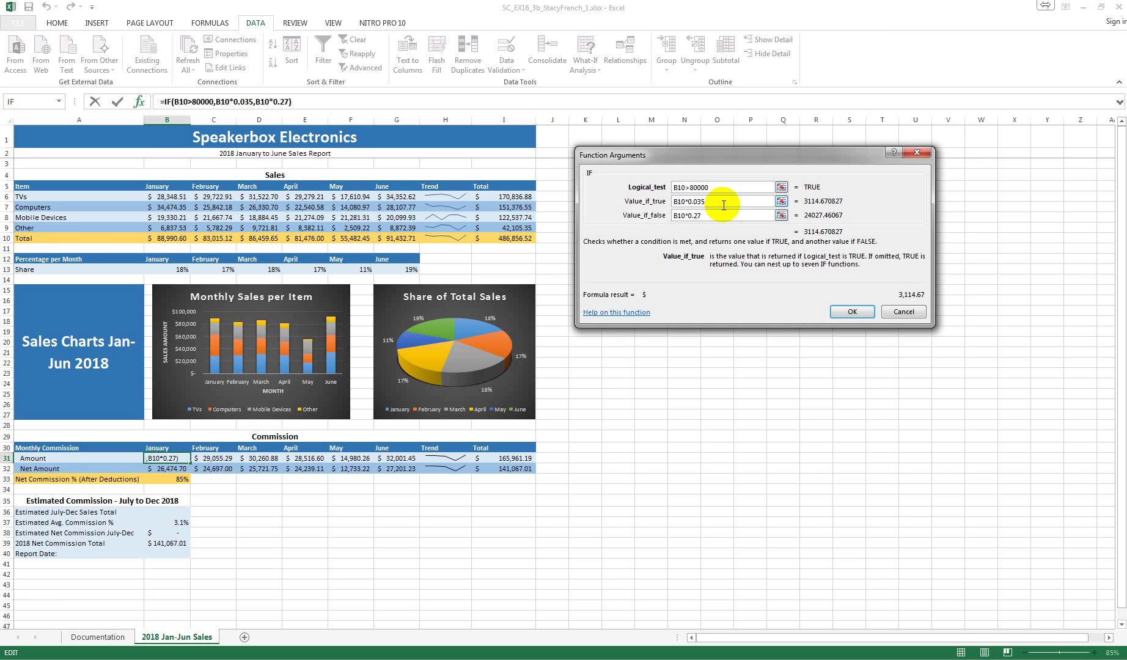
- Replace the value-if-false argument of B31's IF function with B10*0.027 and apply the revised formula
click(717, 216)
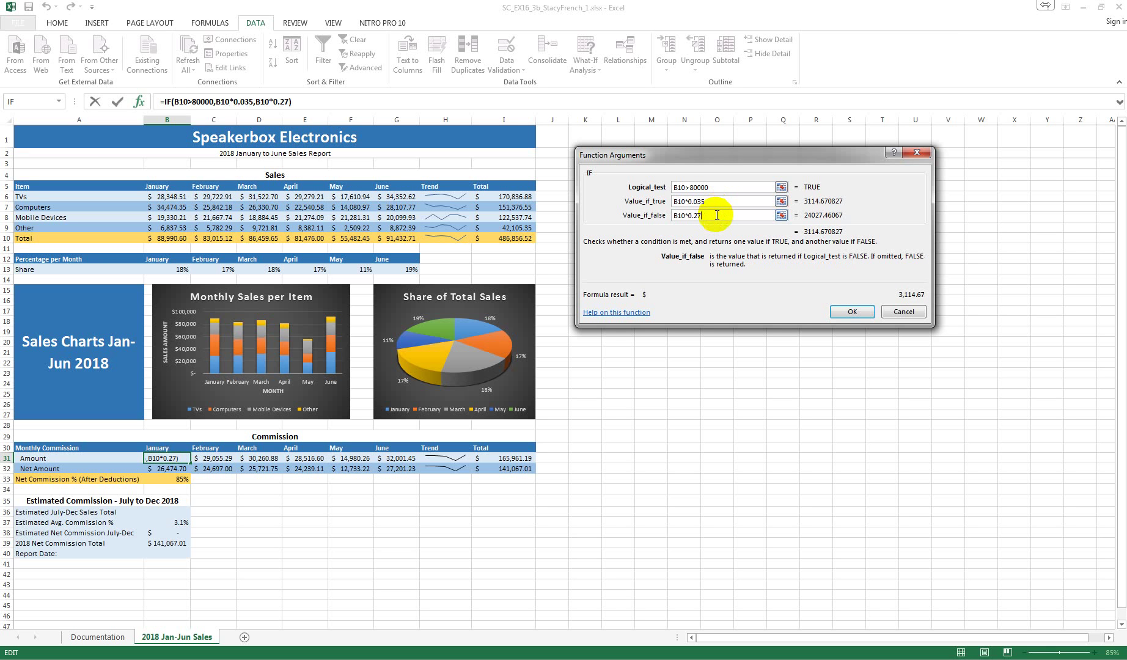
key(BackSpace)
key(BackSpace)
key(BackSpace)
key(BackSpace)
key(BackSpace)
key(BackSpace)
key(BackSpace)
key(BackSpace)
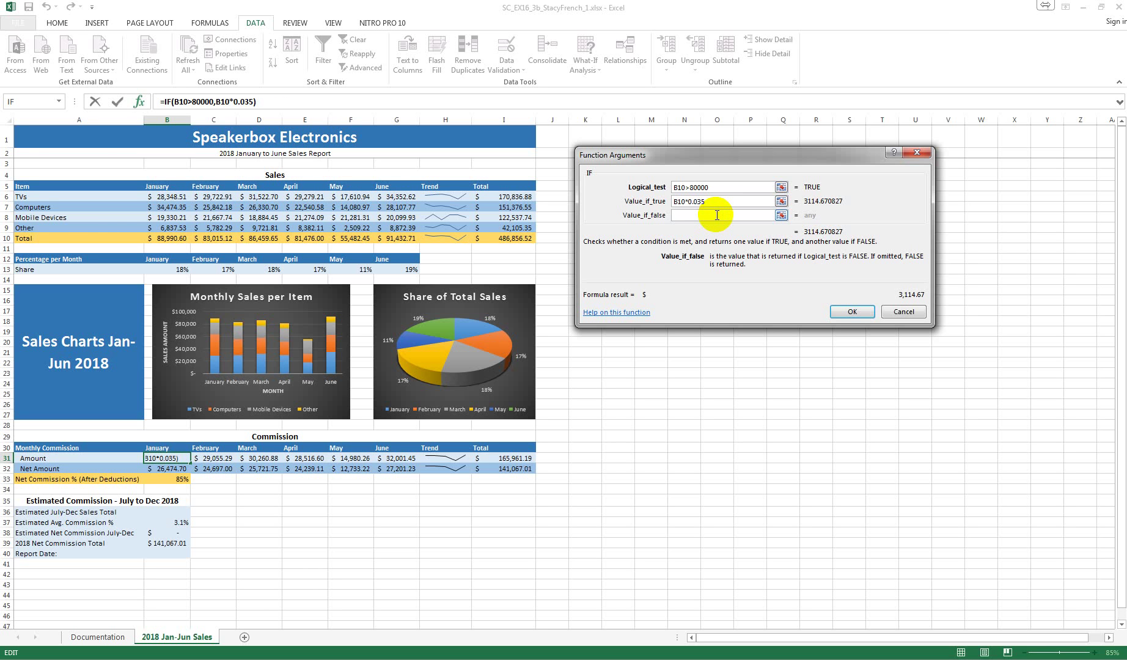
text(B10*0.027)
click(851, 311)
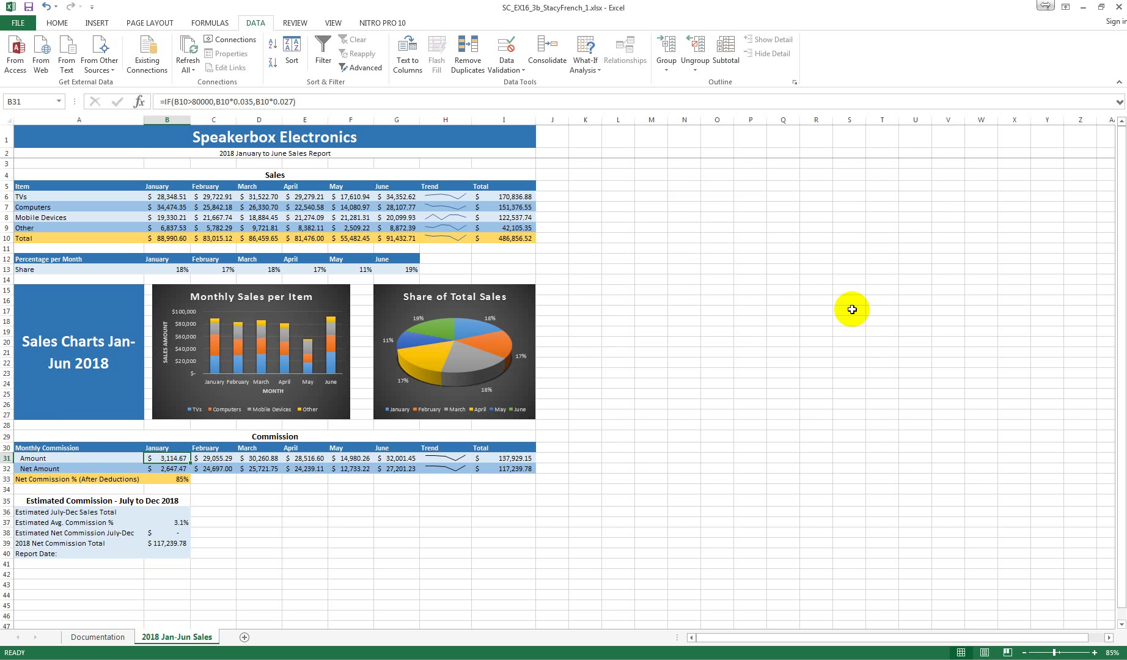
scroll(851, 309, down, 3)
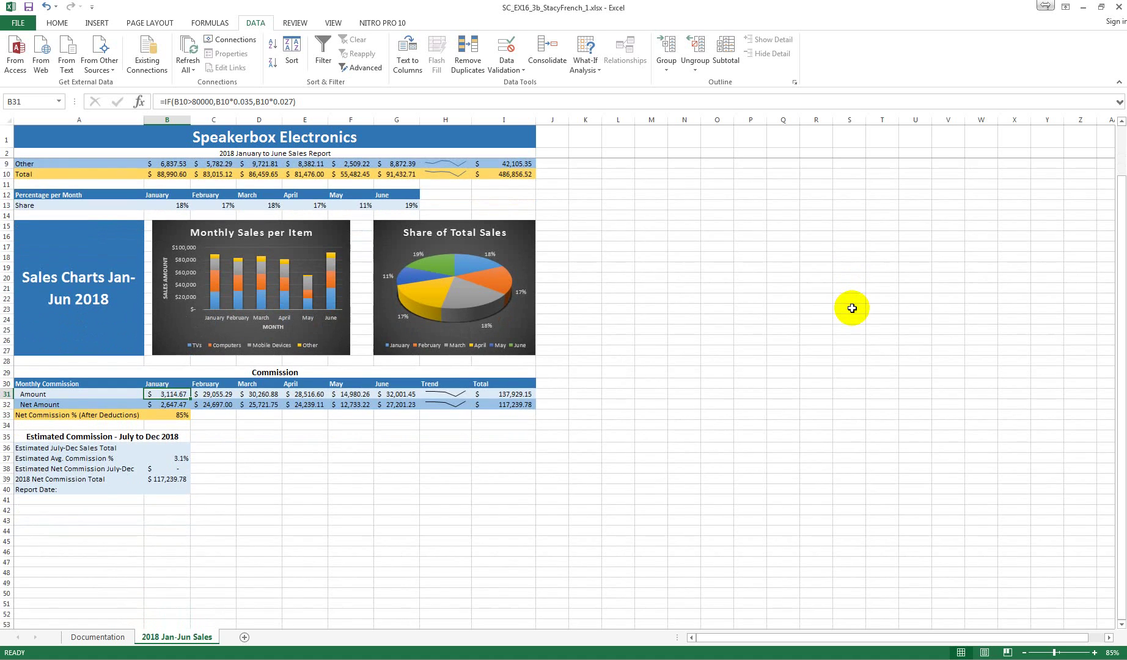
scroll(851, 308, down, 2)
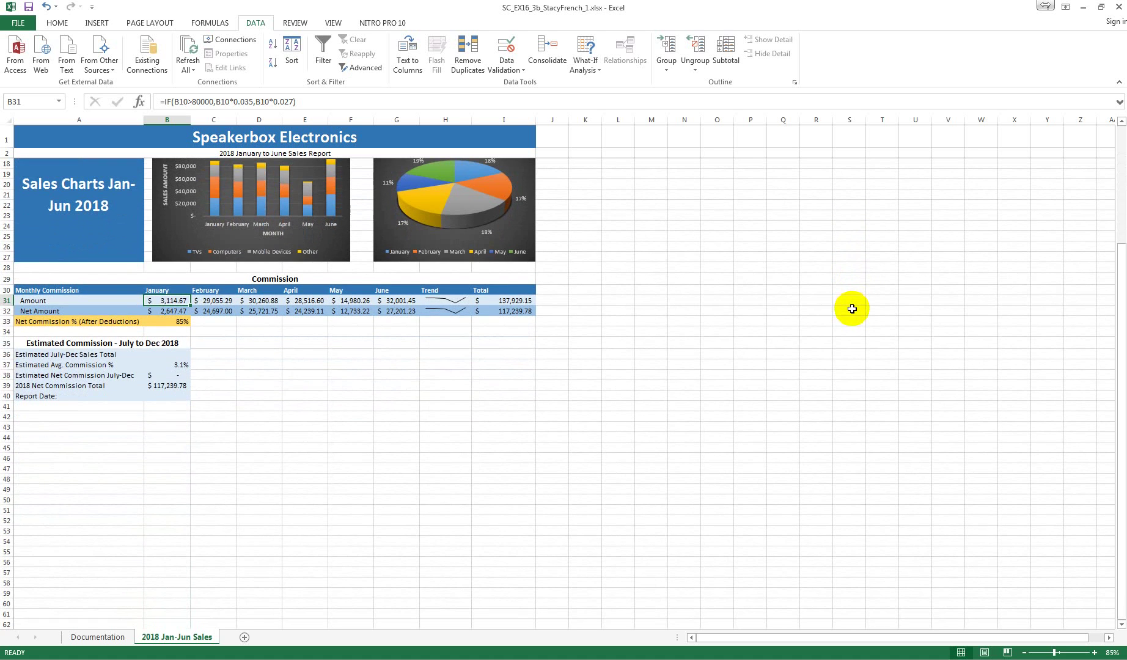
click(172, 395)
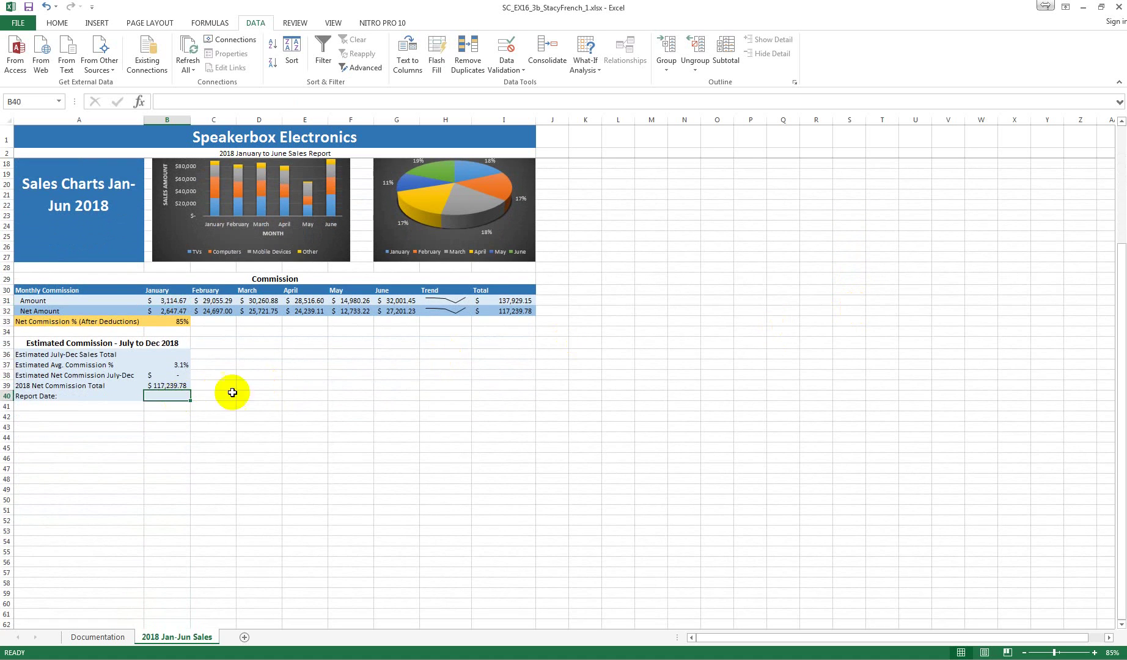
scroll(725, 345, up, 4)
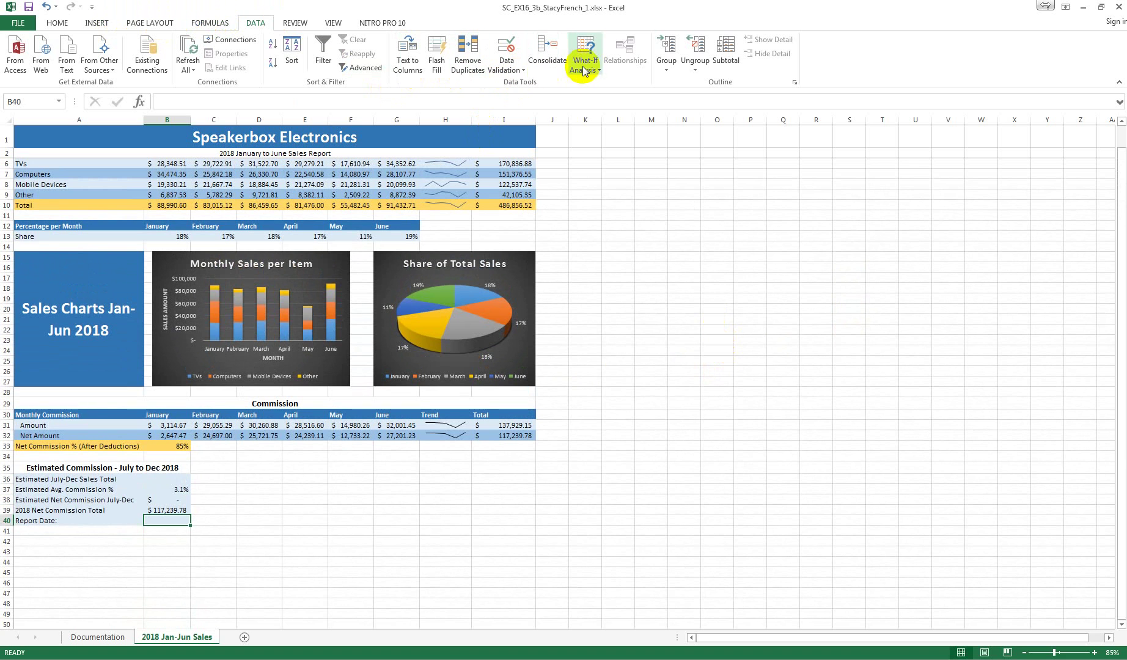
- Run Goal Seek on the 2018 Net Commission Total in B39 with a target of 30000 by changing B36, and keep the solution
click(177, 513)
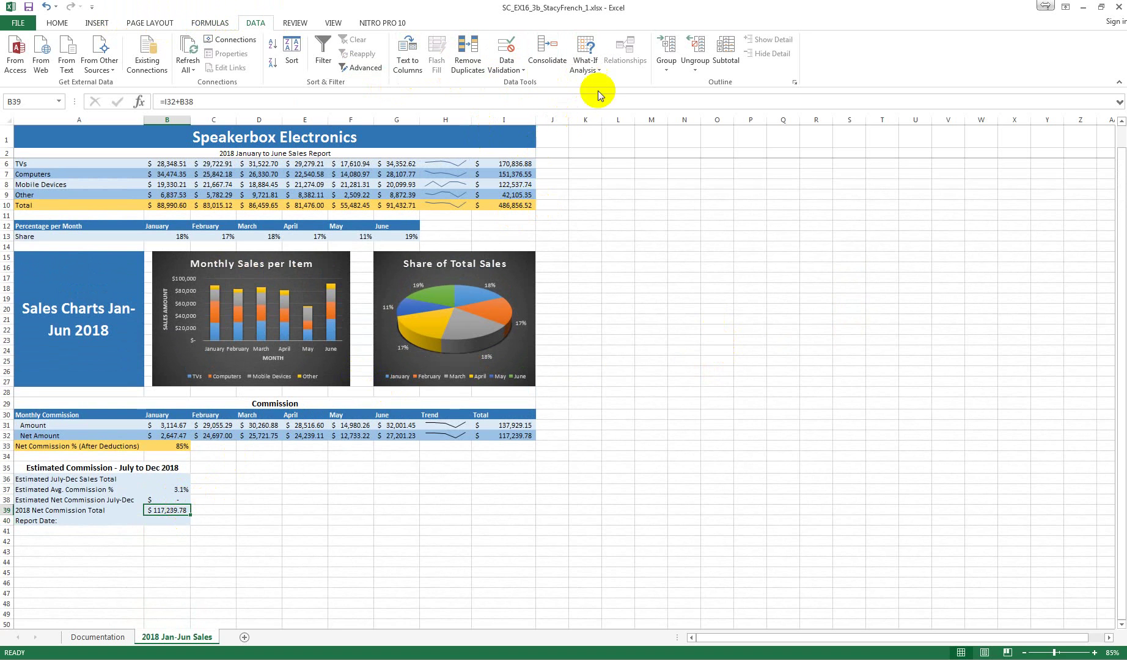
click(586, 61)
click(616, 96)
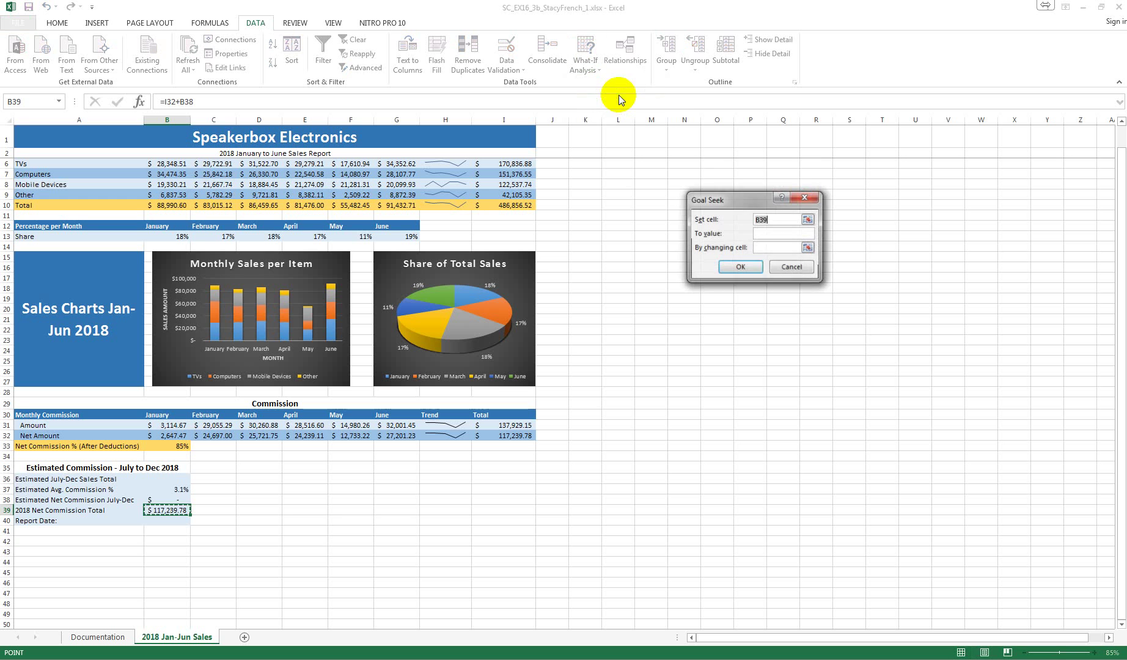
click(773, 233)
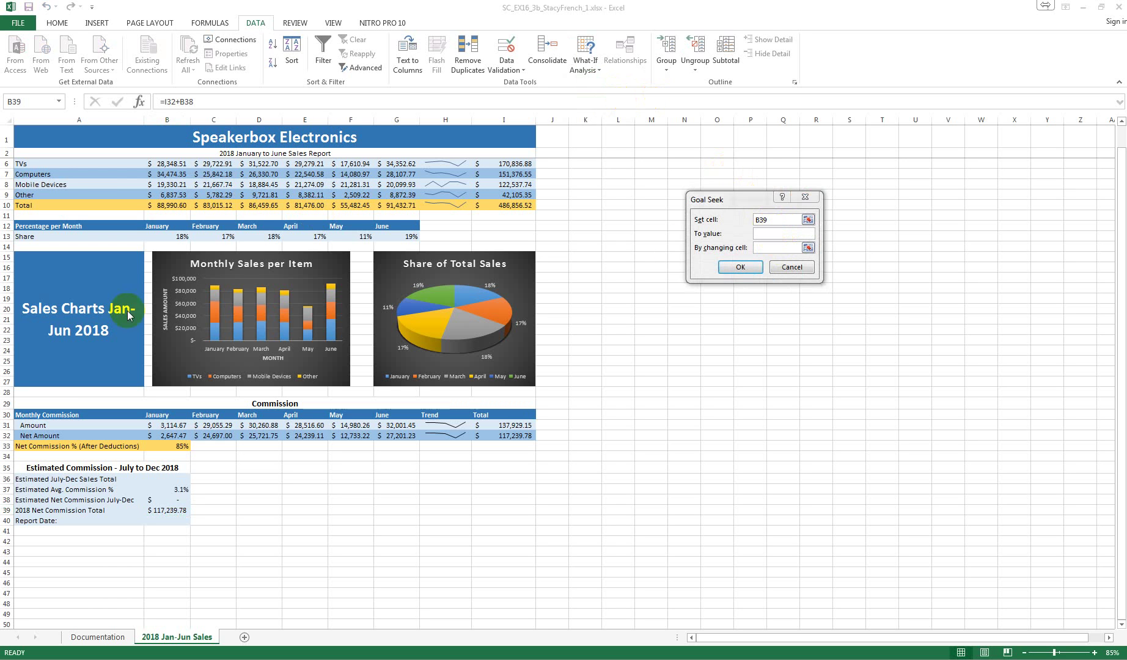
click(776, 234)
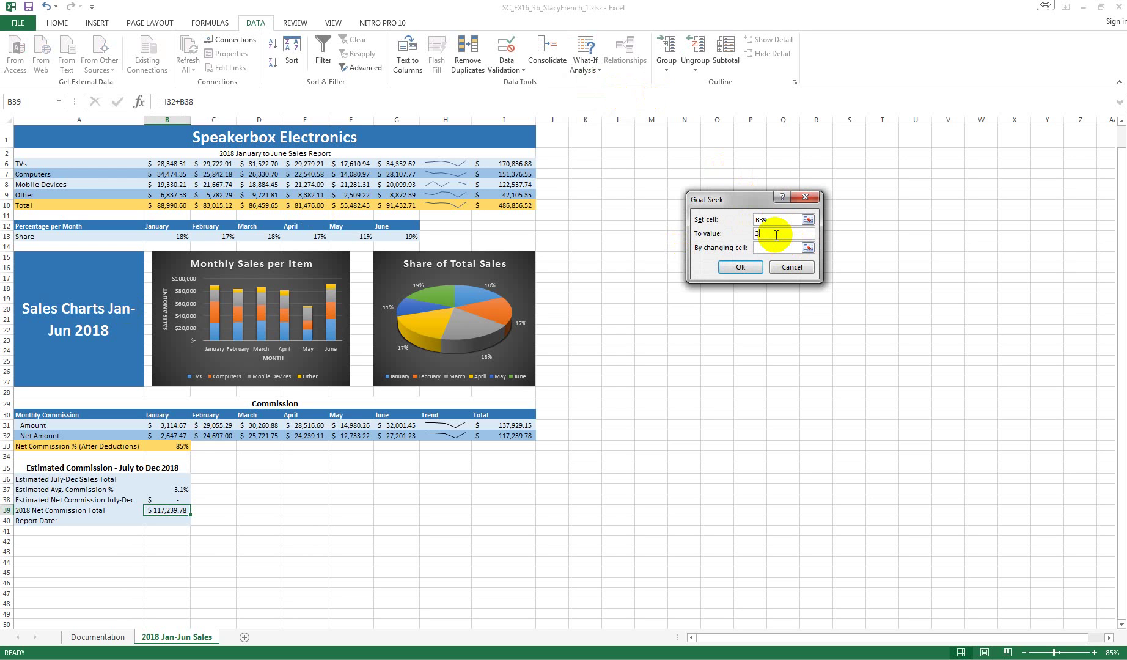
text(30000)
click(778, 248)
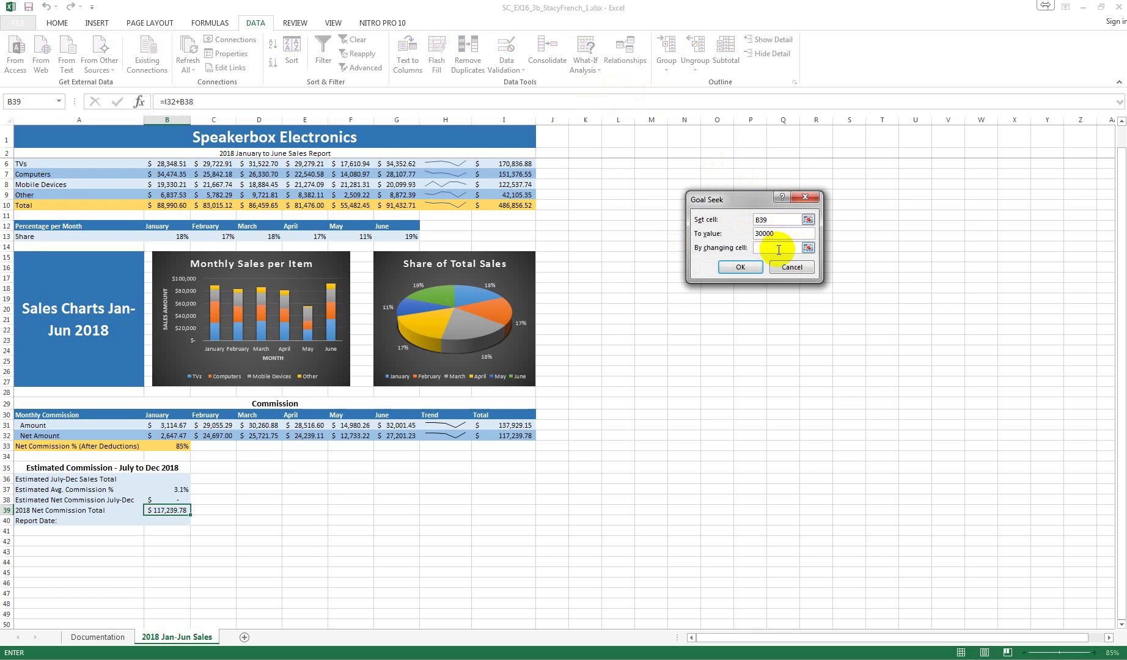
text(B36)
click(741, 267)
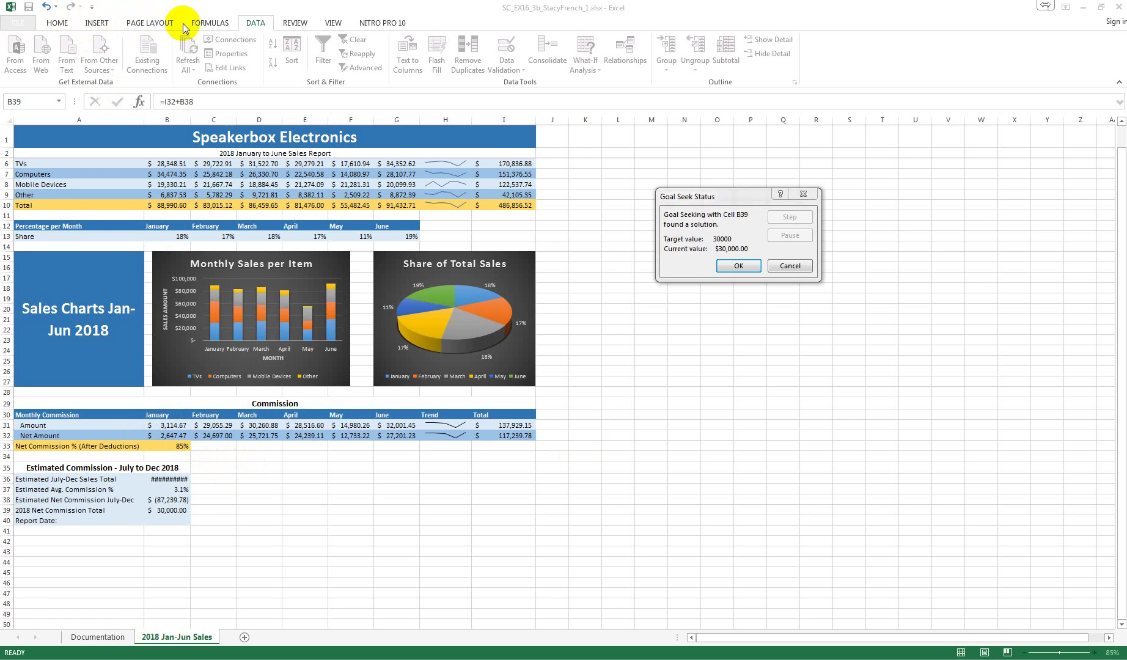
click(334, 27)
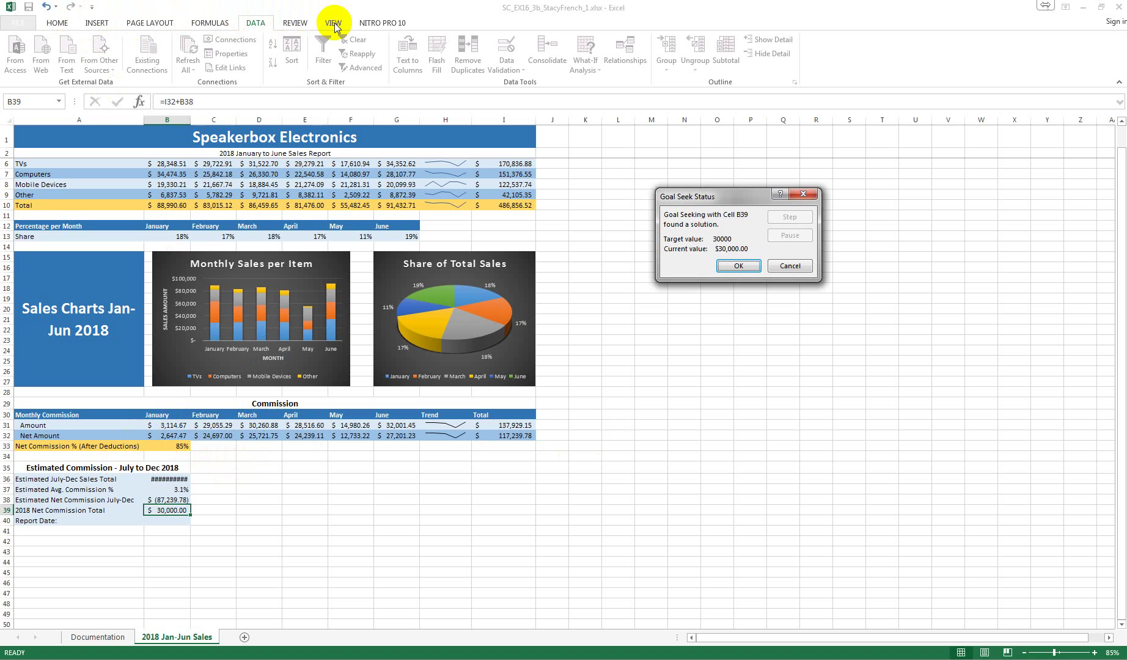
click(744, 264)
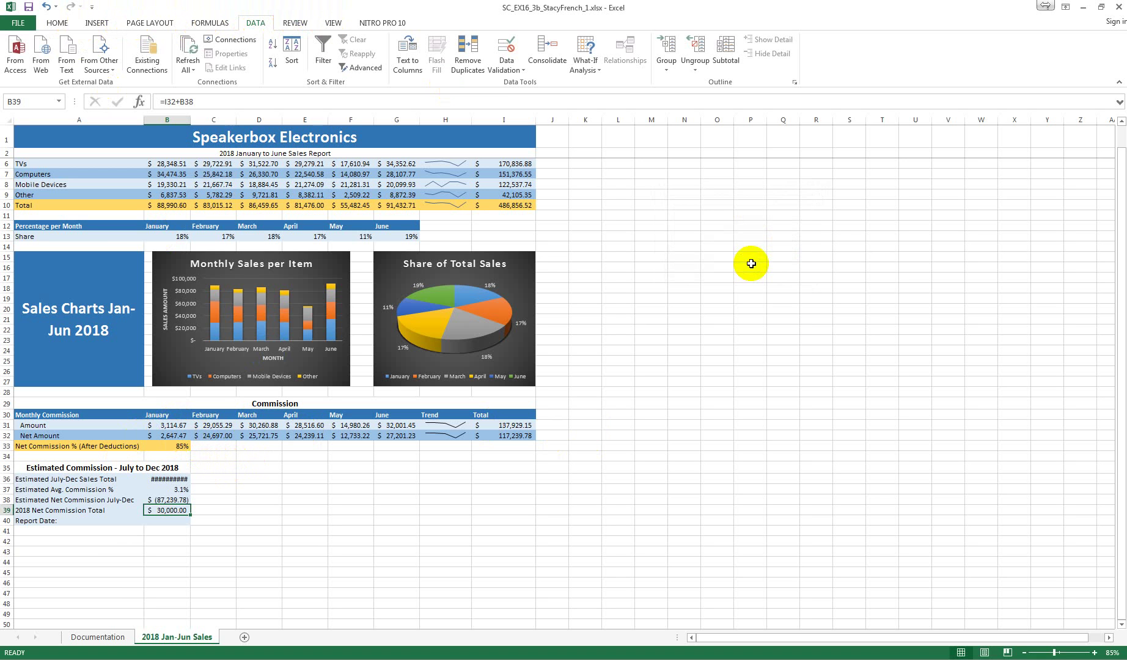
- Try the Fit selection, 50% and 100% zoom magnifications on the 2018 Jan-Jun Sales worksheet
click(333, 23)
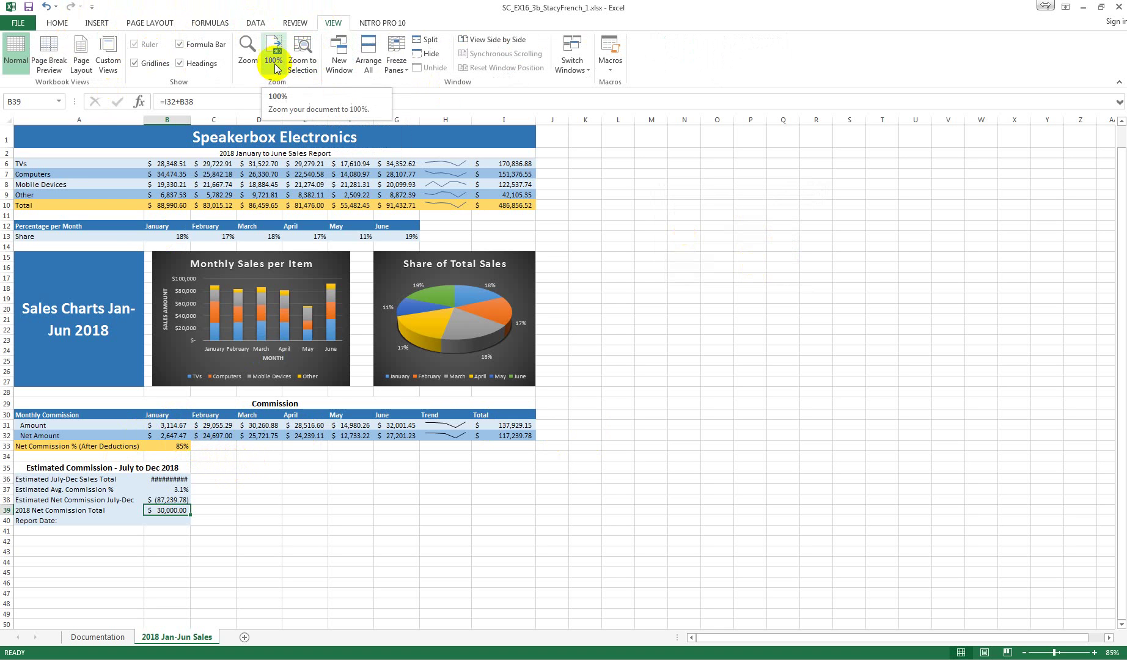
click(248, 48)
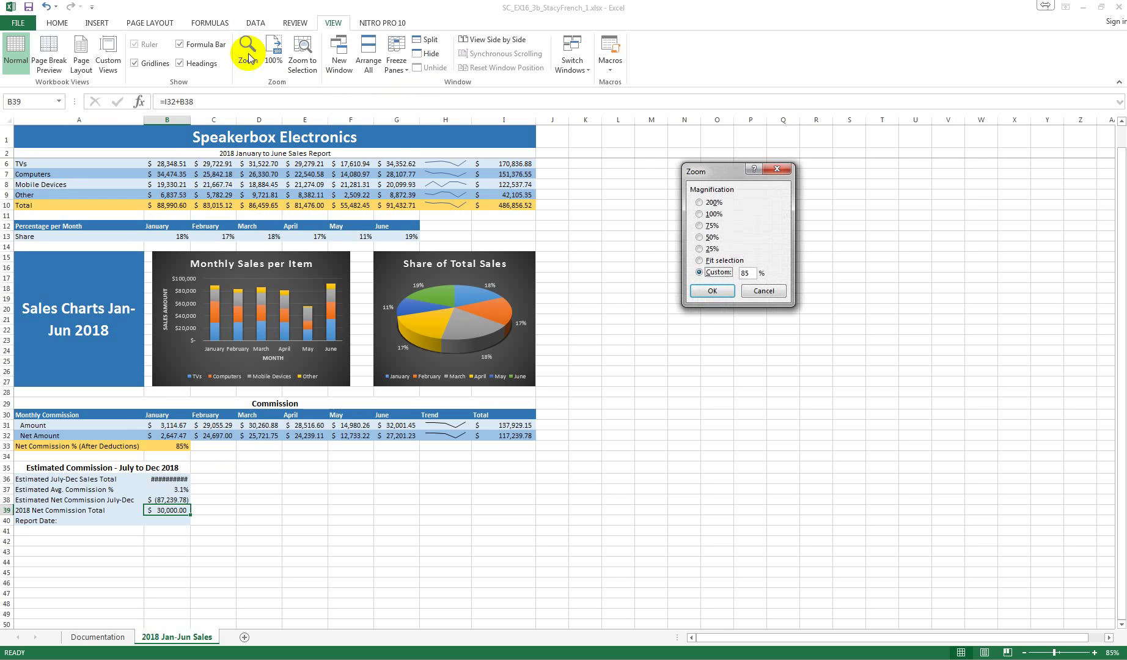
click(700, 260)
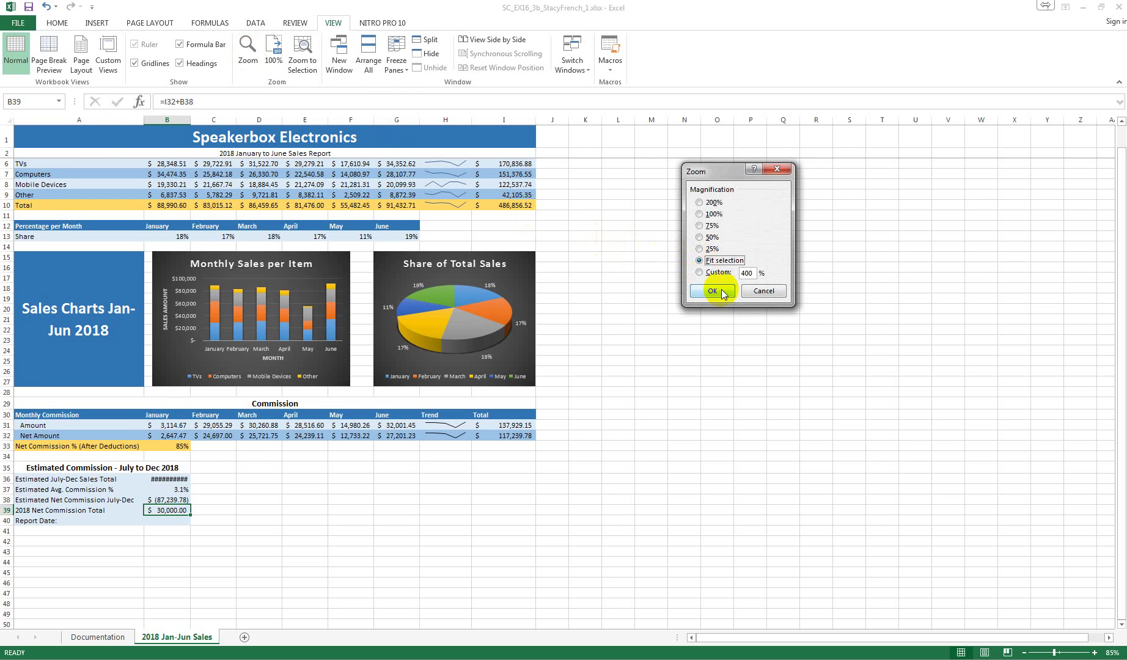
click(715, 291)
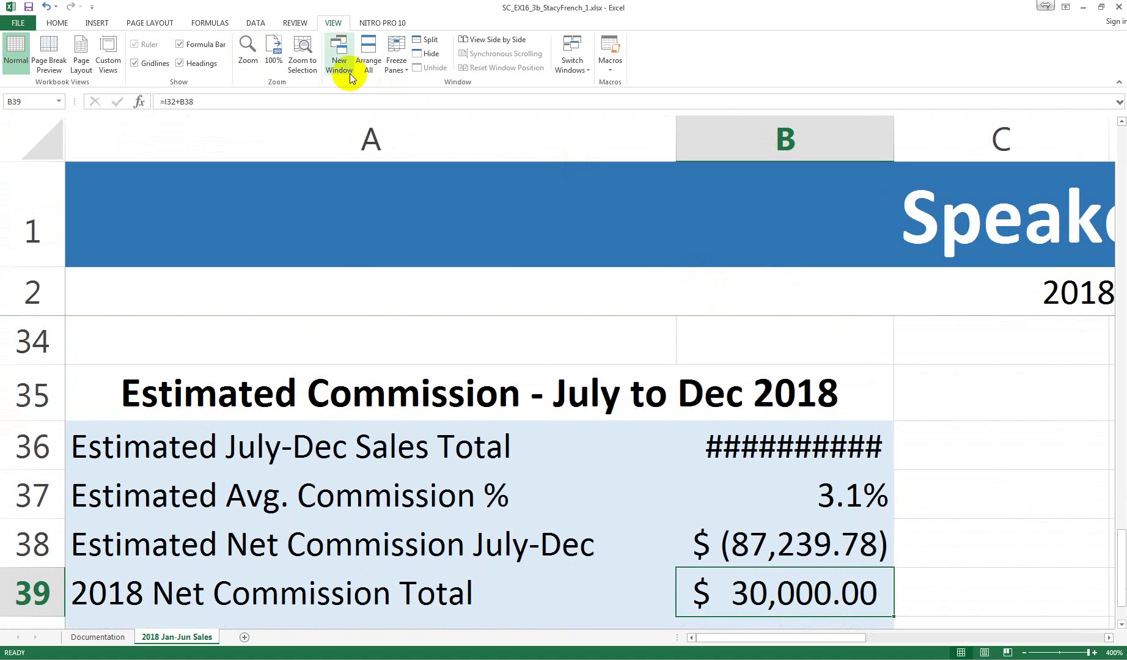
click(244, 49)
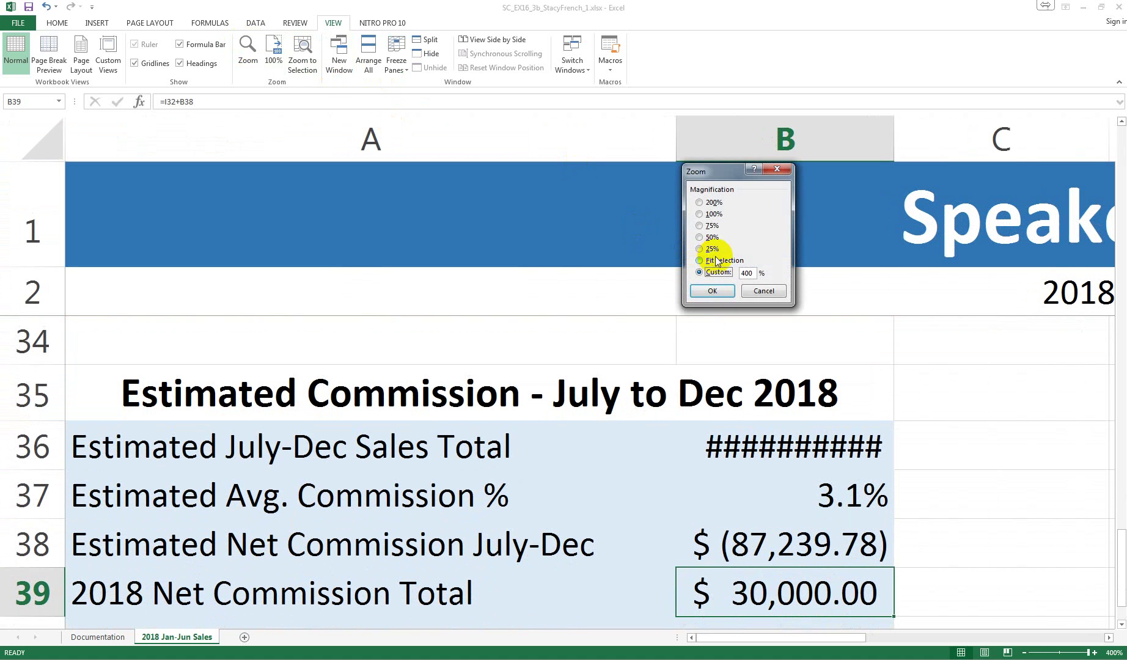
click(712, 237)
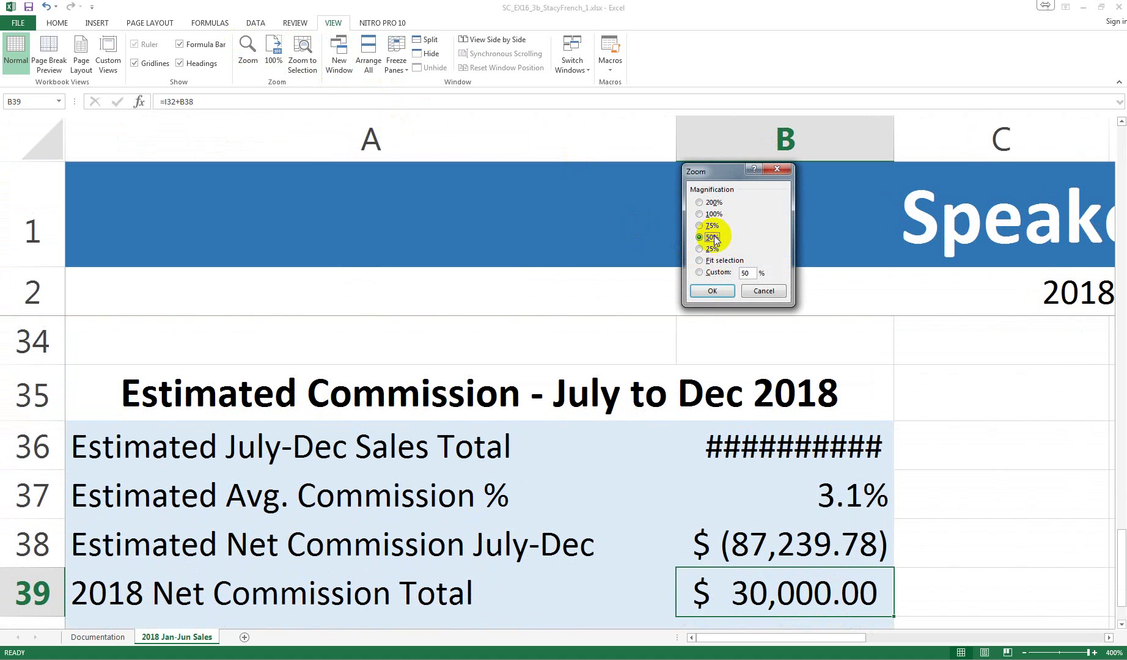
click(715, 290)
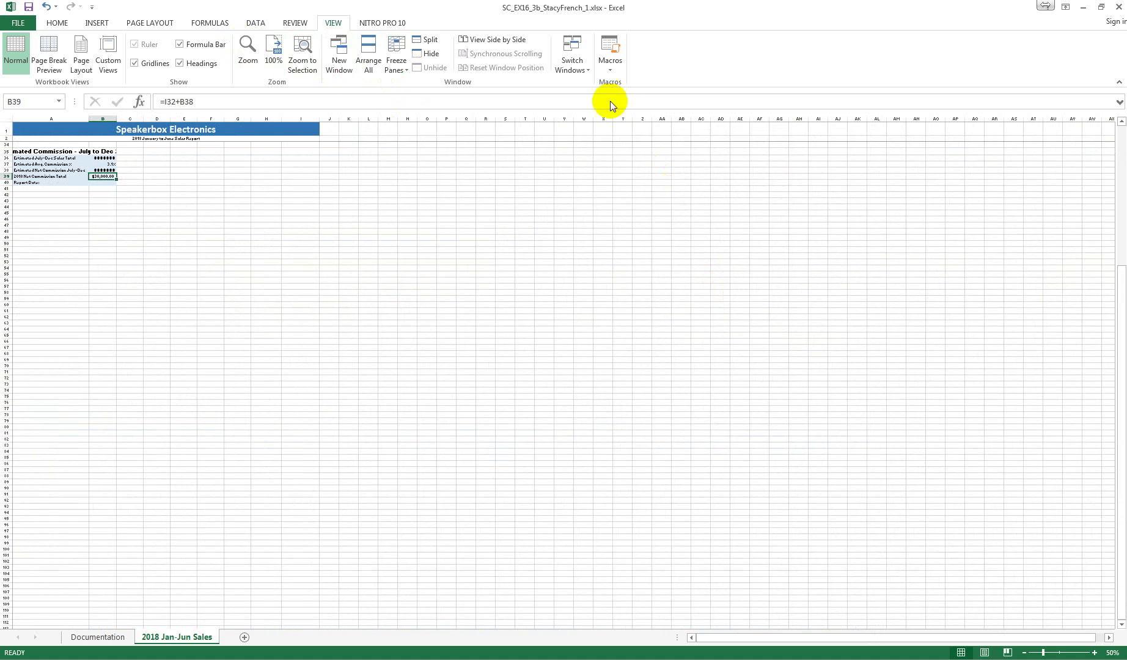
click(250, 49)
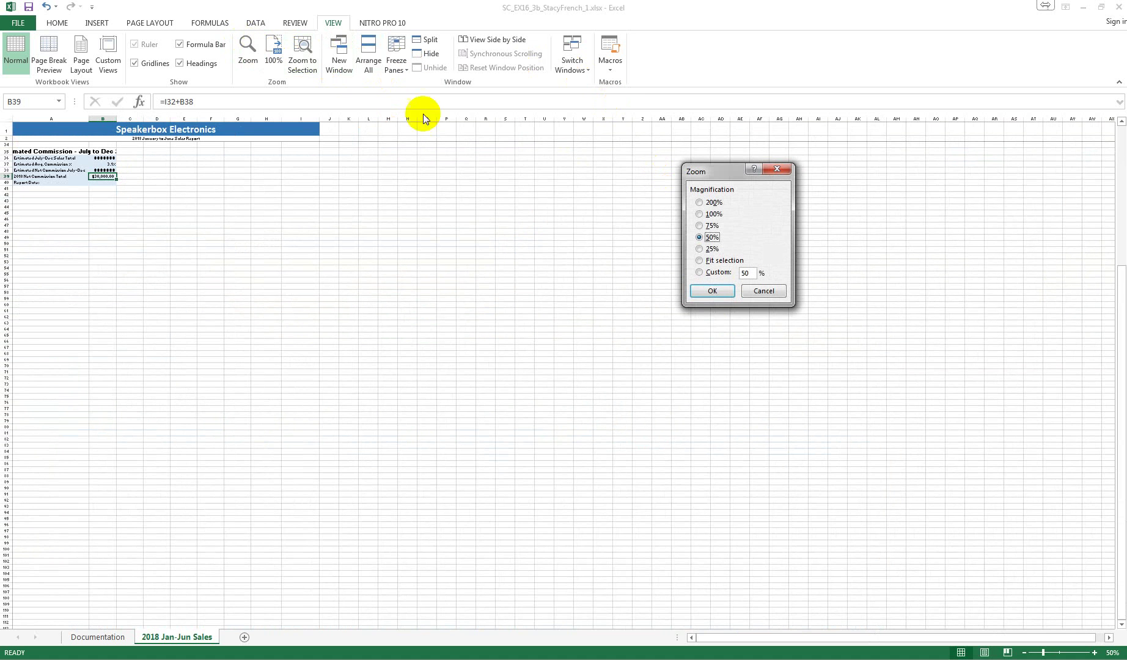
click(713, 214)
click(723, 288)
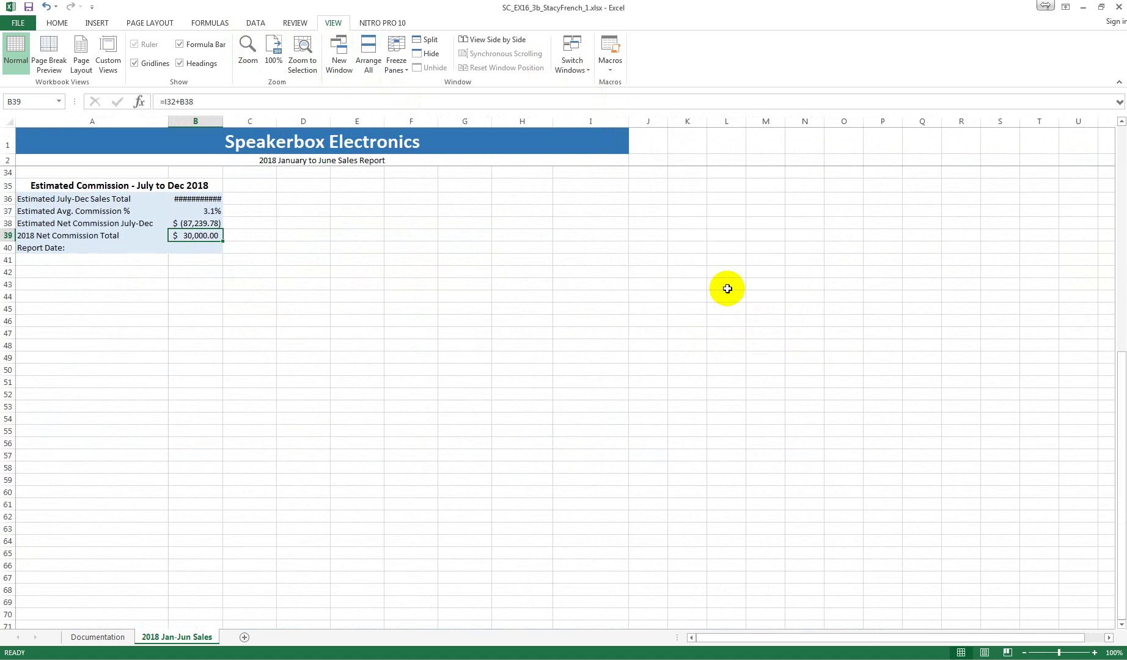
- Set a custom zoom magnification of 125% for the 2018 Jan-Jun Sales worksheet
scroll(727, 288, up, 1)
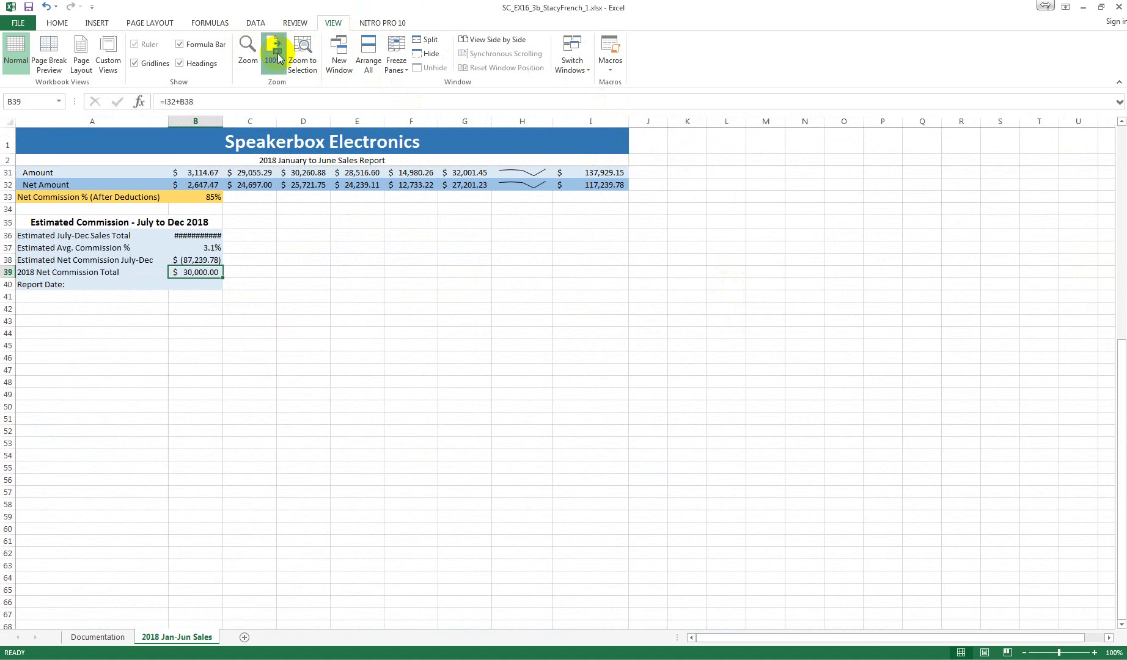
click(249, 58)
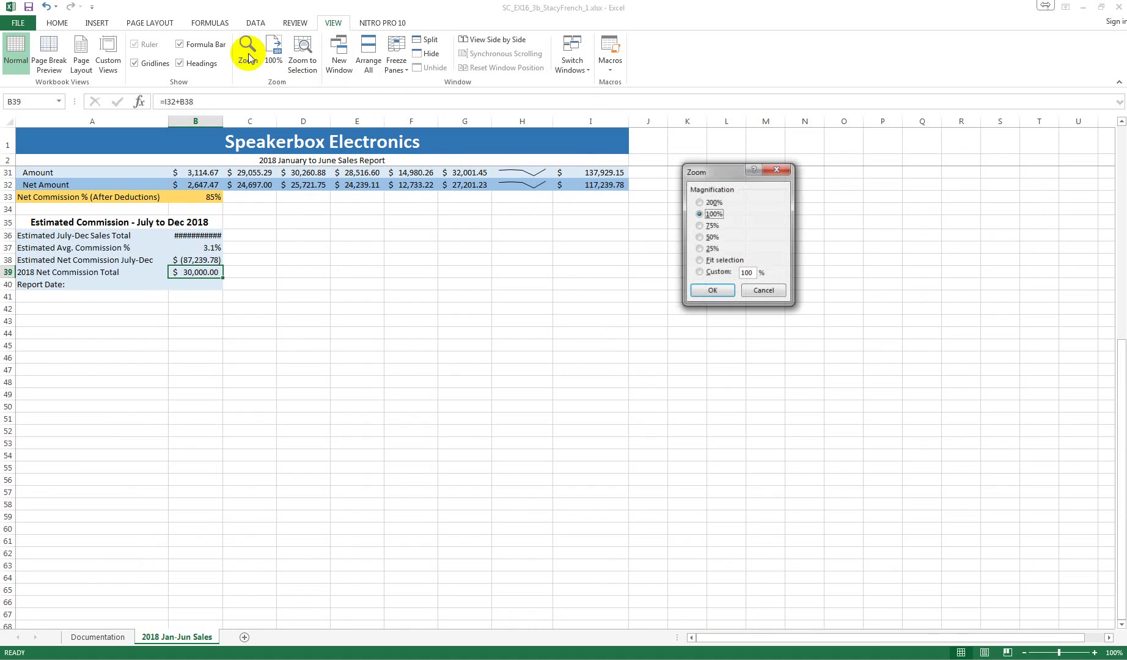
click(755, 272)
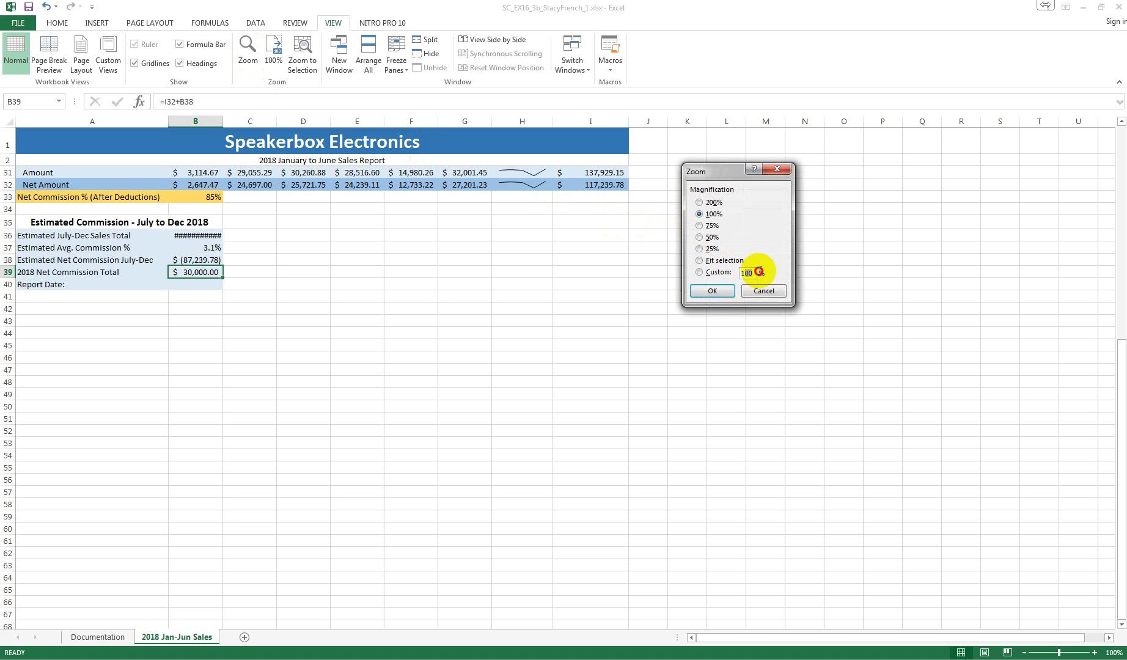
text(125)
key(Return)
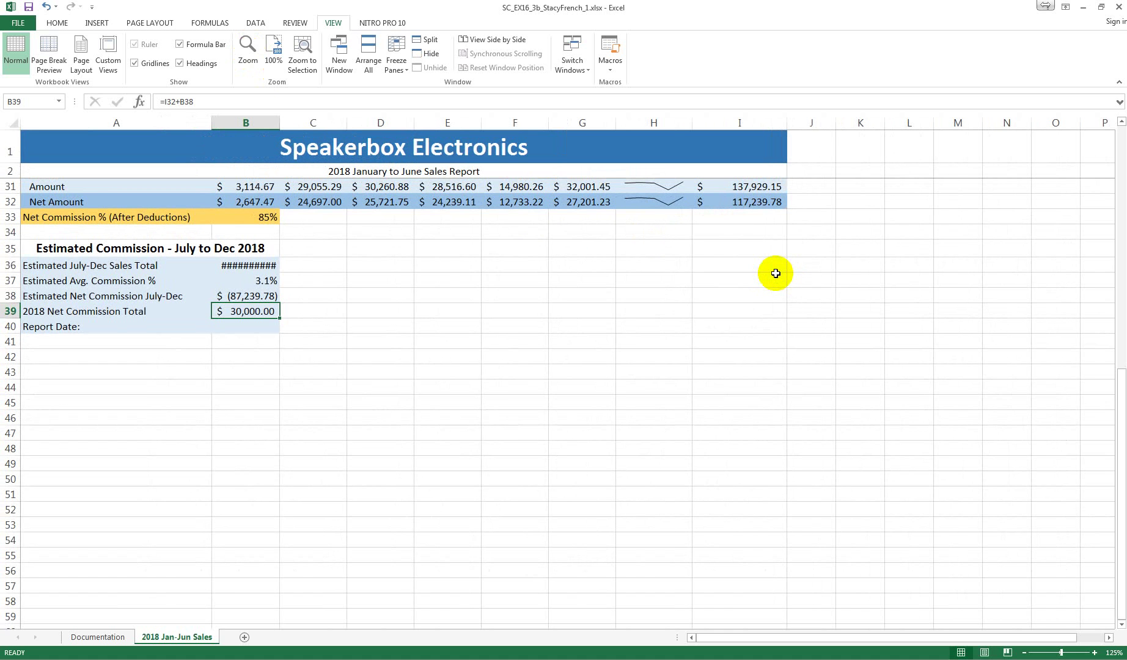
- Fill the January commission Amount formula in B31 and Net Amount formula in B32 across to June, through G31 and G32
scroll(851, 287, up, 3)
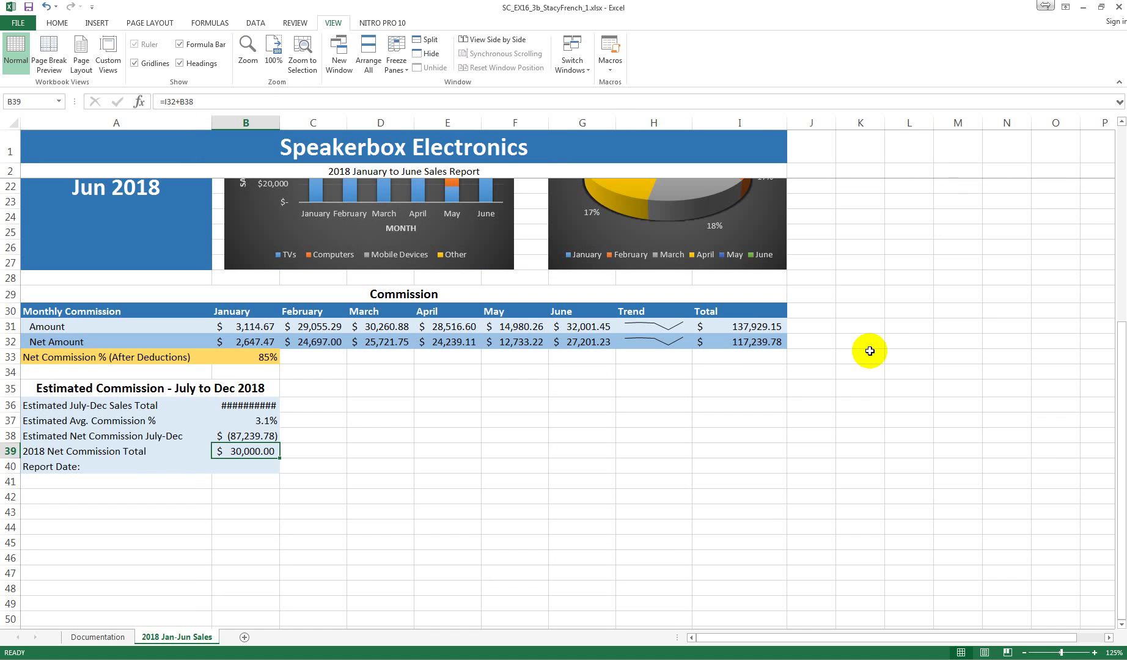
click(743, 329)
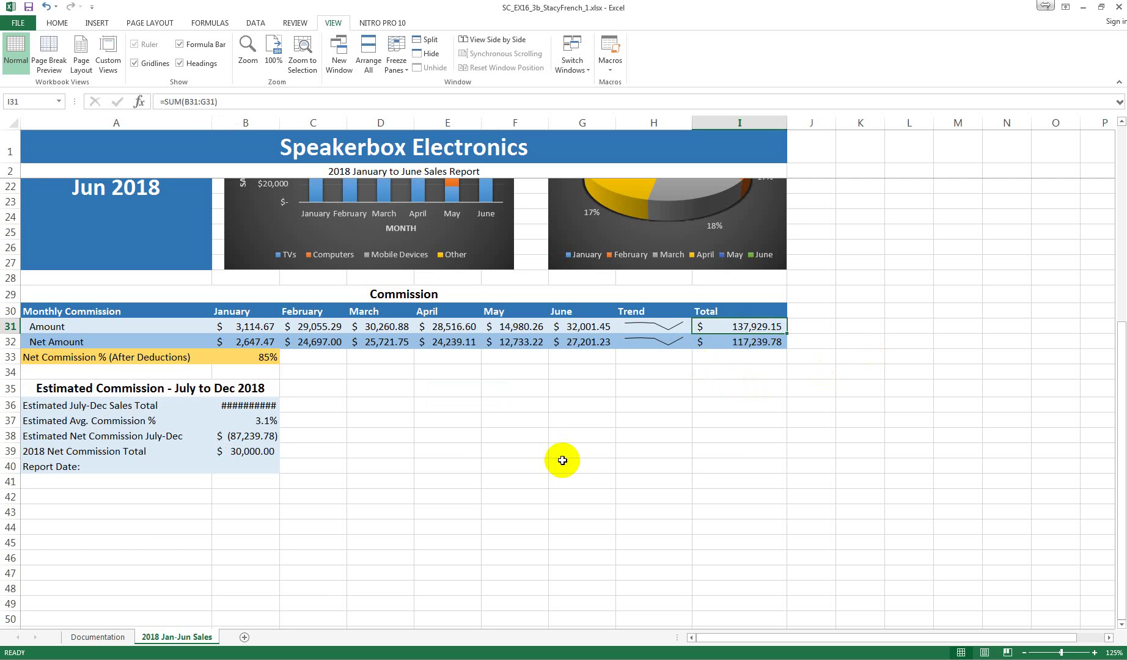
click(252, 326)
drag(278, 333, 589, 334)
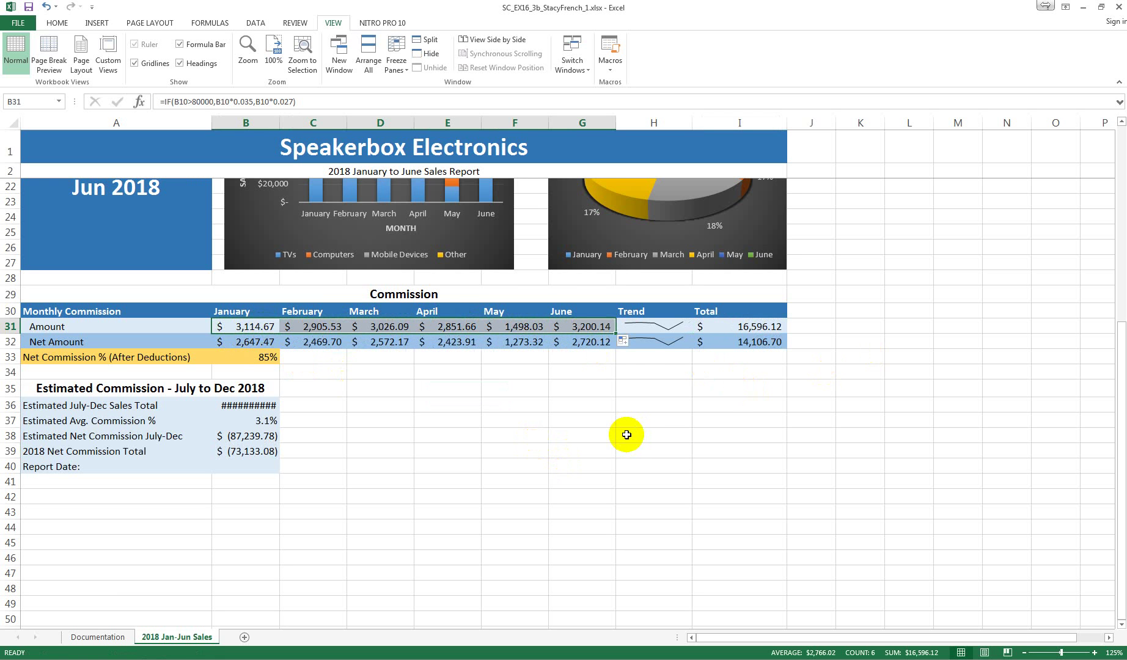
click(269, 343)
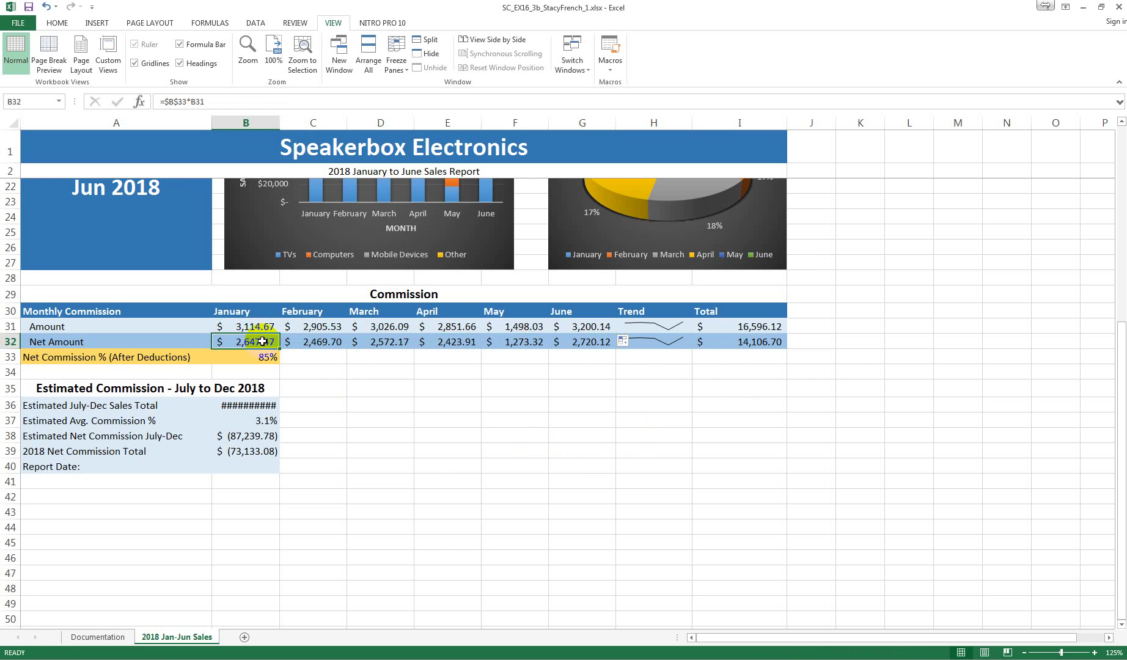
drag(280, 348, 591, 355)
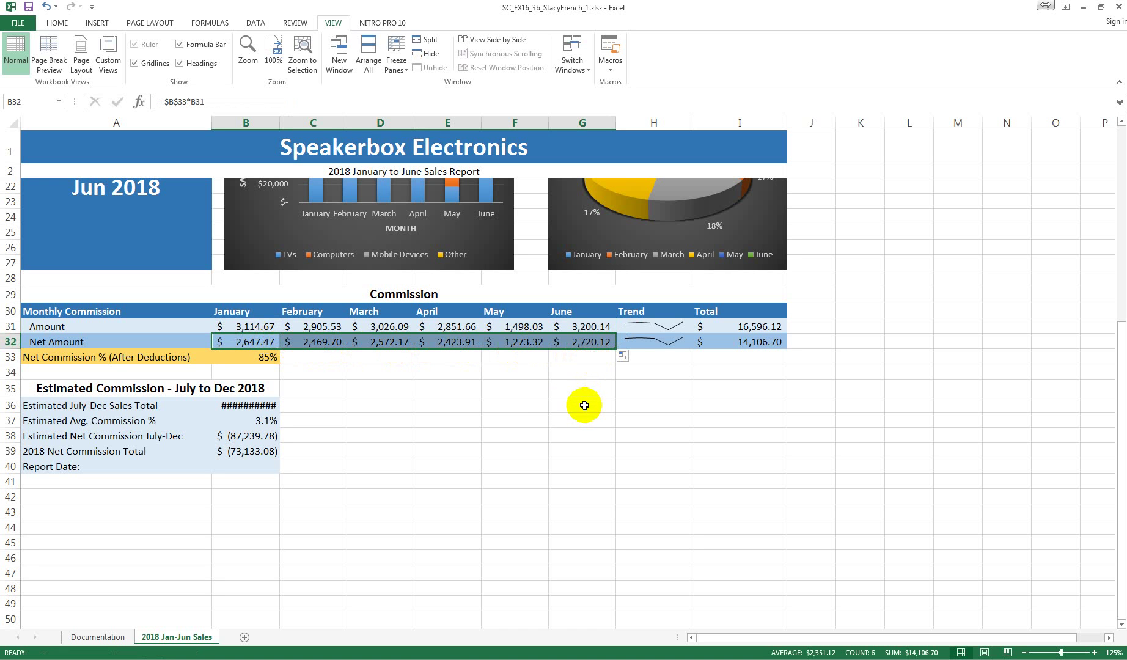
click(499, 404)
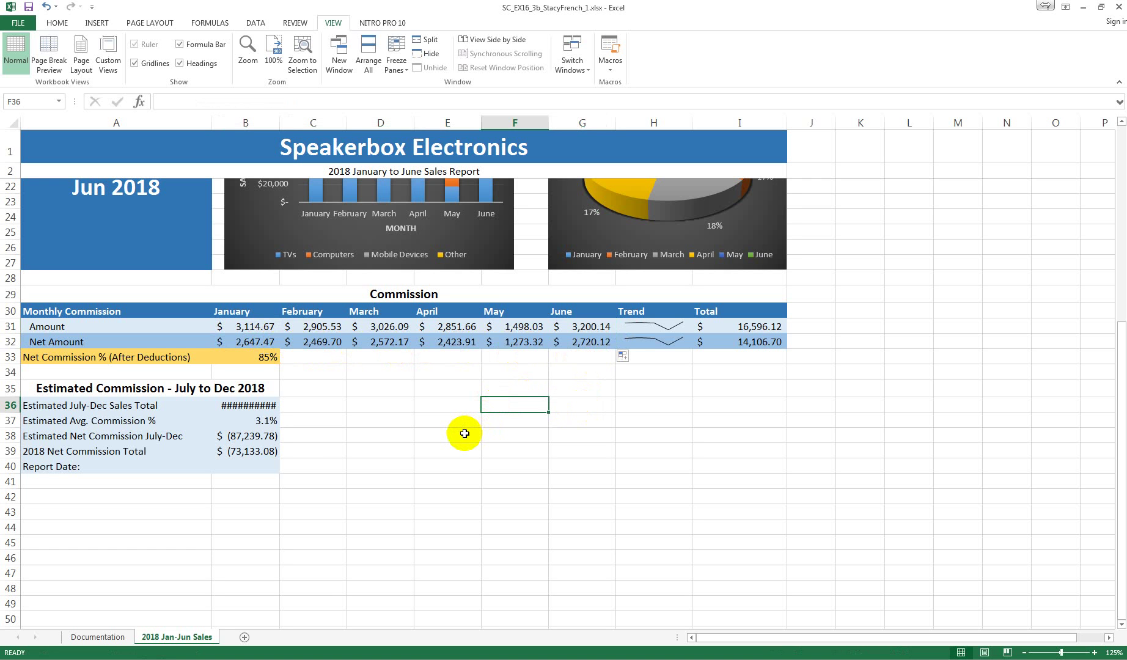
- Rerun Goal Seek on B39 with a target value of 30000 by changing cell B36, and keep the solution
click(248, 453)
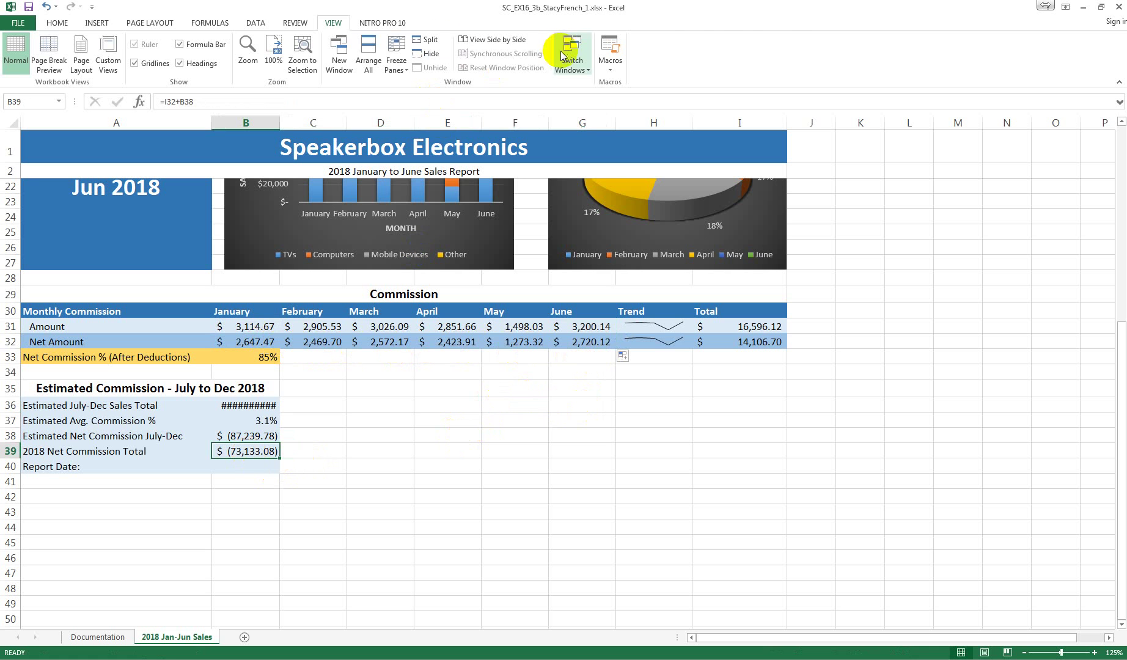
click(255, 23)
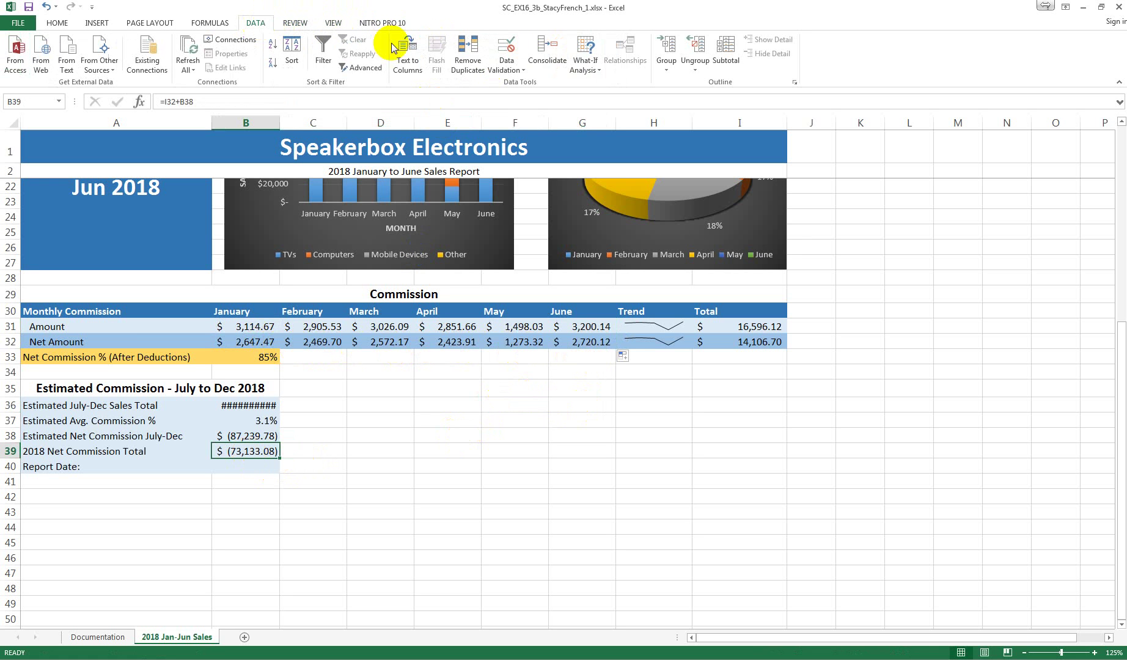
click(588, 72)
click(608, 98)
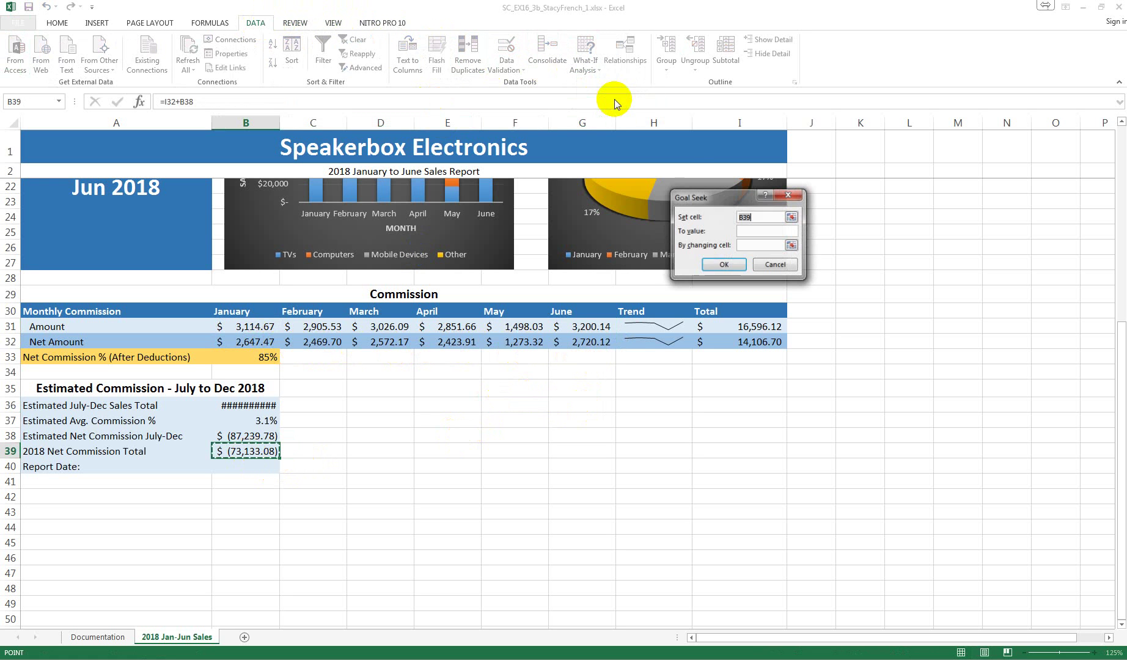
click(758, 246)
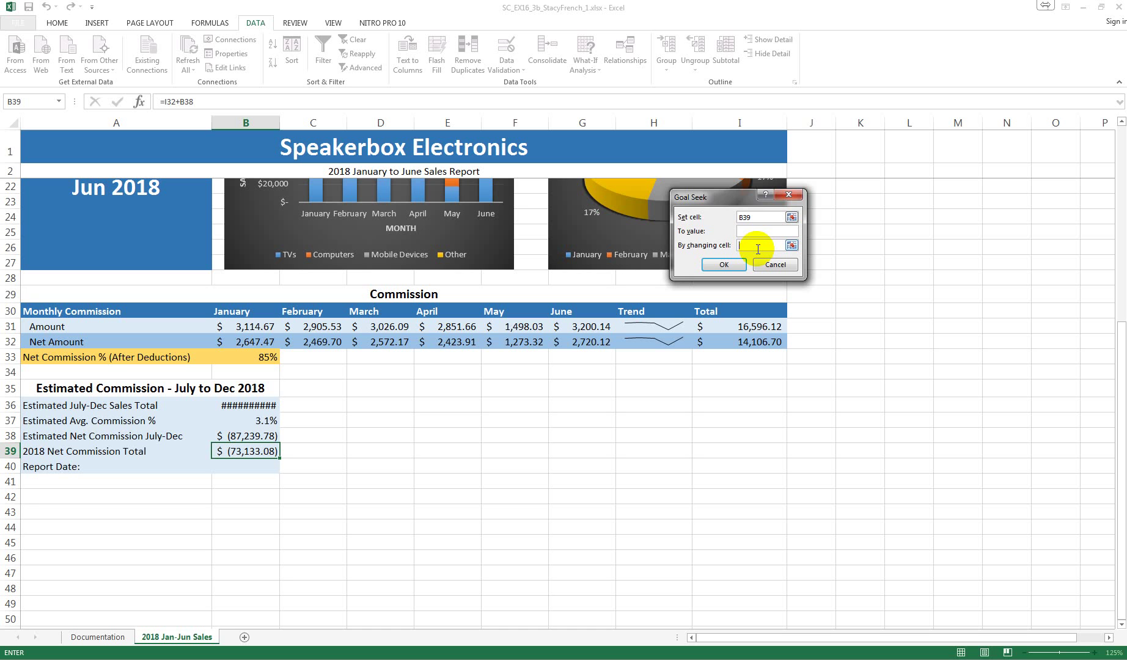
text(B36)
click(757, 231)
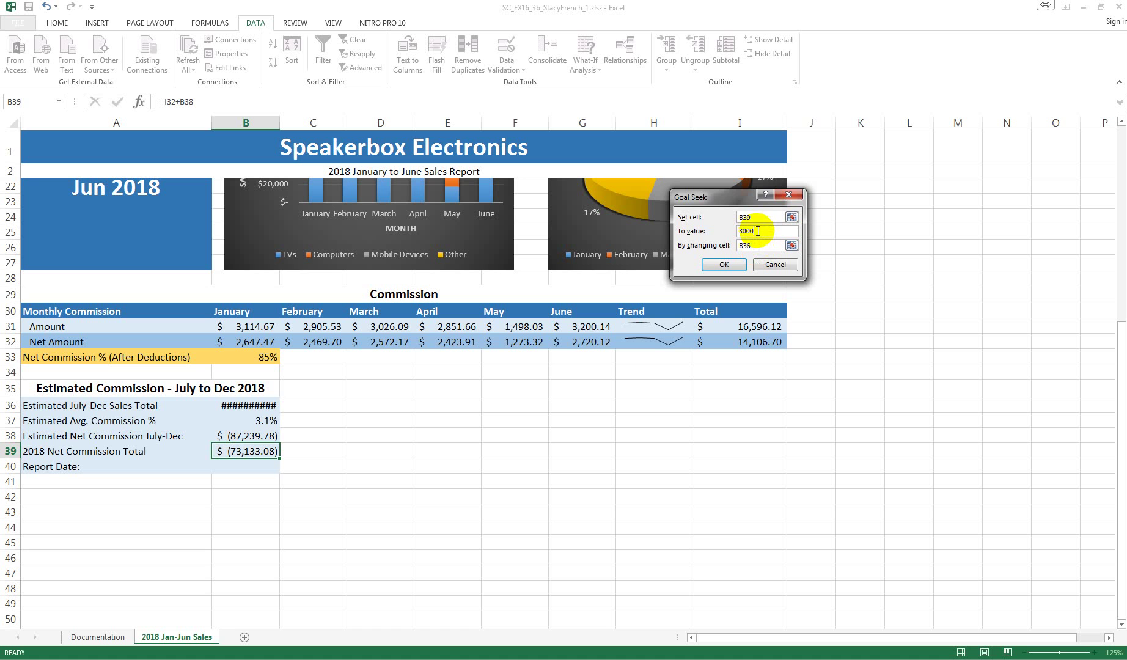
click(722, 264)
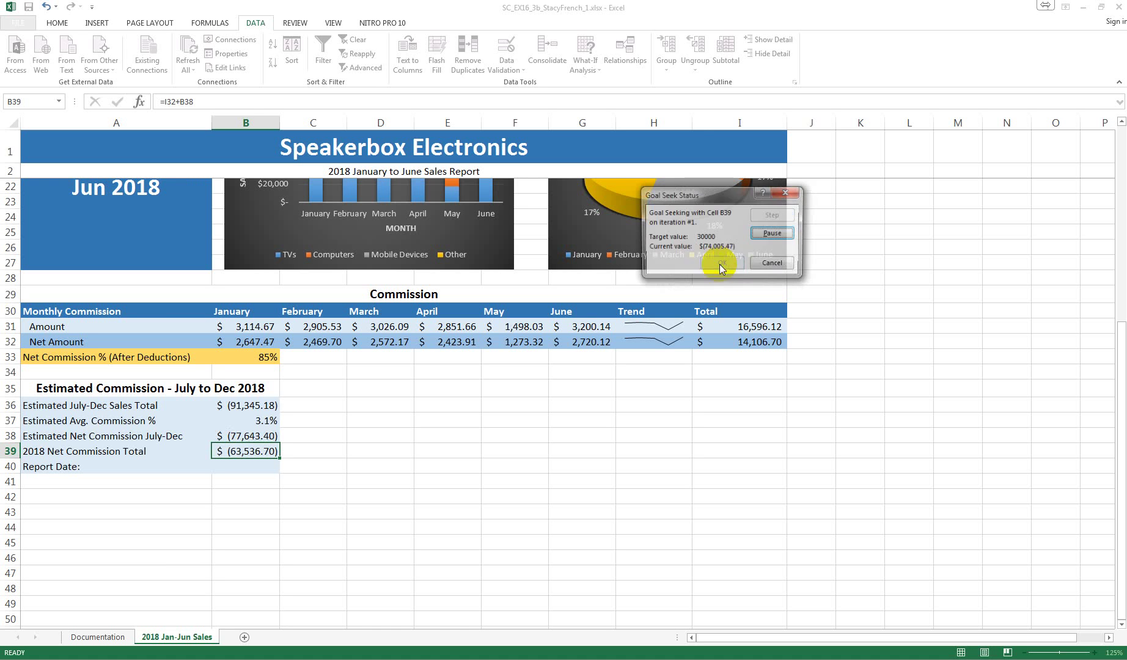
click(721, 264)
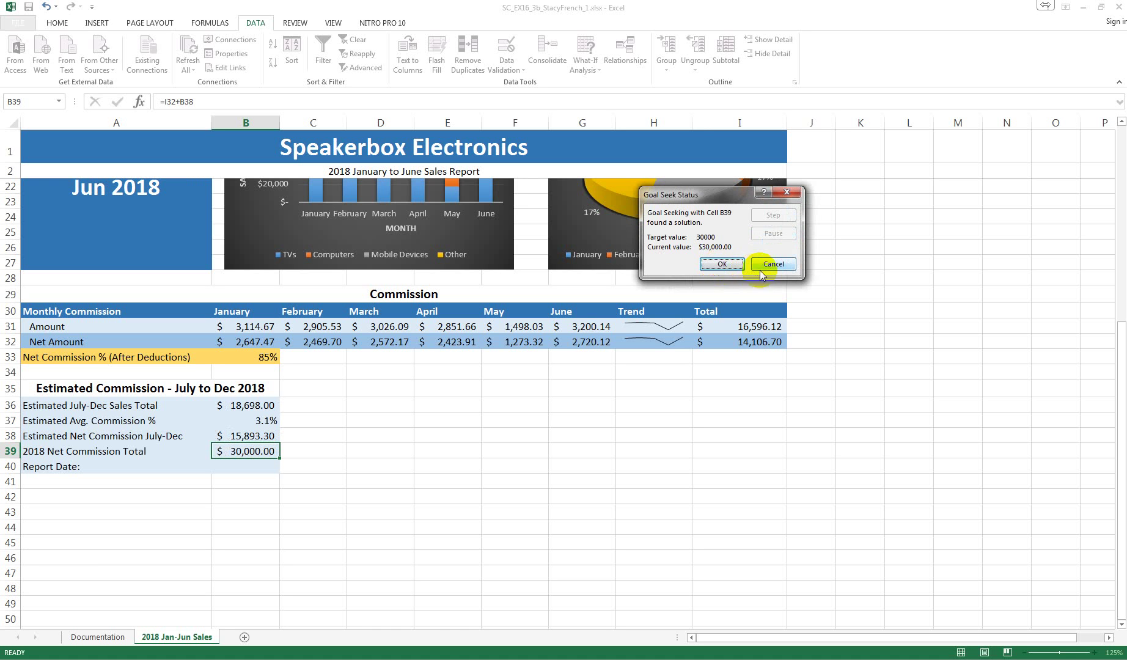
key(alt+Tab)
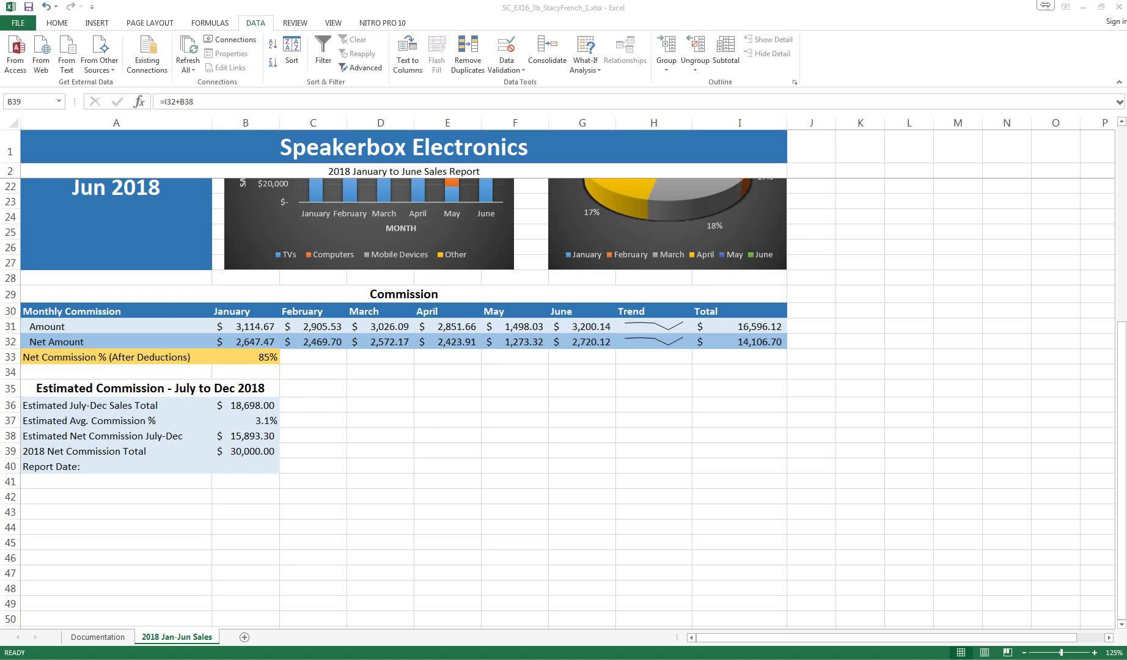
- Insert the NOW function in cell B40 as the report date
click(252, 466)
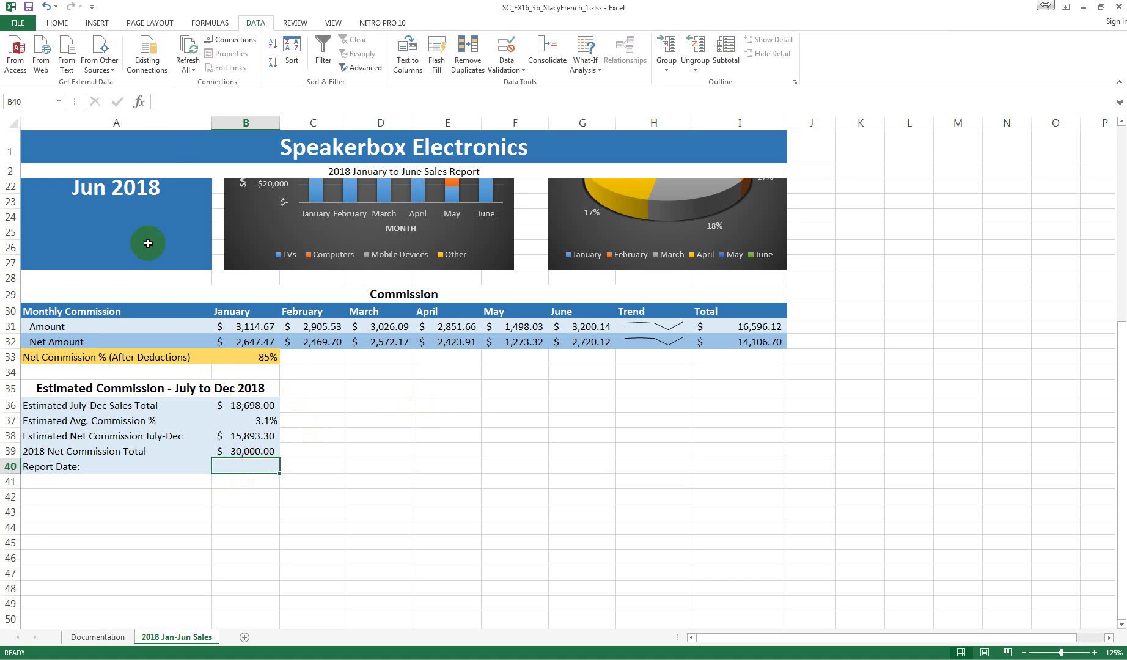
click(138, 102)
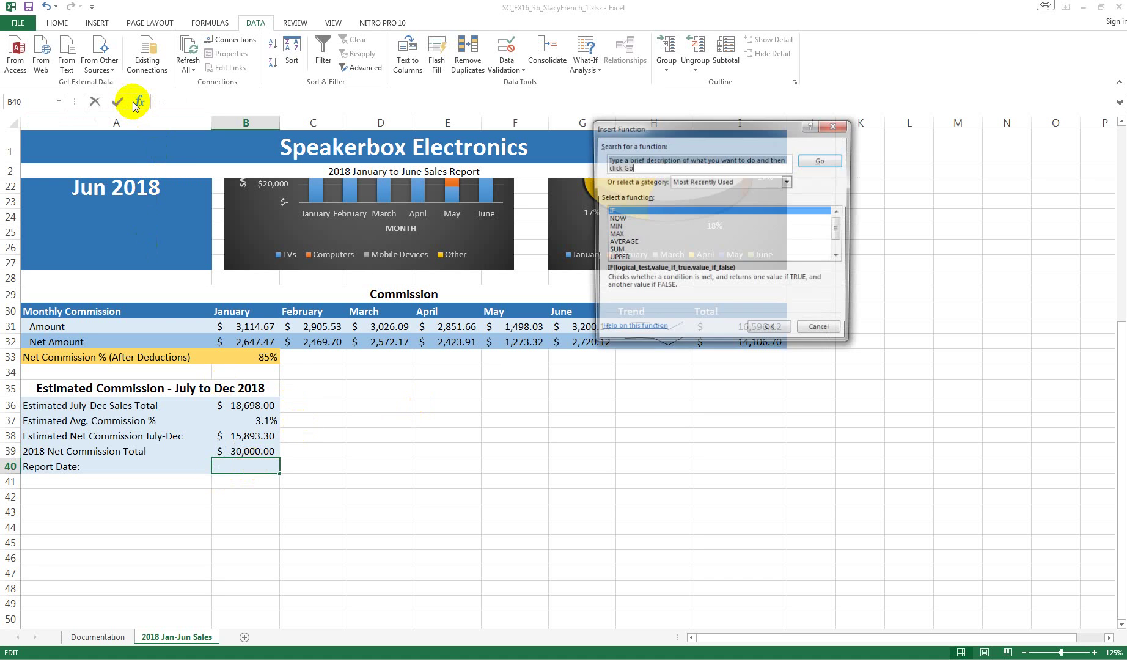
click(615, 218)
click(771, 330)
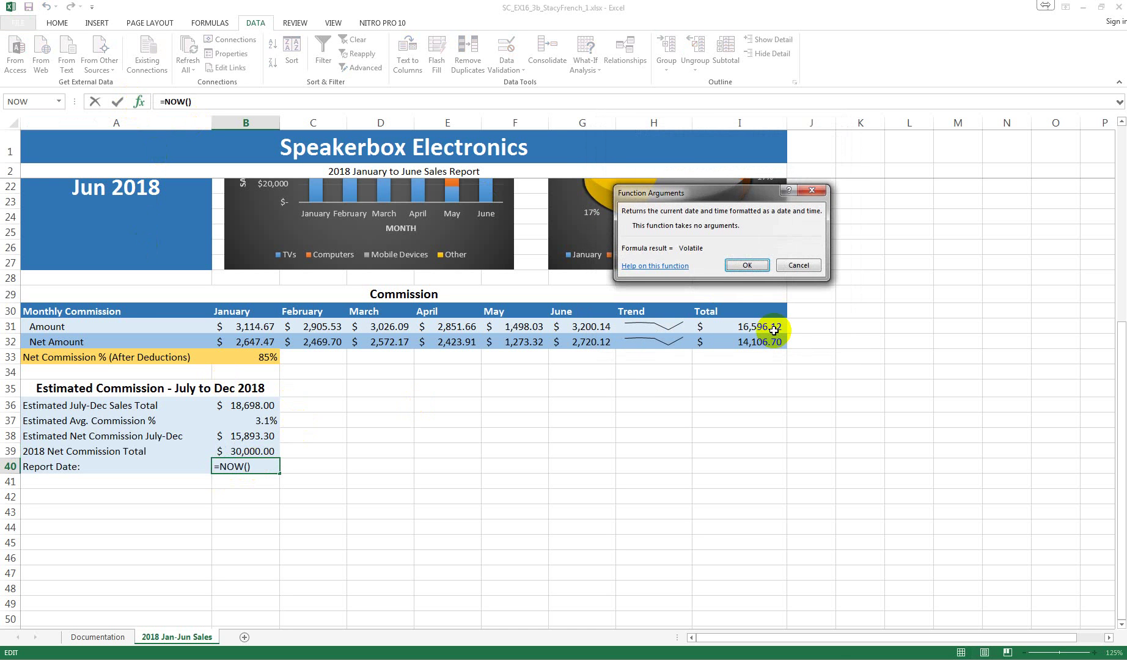
click(747, 265)
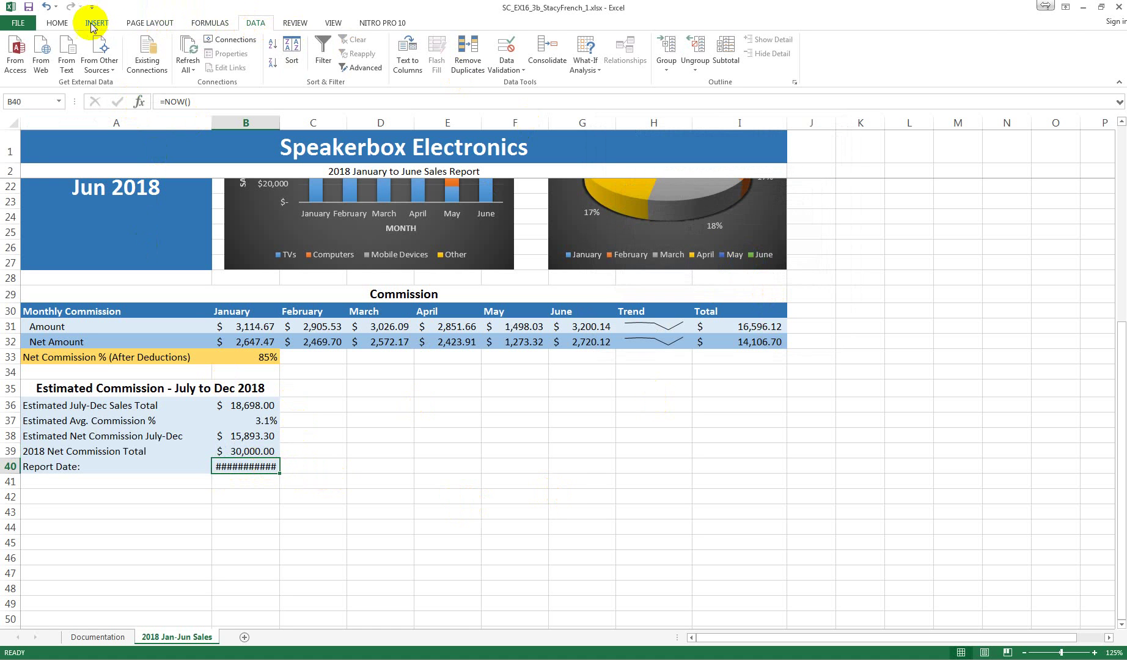
- Apply the Short Date number format to the report date in B40
click(57, 22)
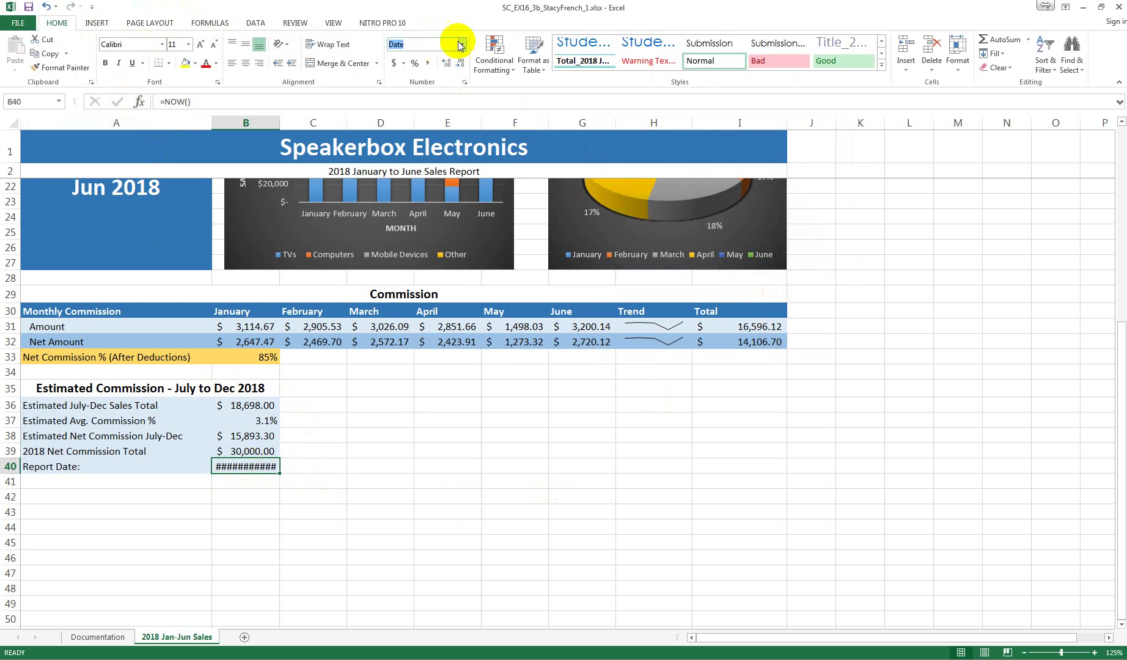
click(462, 44)
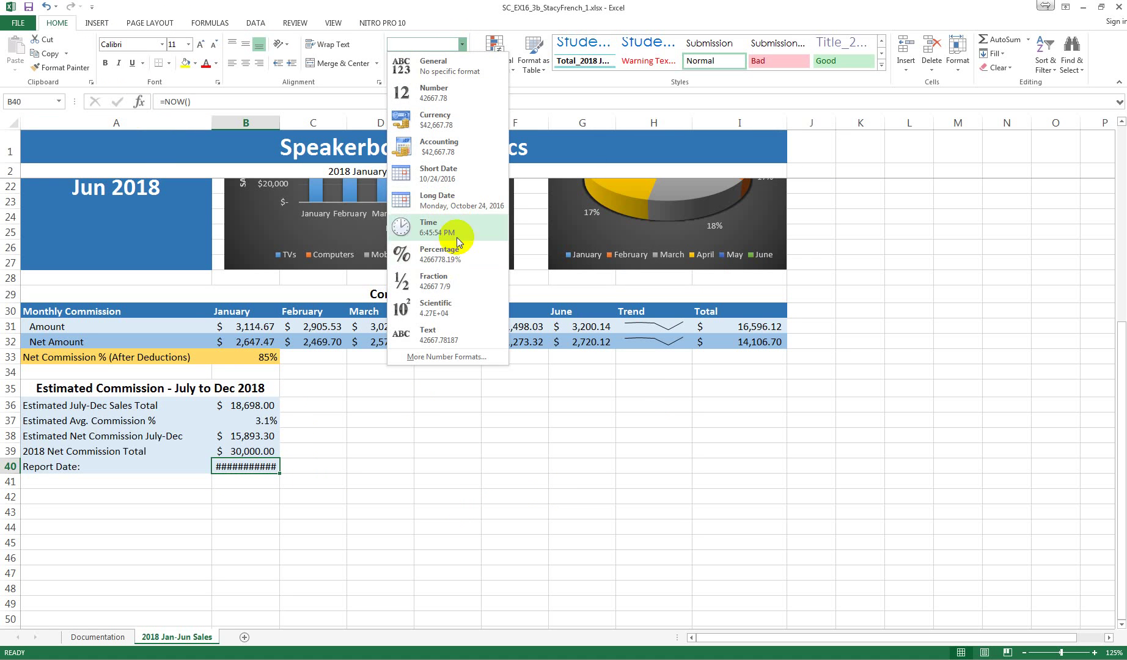
click(454, 183)
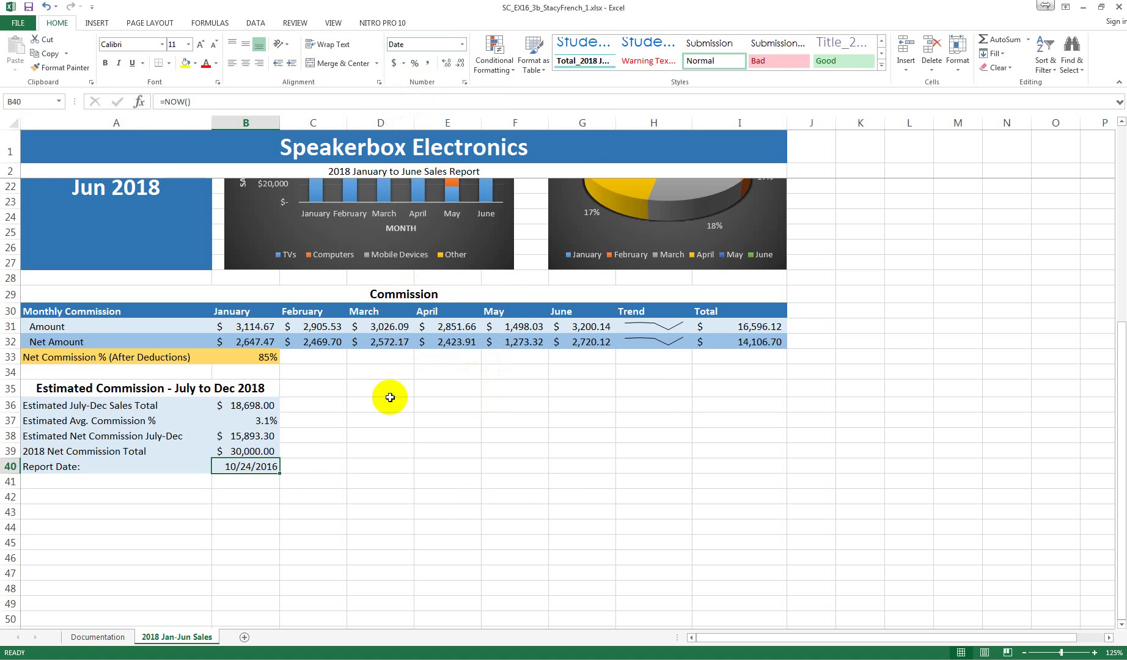
key(alt+Tab)
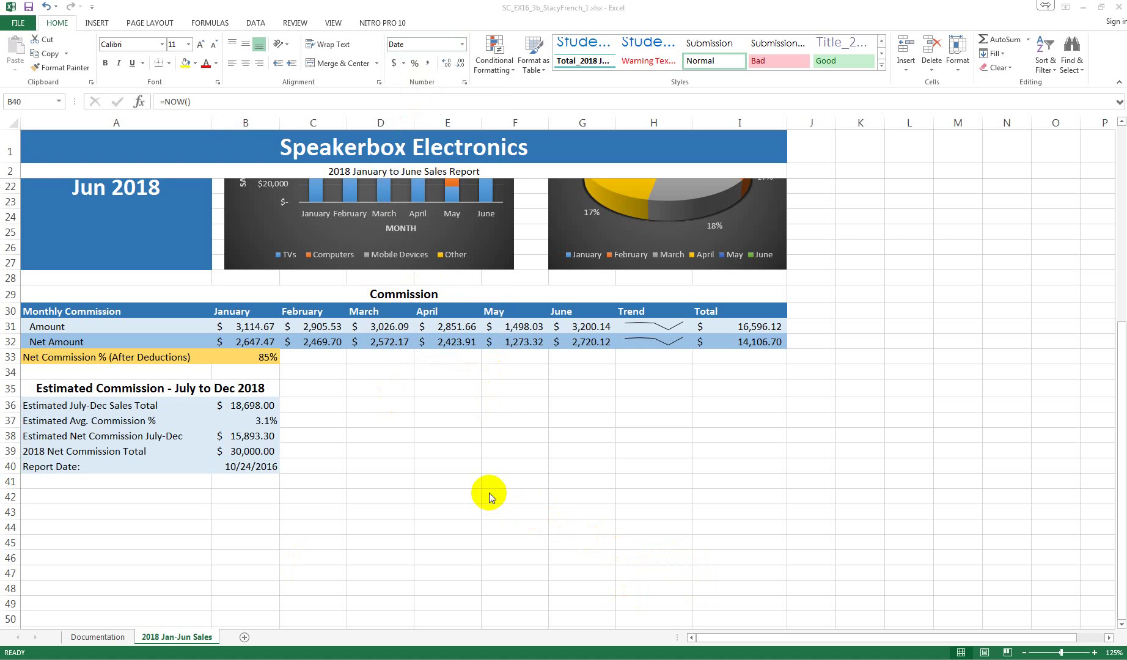
- Insert the recommended Clustered Column chart from the monthly commission data in A30:G32
scroll(544, 498, up, 4)
scroll(546, 501, up, 3)
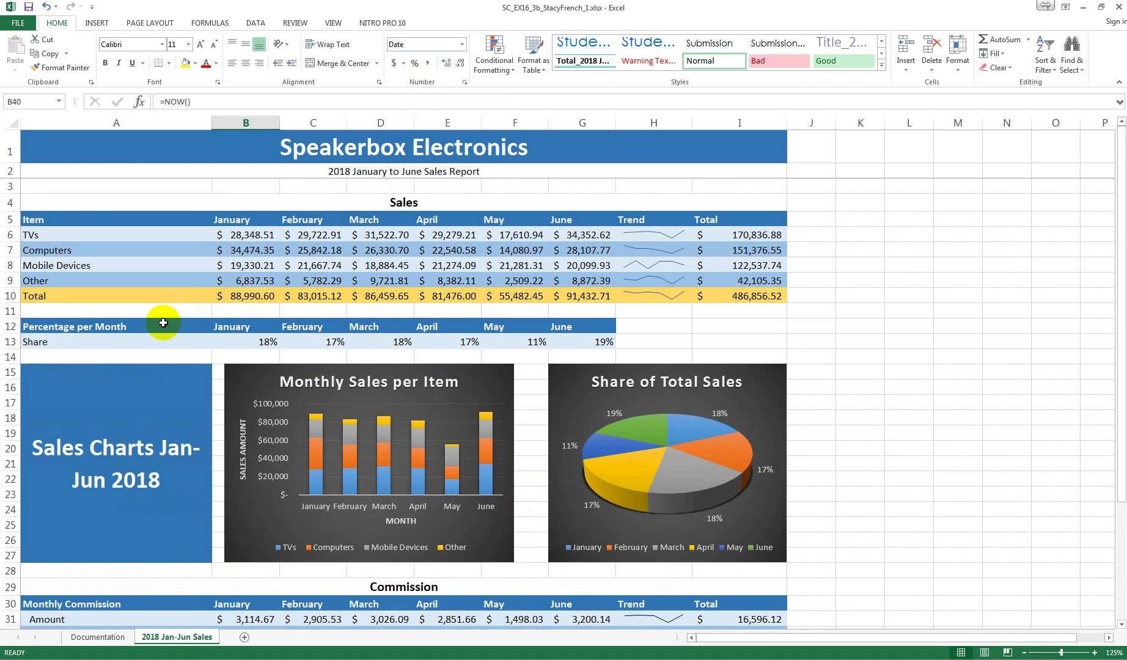
scroll(194, 343, down, 6)
scroll(199, 346, down, 1)
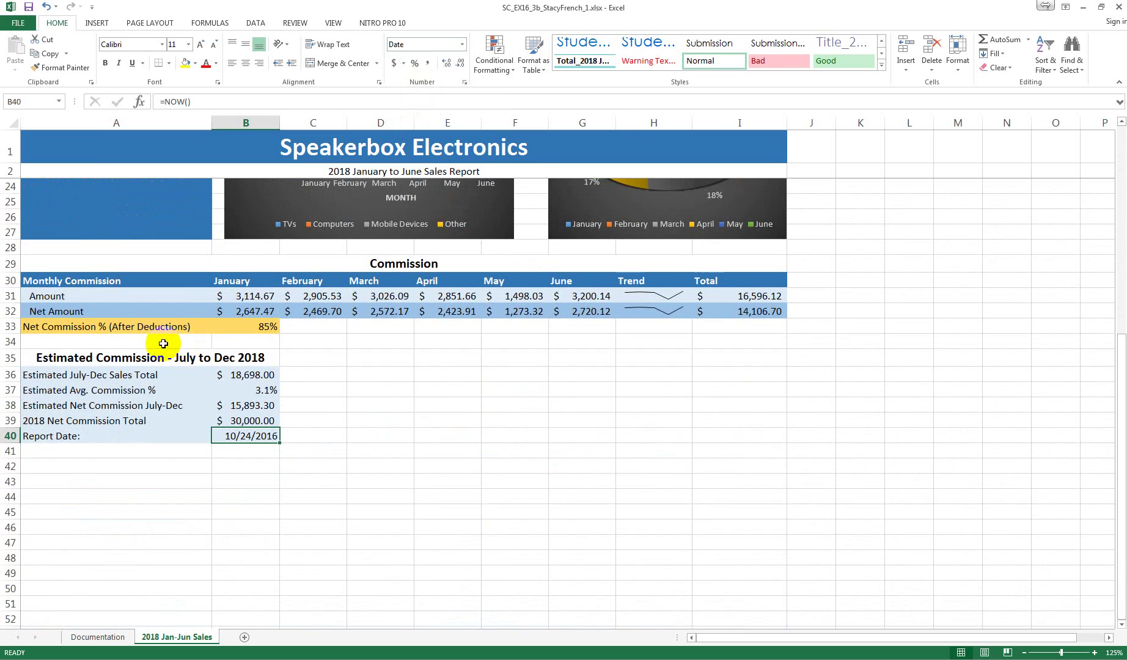
click(66, 282)
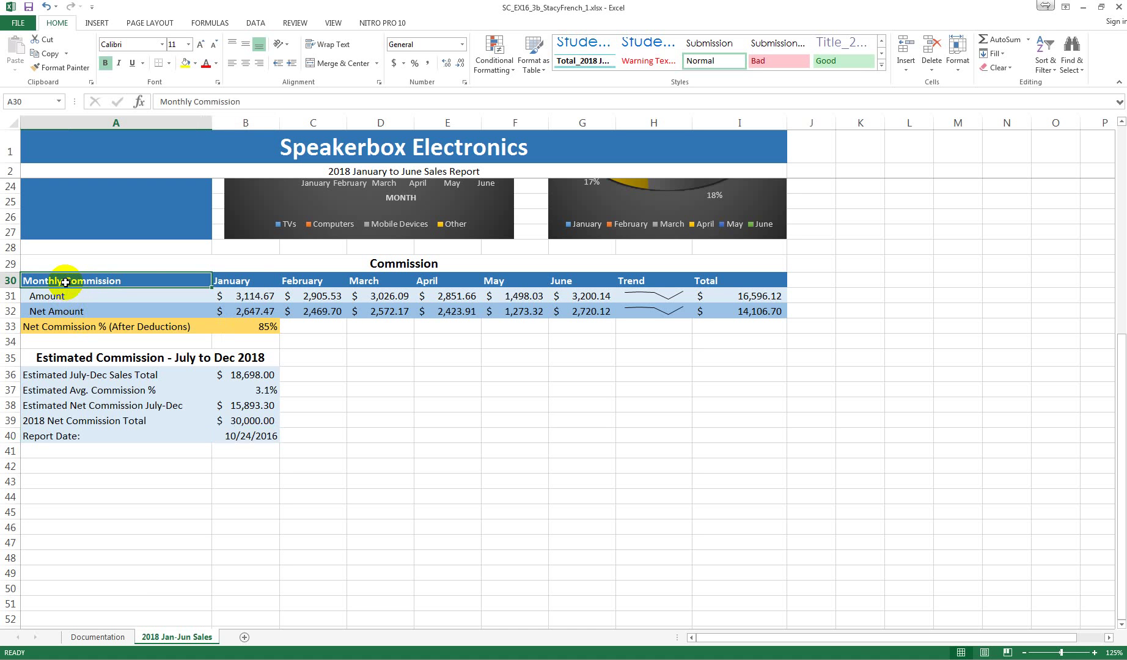
drag(65, 283, 556, 311)
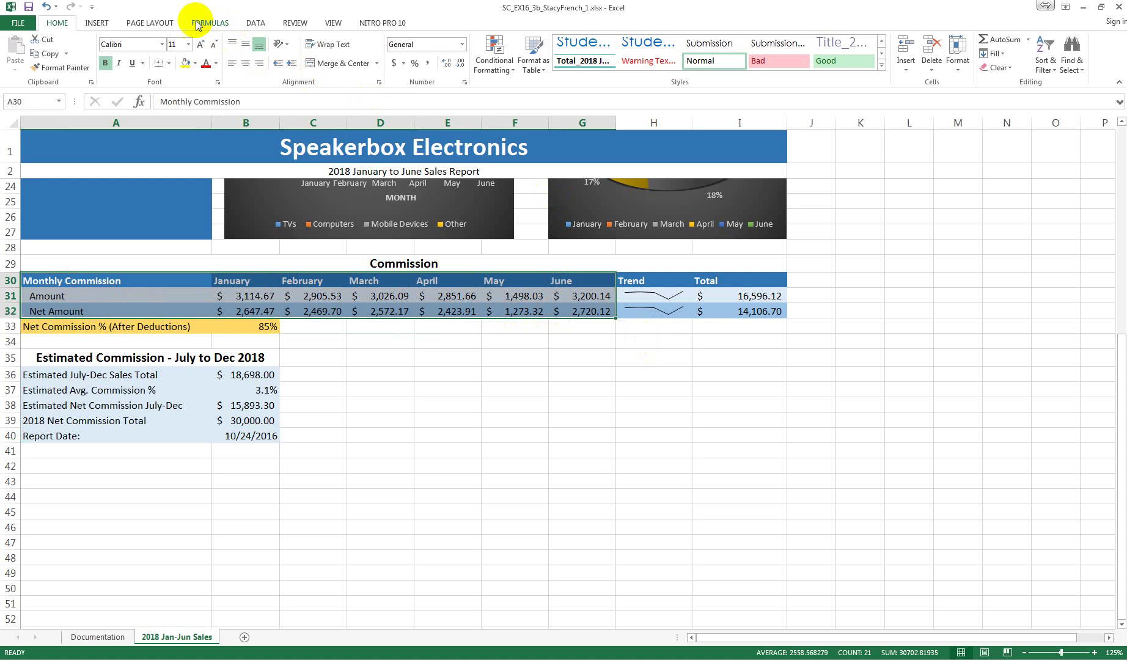
click(258, 24)
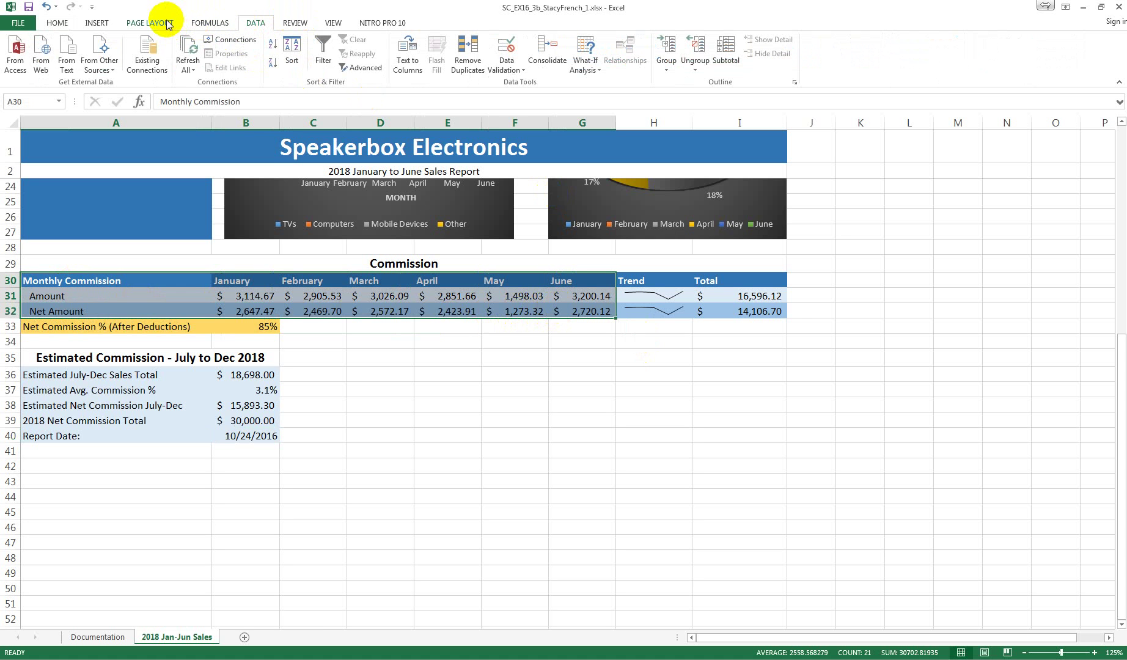
click(96, 22)
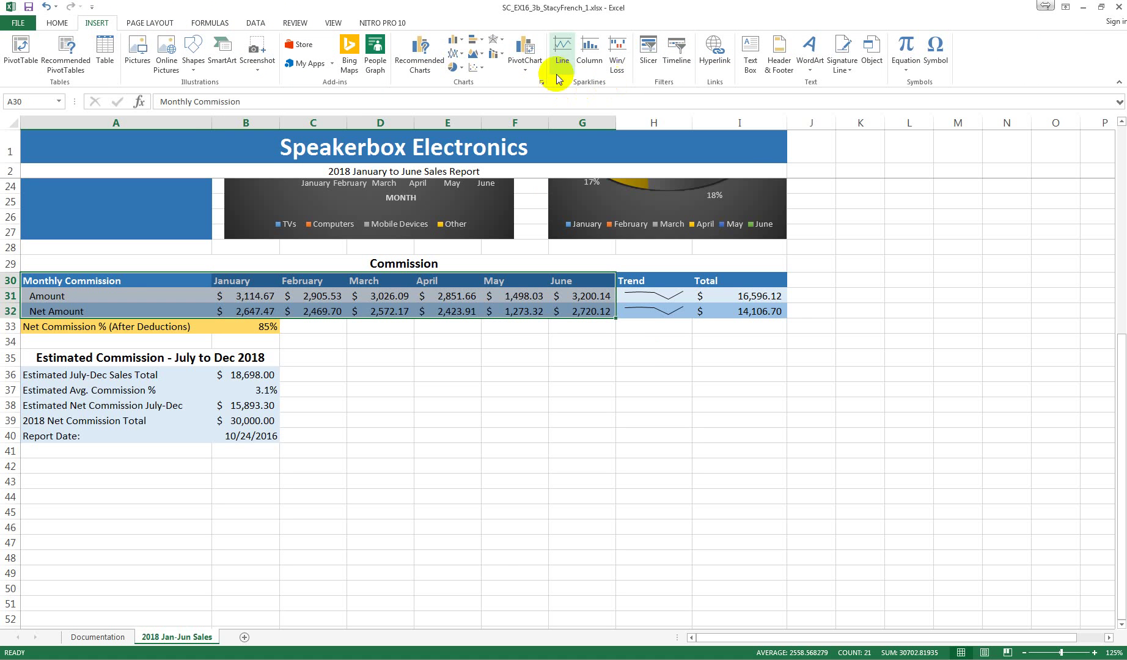
click(420, 55)
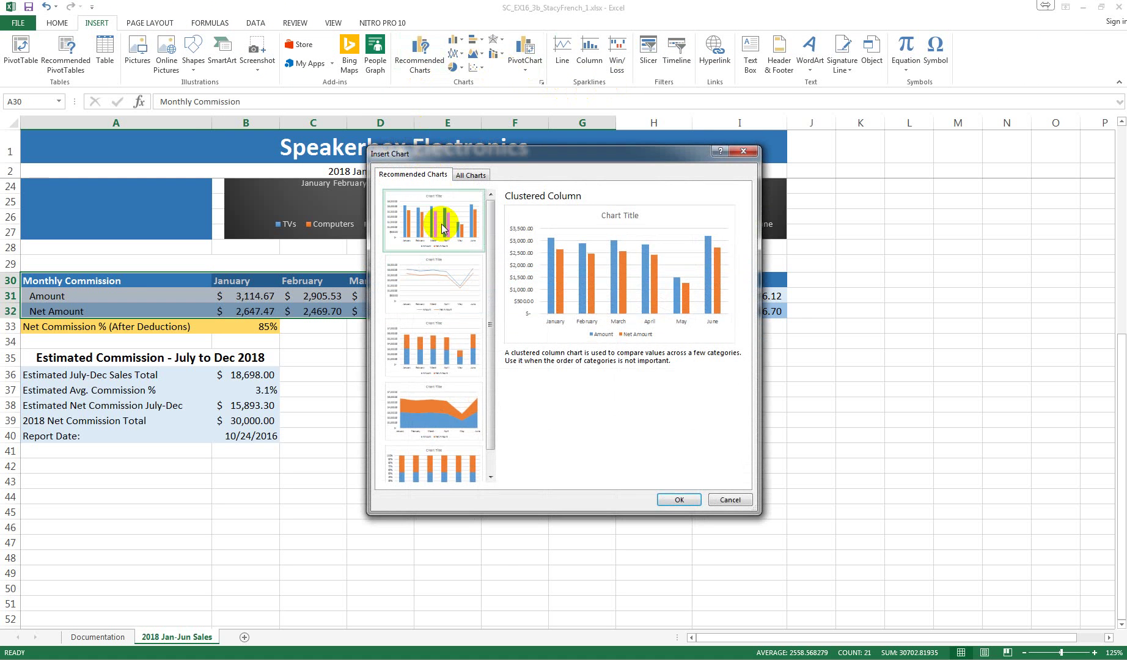
click(680, 499)
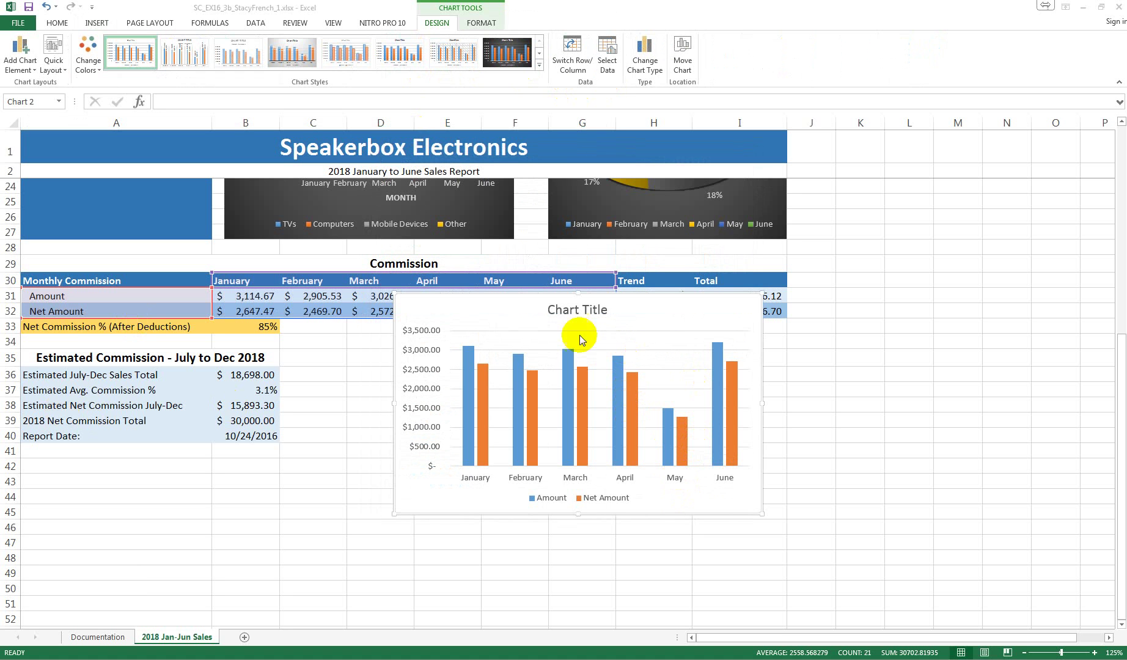
- Move the new commission chart to its own new sheet named Sales Commissions
right_click(413, 304)
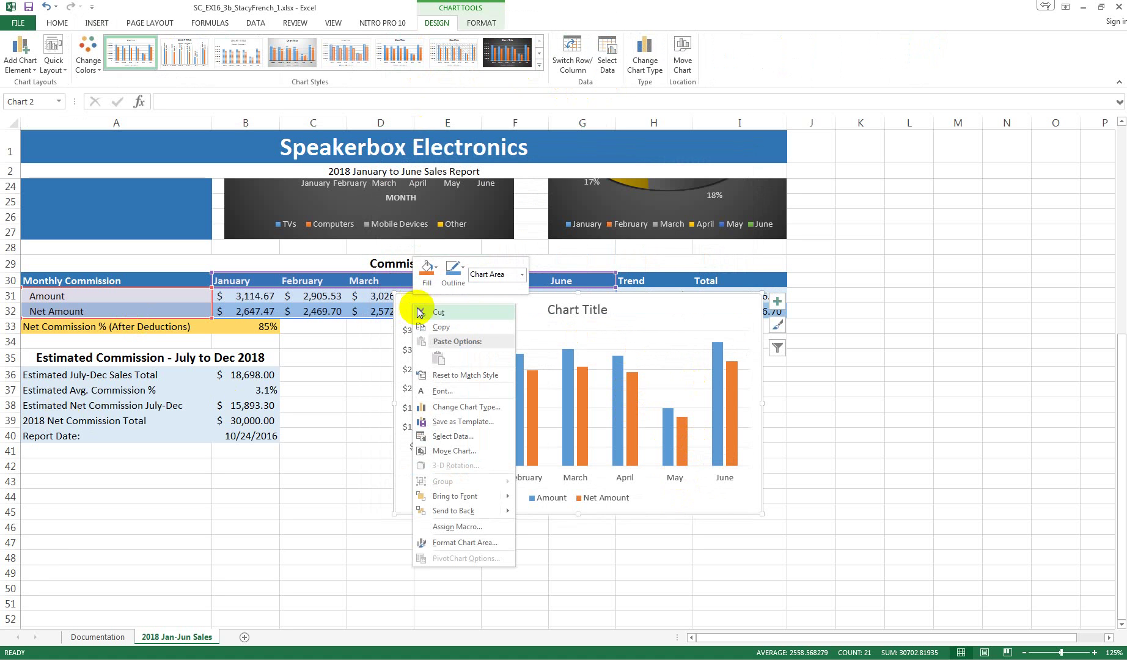
click(470, 451)
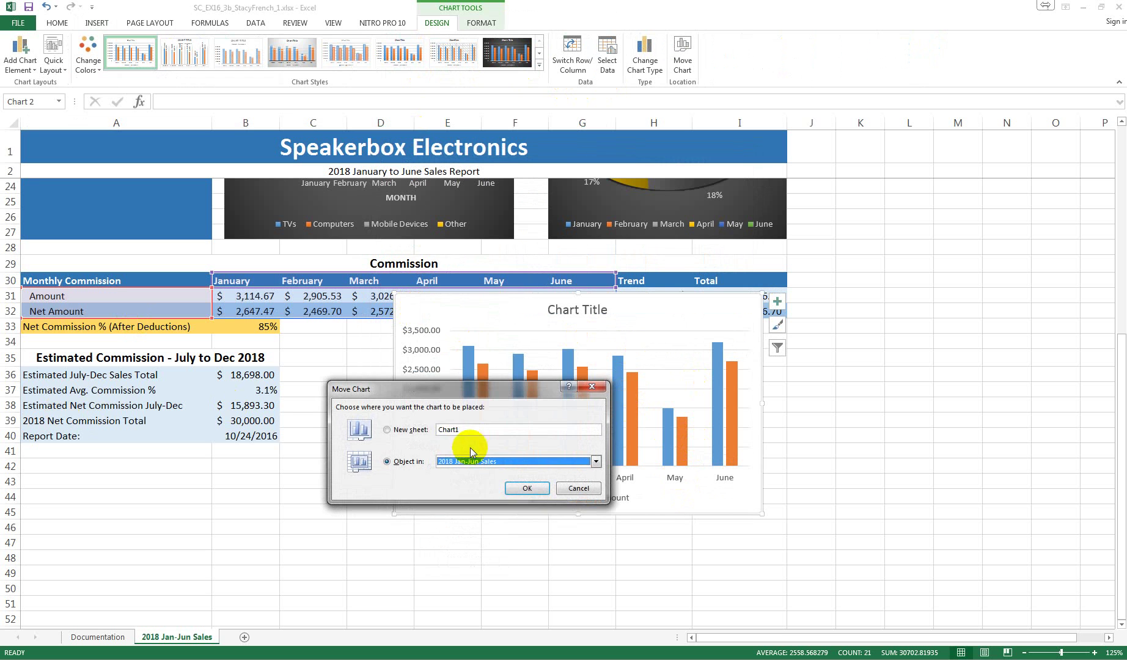
click(408, 429)
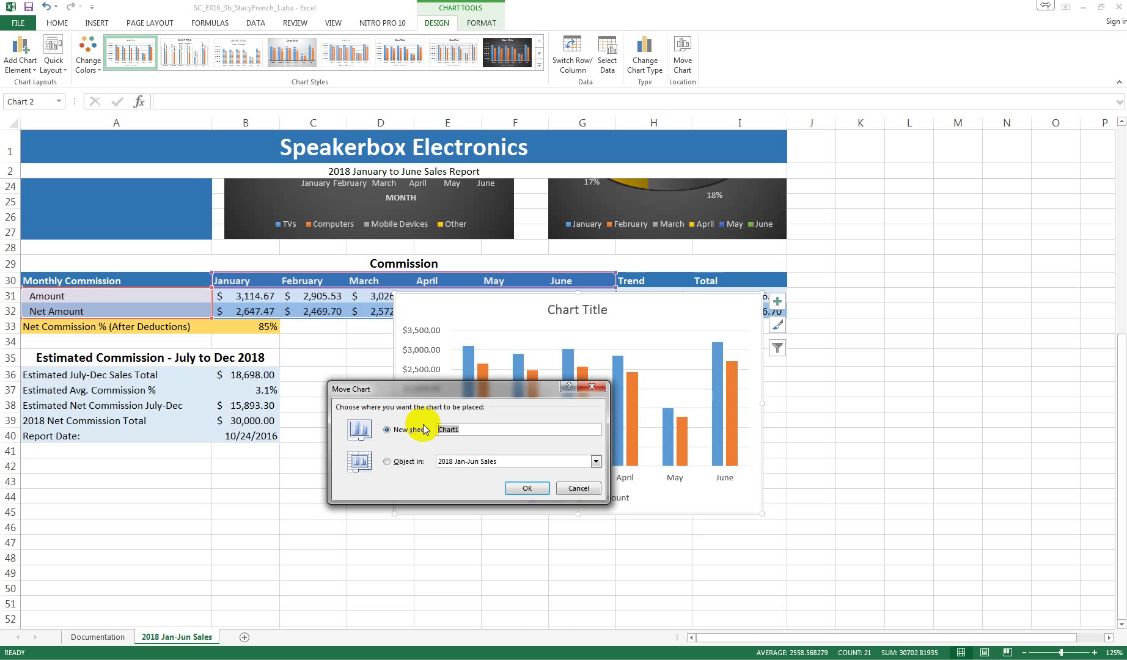
text(Sales Commissions)
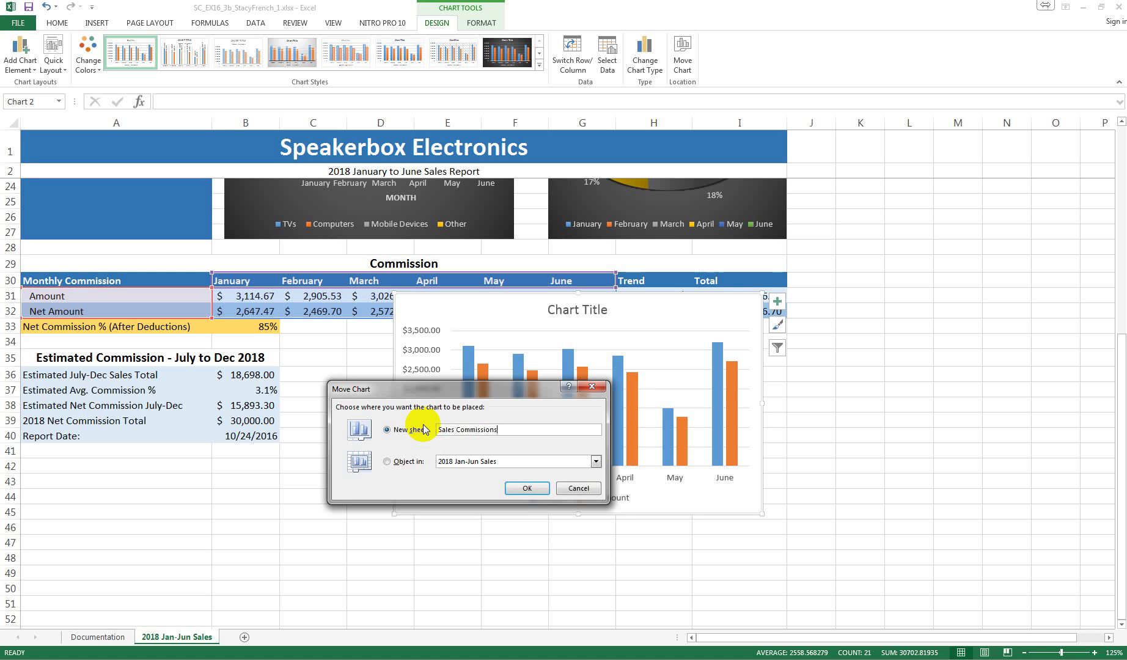
click(523, 488)
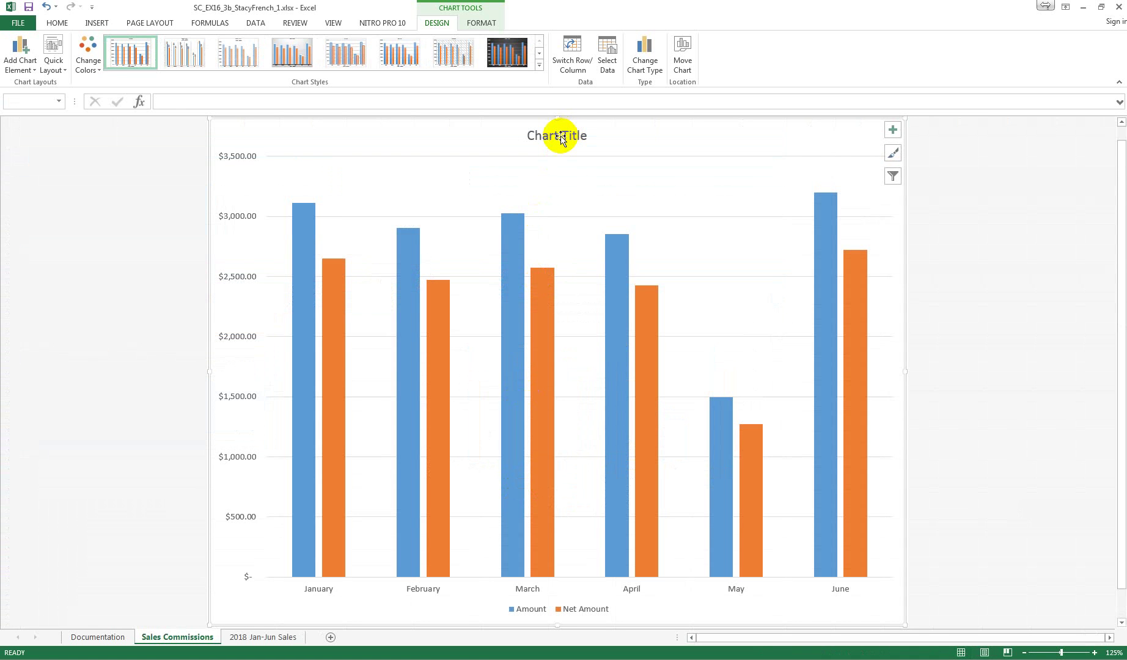
- Replace the placeholder title of the Sales Commissions chart with "Sales Commissions 2018"
double_click(557, 134)
click(559, 139)
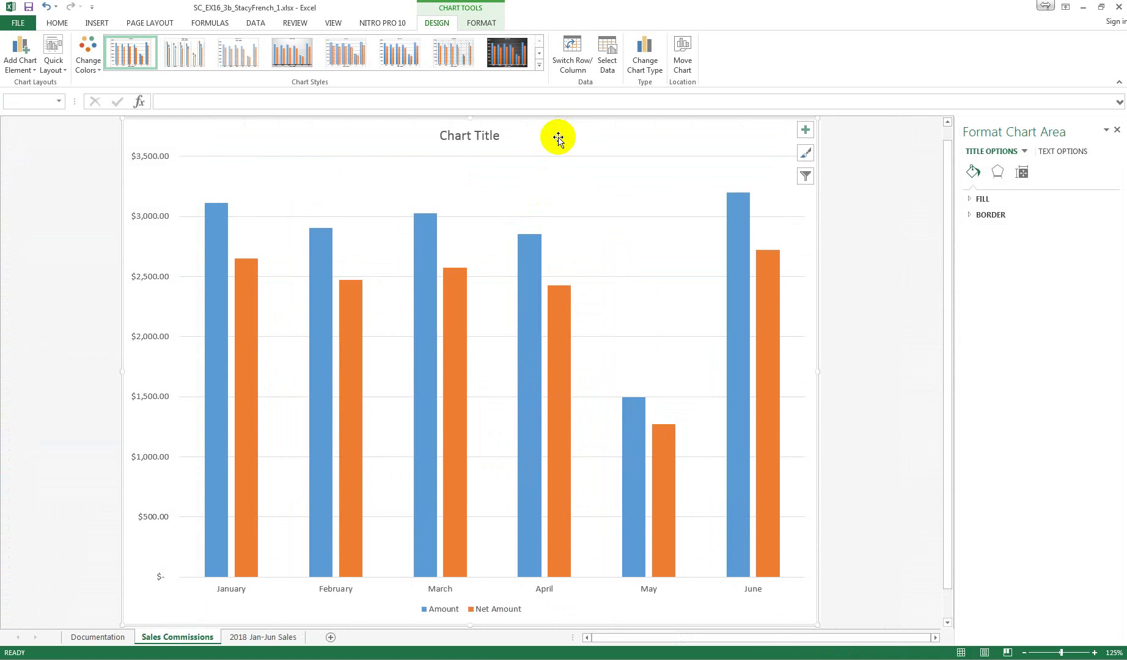
click(465, 133)
triple_click(474, 135)
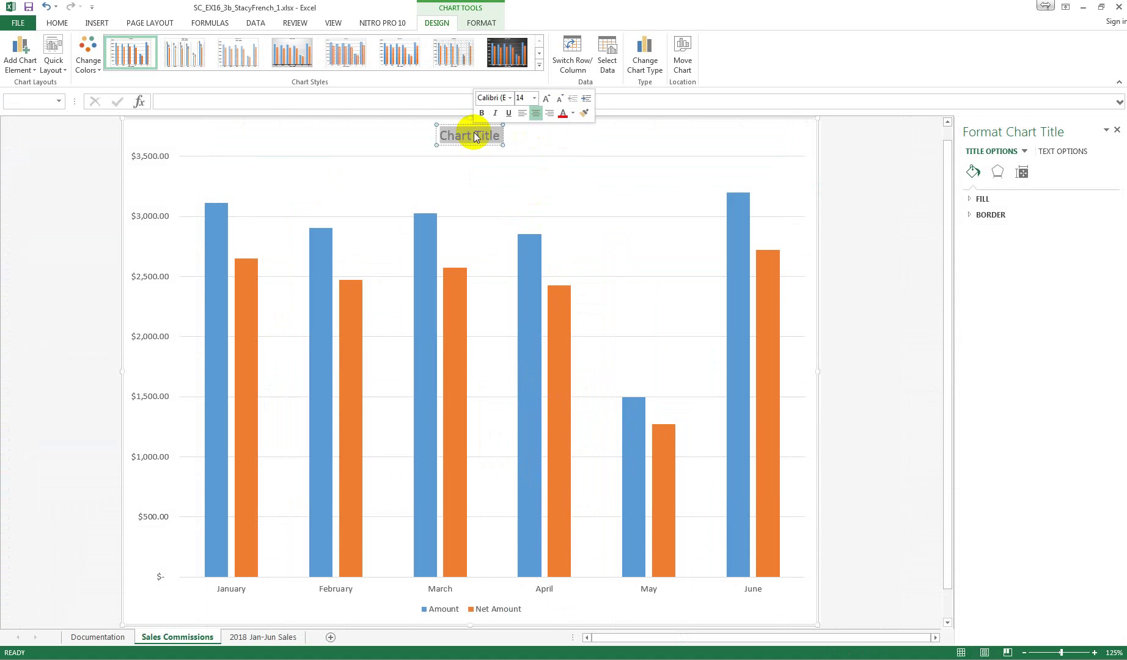
text(Sale)
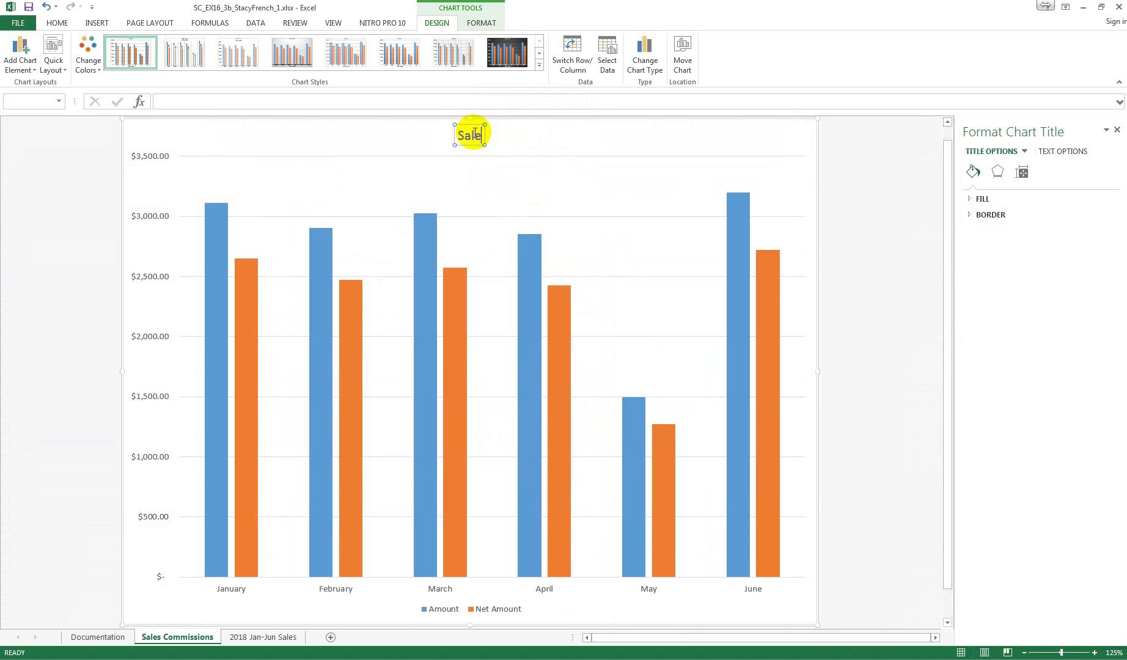
text(s Commi)
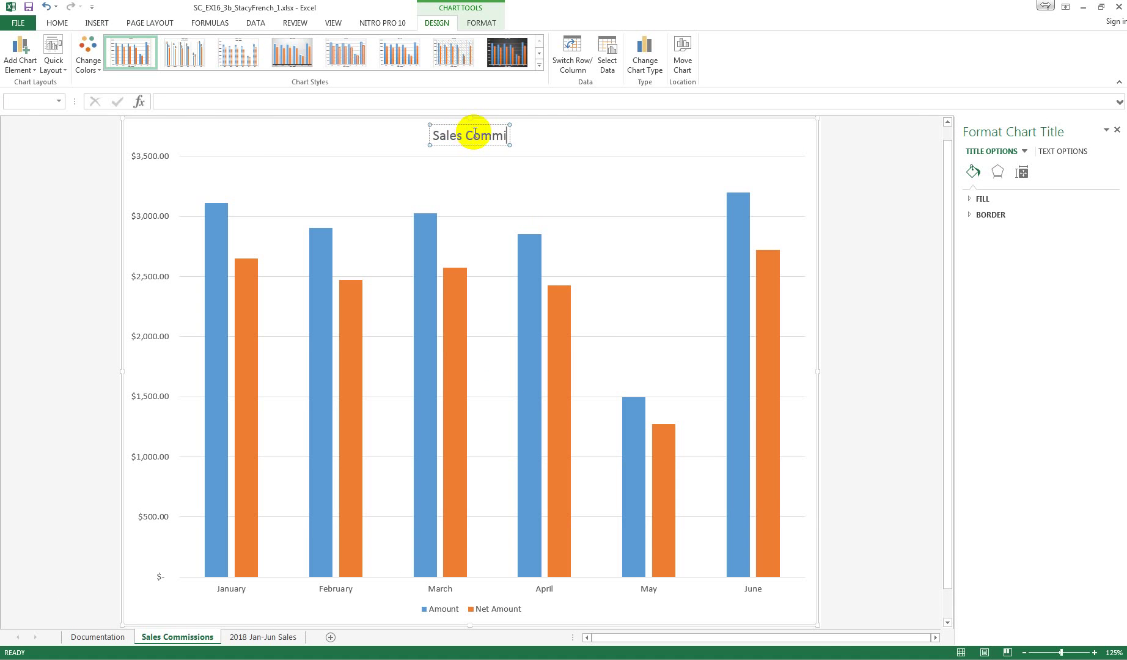
text(ssions)
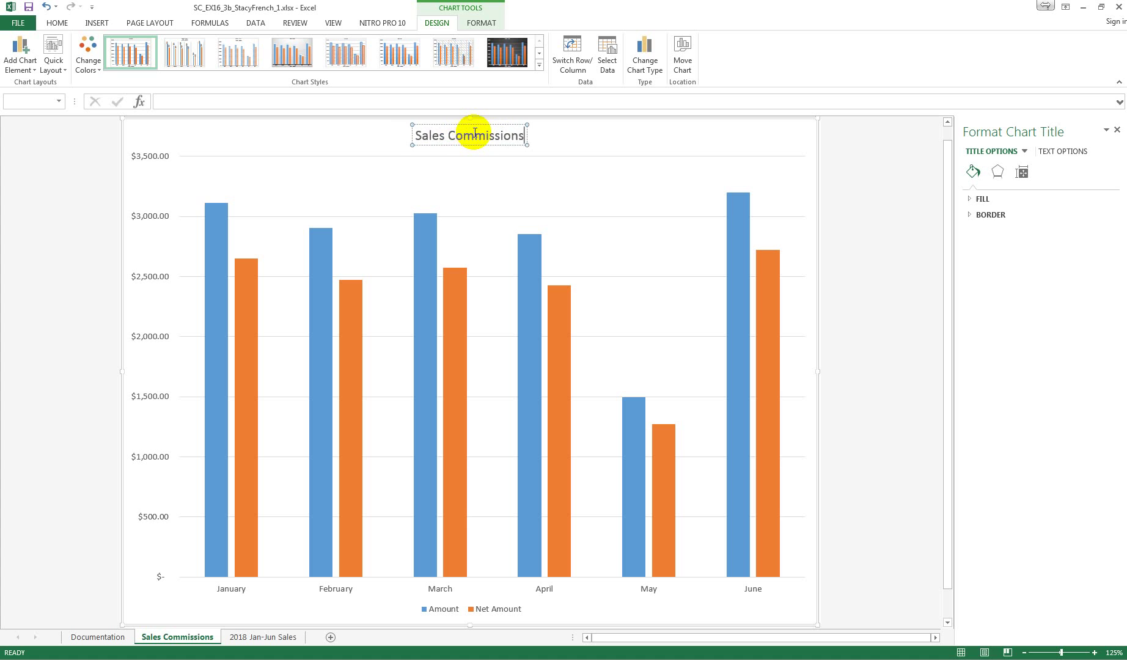
text( 2018)
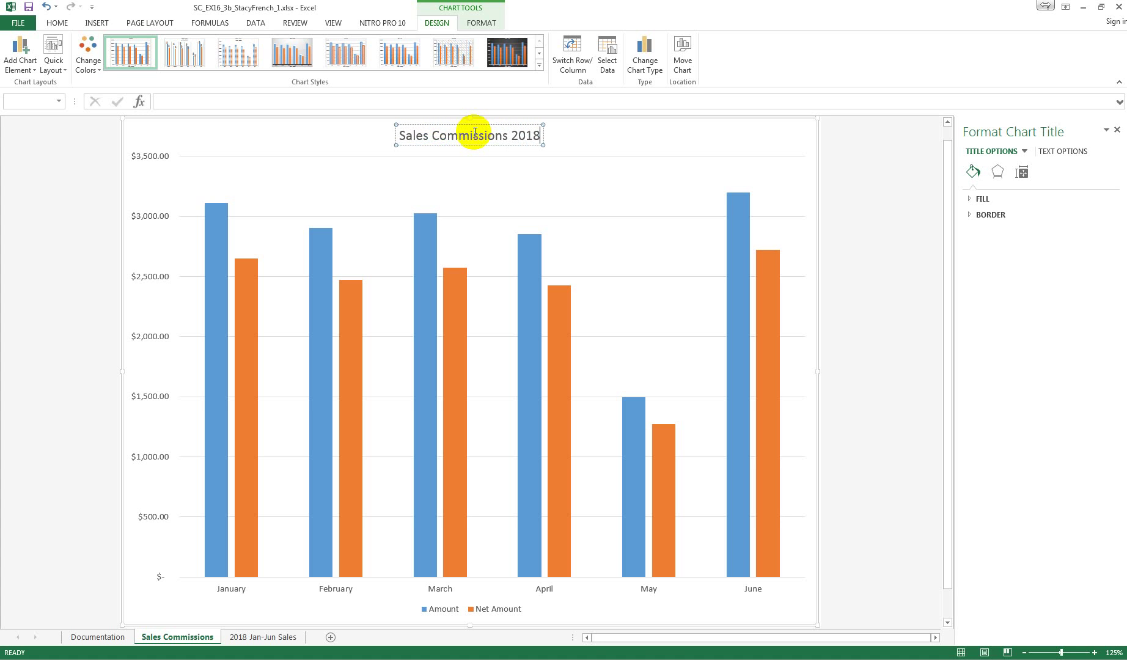
- Add axis titles to both axes of the Sales Commissions 2018 chart
click(592, 136)
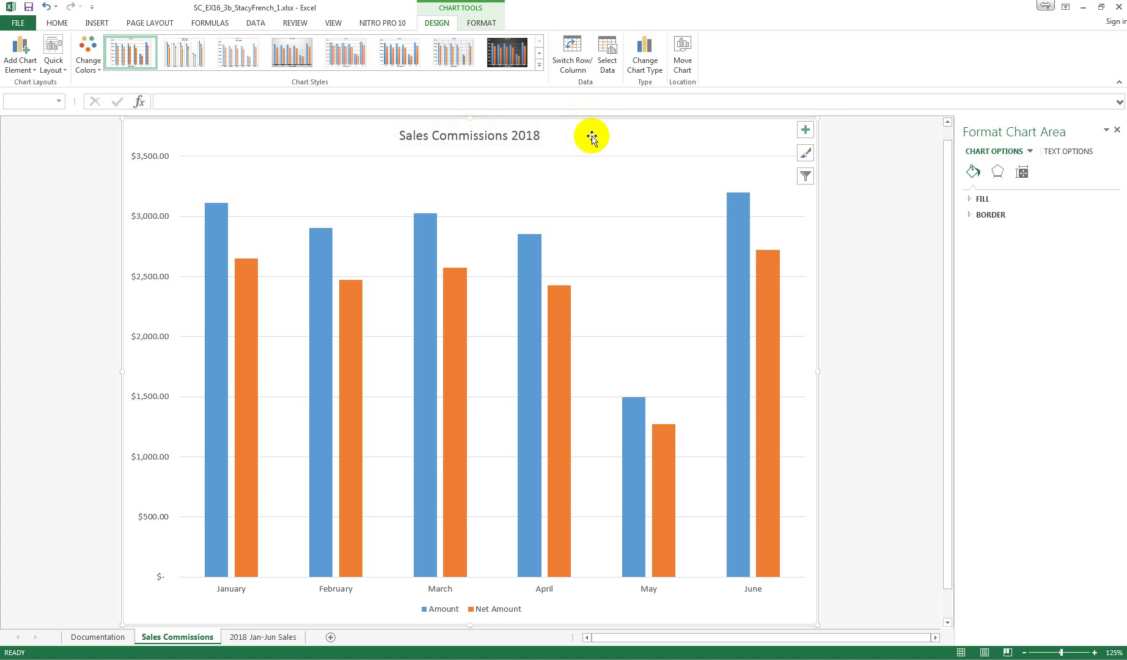
click(806, 132)
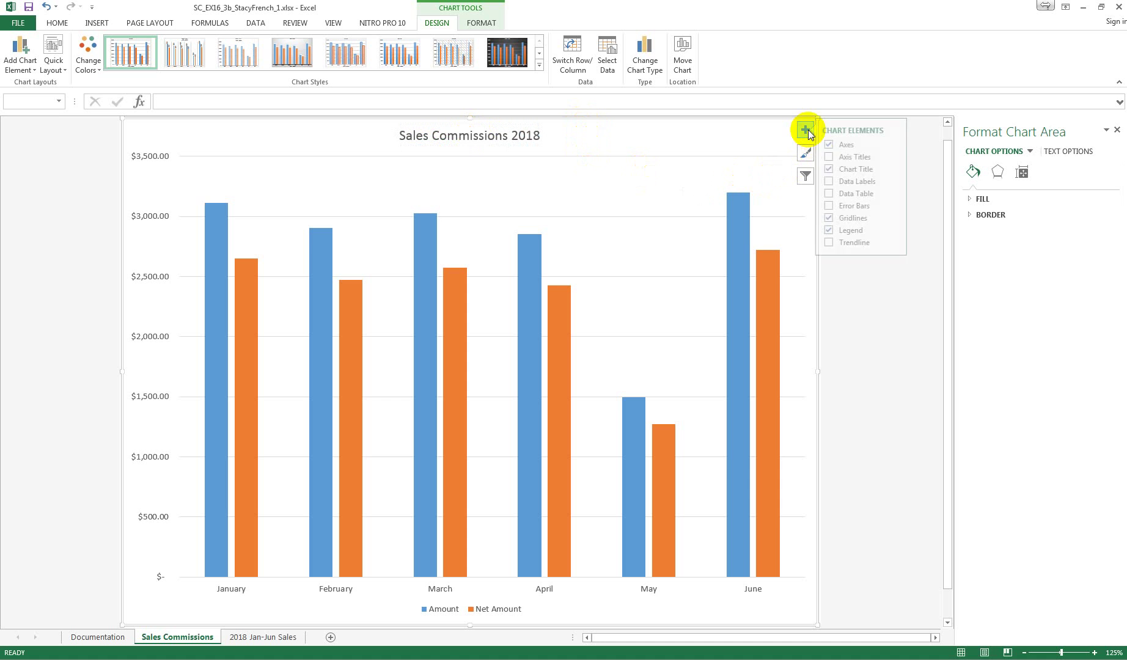
click(835, 156)
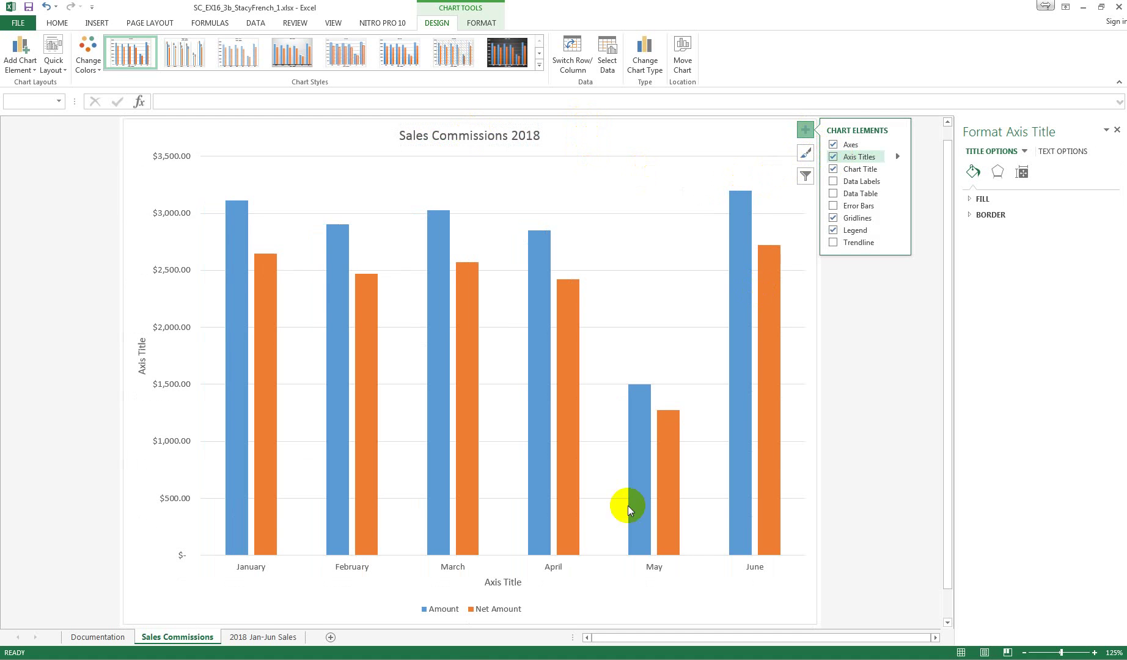
- Replace the placeholder title of the chart's horizontal axis with "Month"
click(505, 581)
click(505, 582)
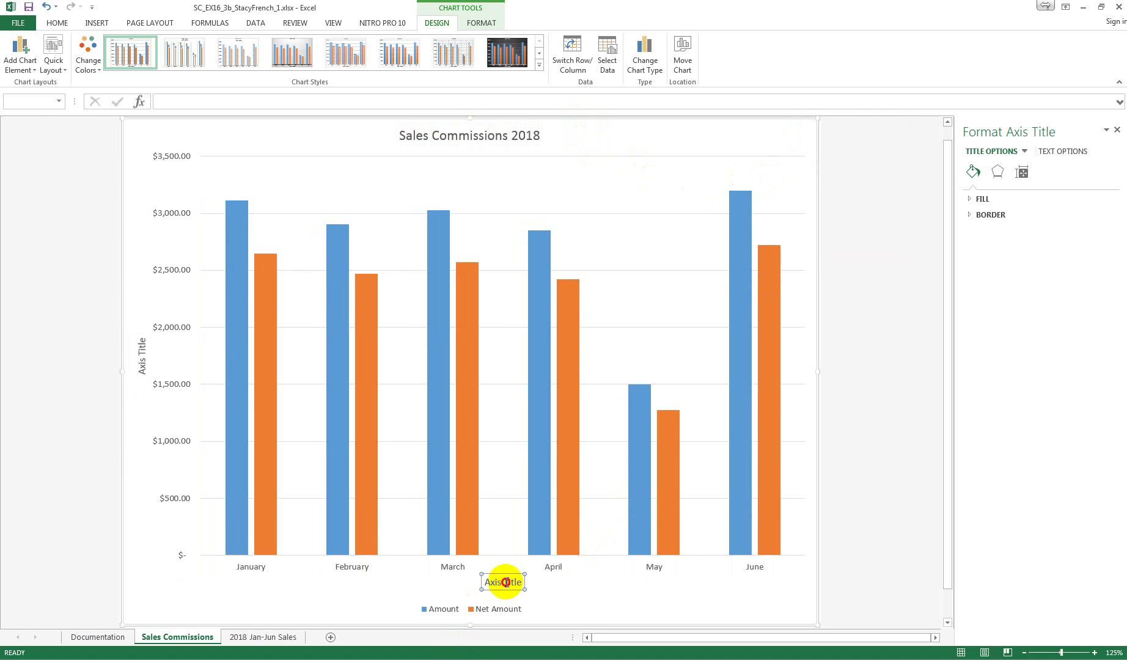
triple_click(506, 583)
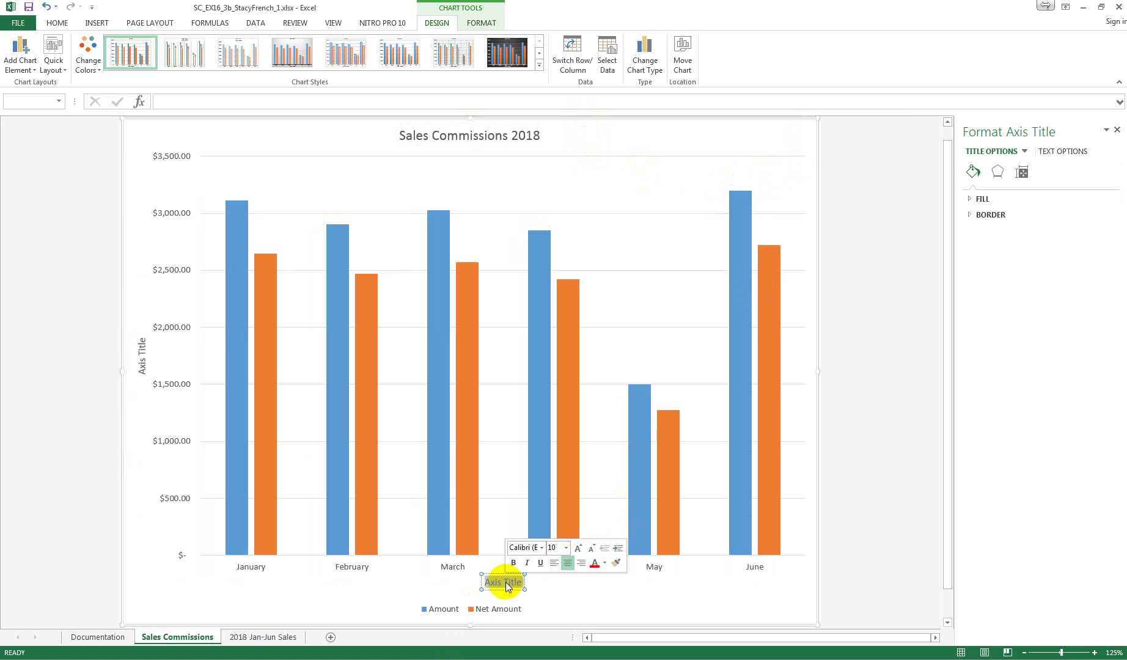
text(M)
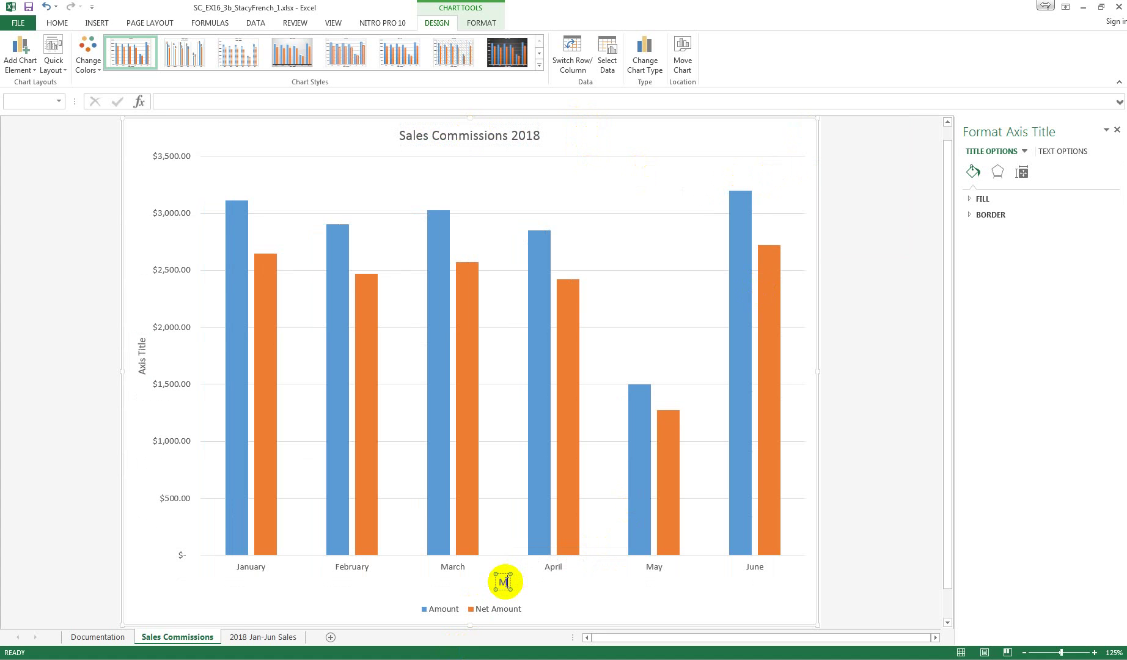
text(onth)
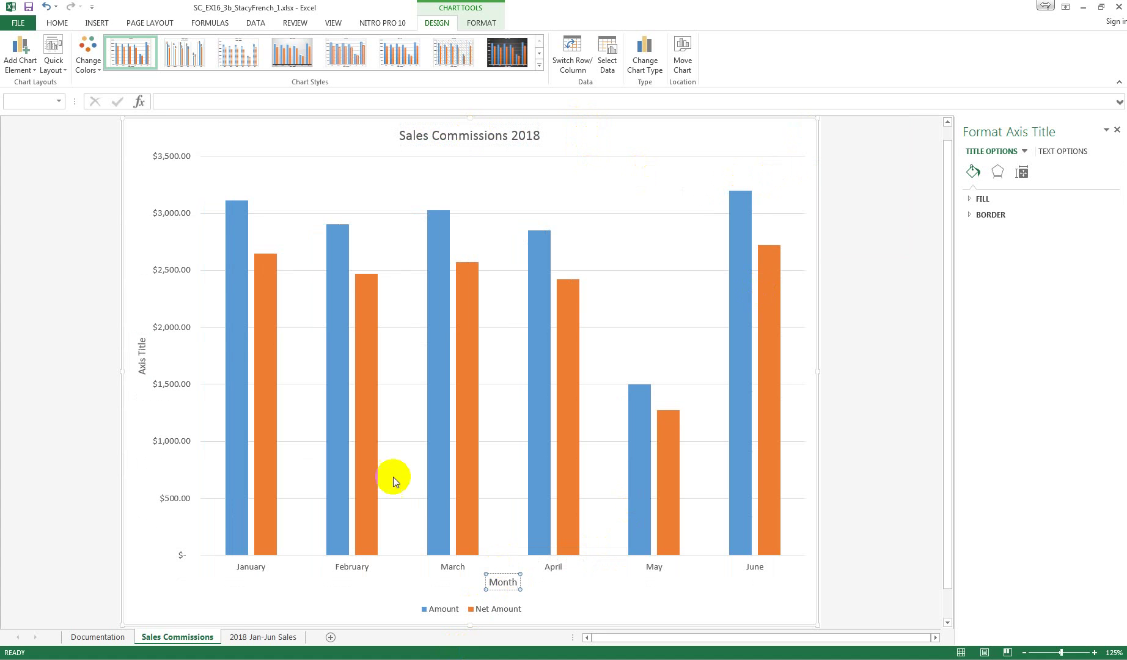
- Replace the placeholder title of the chart's vertical axis with "Commission"
click(140, 361)
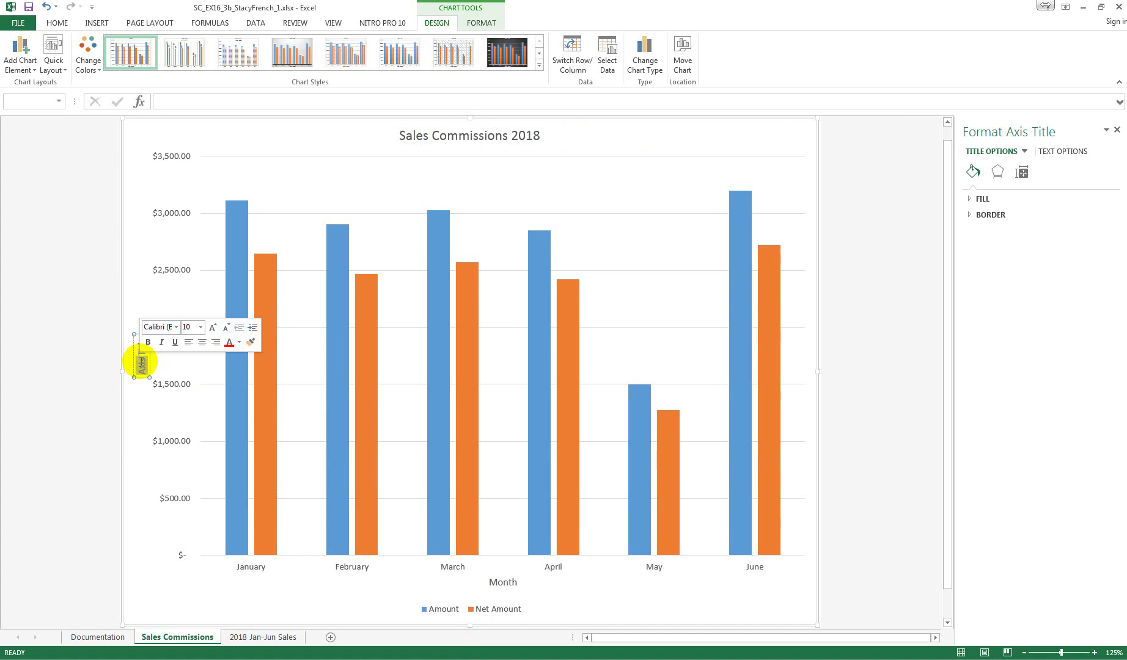
triple_click(142, 363)
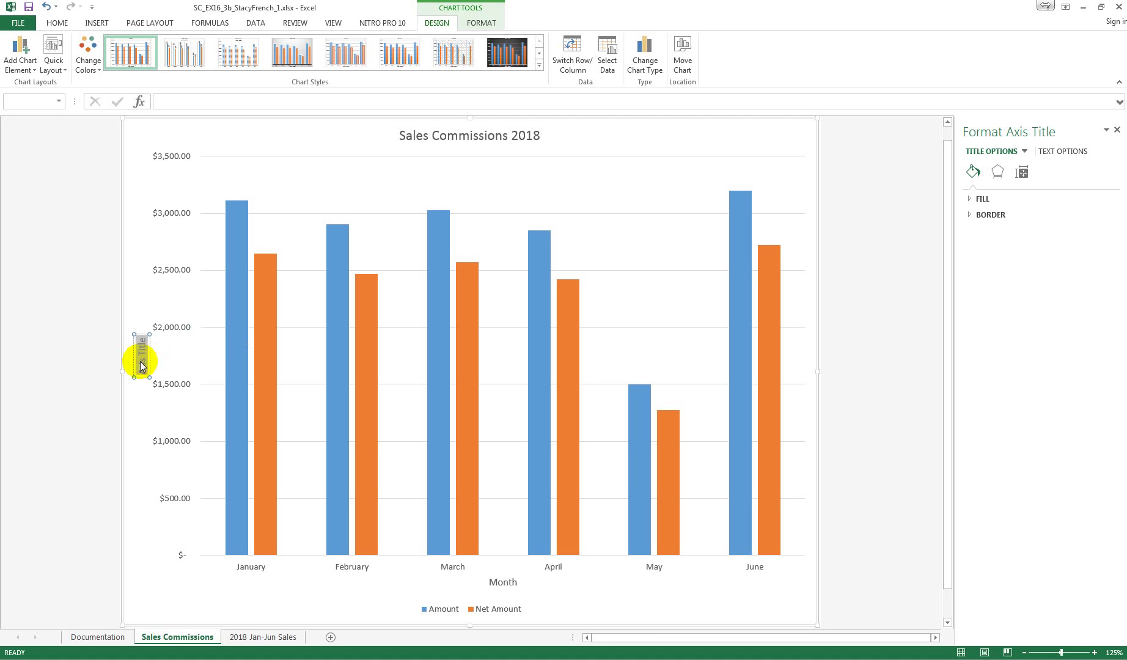
text(Comm)
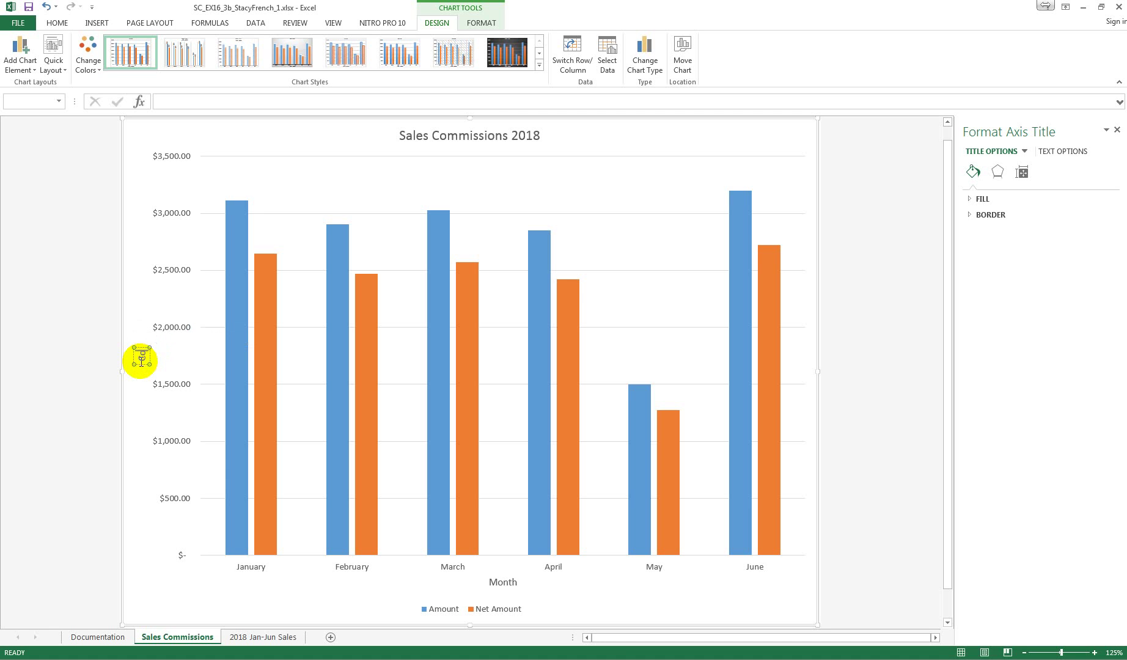
text(ission)
click(64, 236)
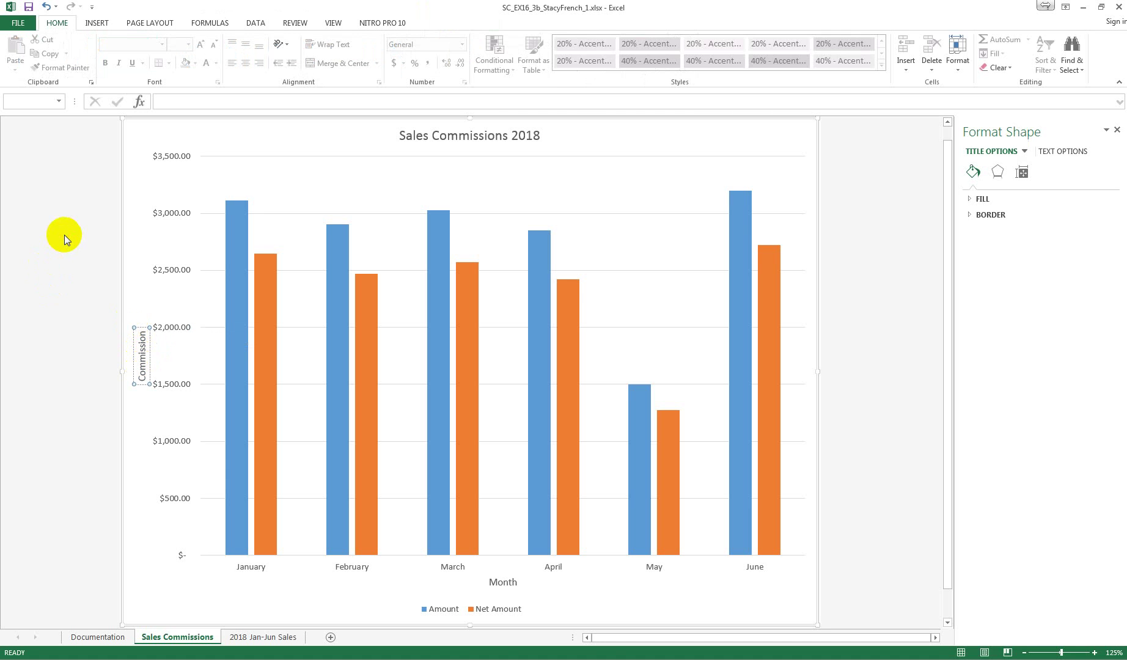
- Save the workbook as a new xlsx file in the Excel Ch 3 Mod 1b folder, with the file name ending in _2
click(17, 24)
click(31, 147)
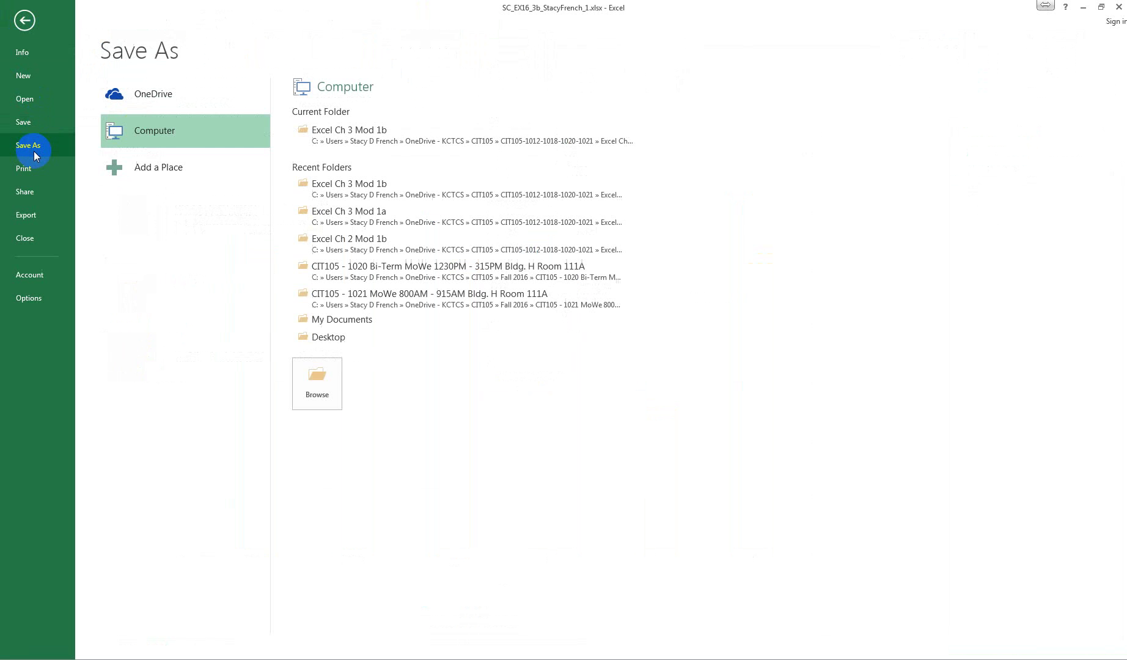
click(376, 135)
click(169, 245)
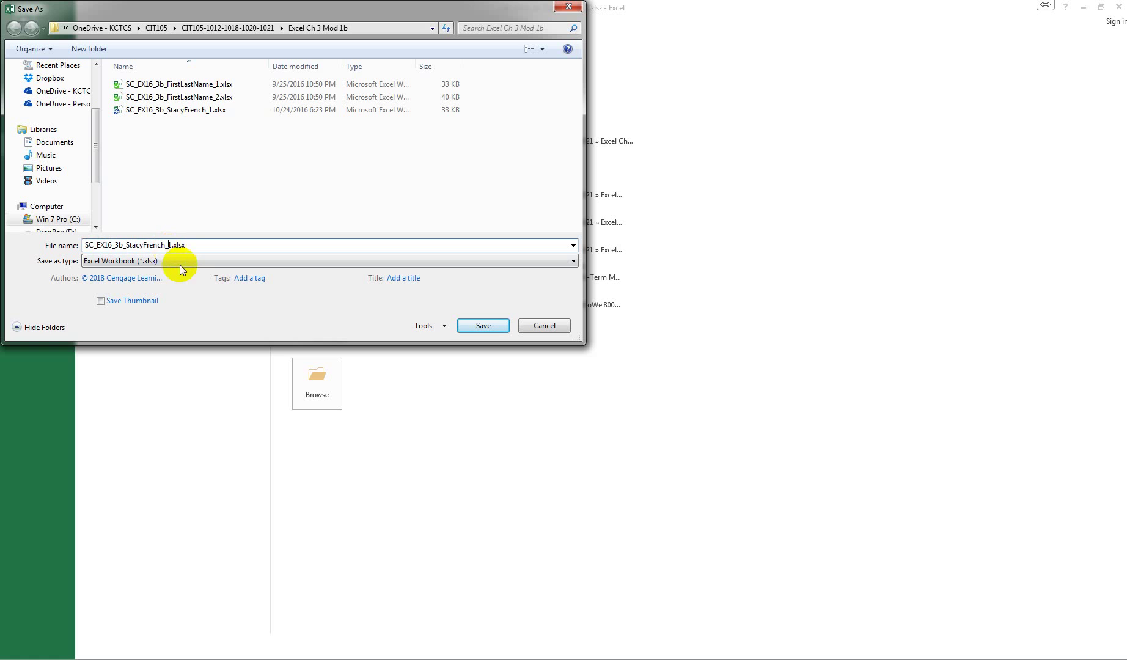
text(2)
key(Delete)
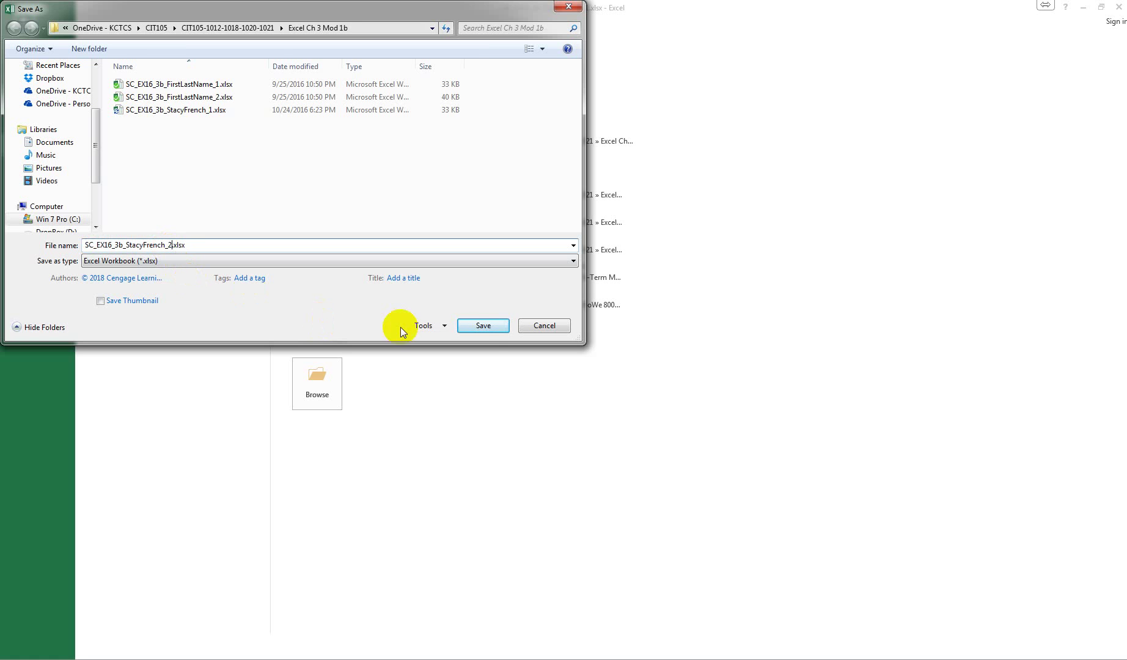
click(483, 325)
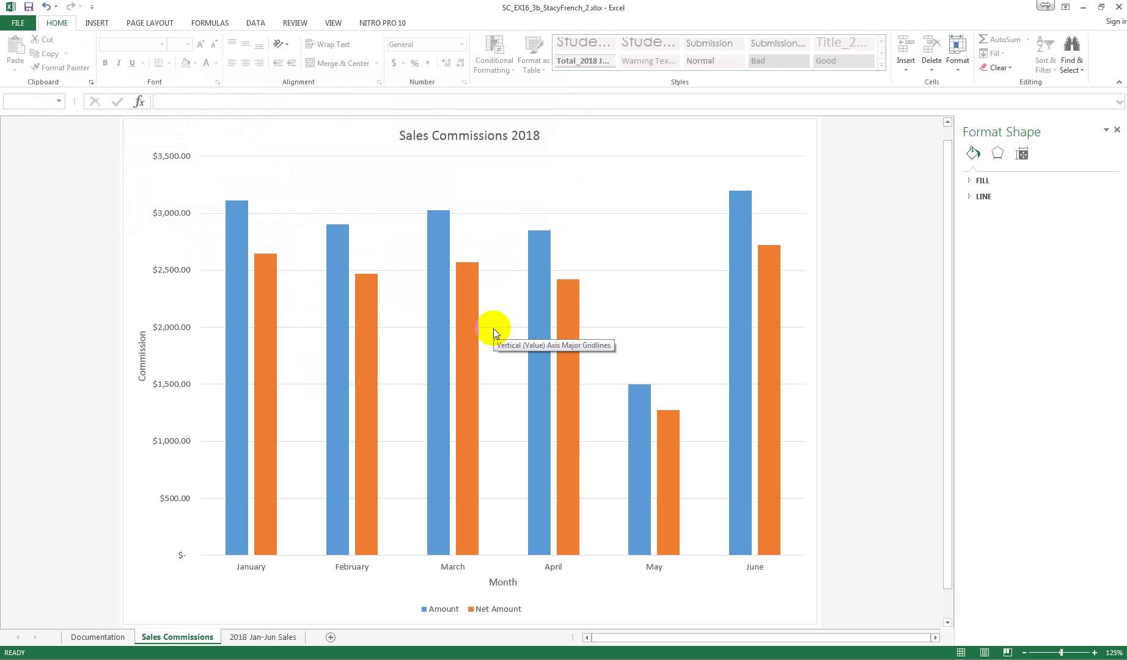